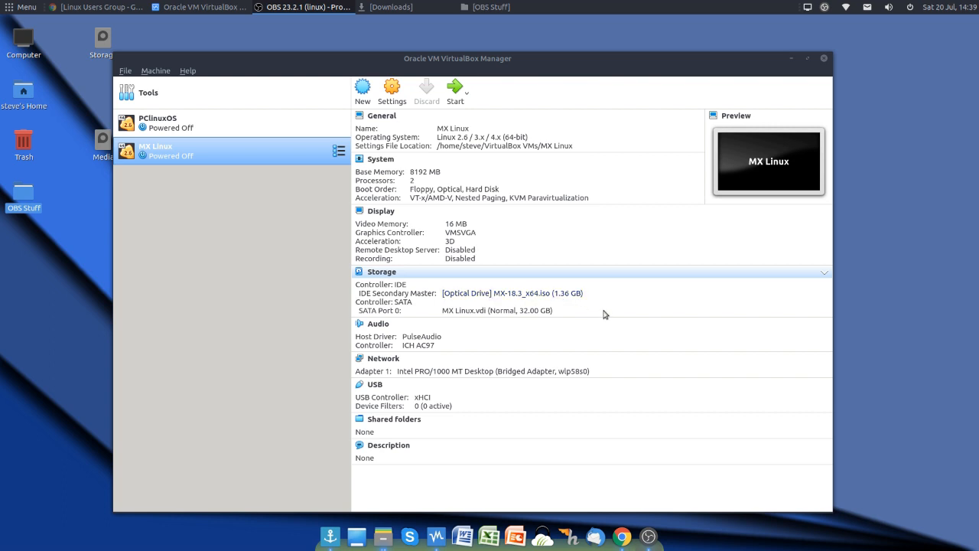
Boot the MX Linux virtual machine into the MX-18.3 x64 (May 26, 2019) live session and close the welcome window.
{"action": "left_click", "coordinate": [457, 93]}
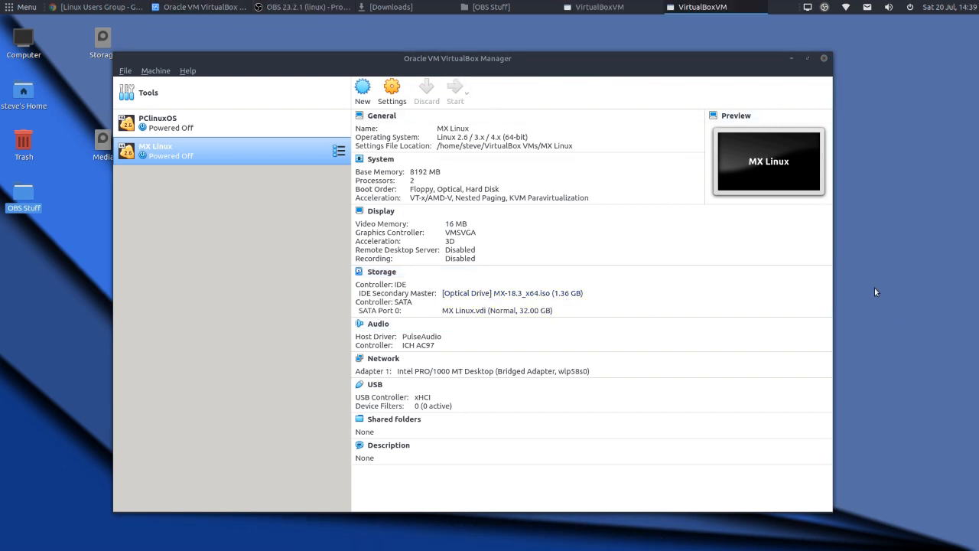
{"action": "left_click", "coordinate": [513, 327]}
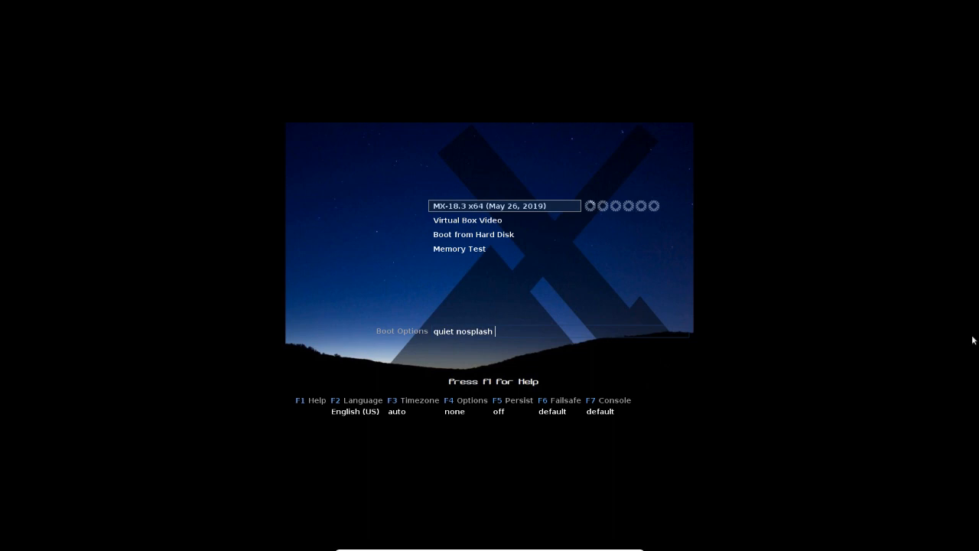
{"action": "key", "text": "Return"}
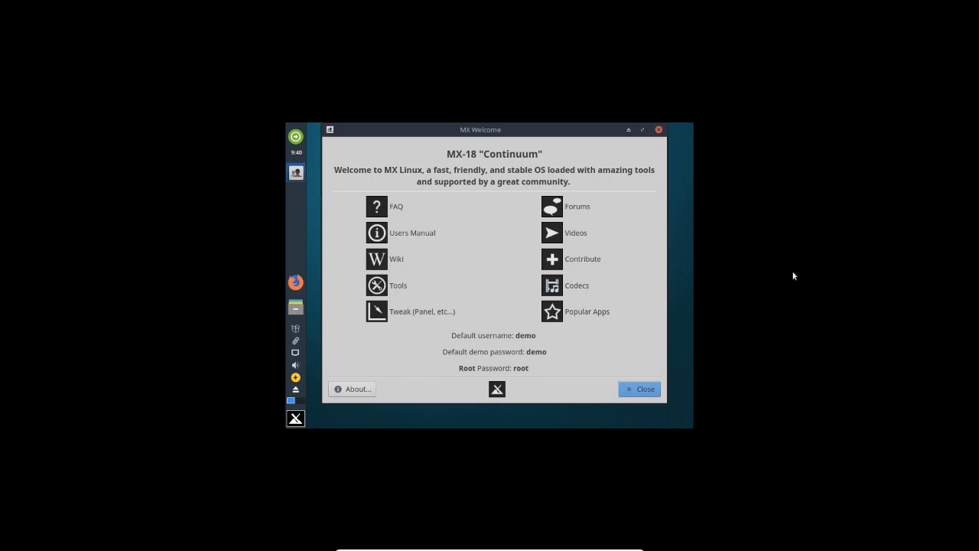
{"action": "left_click", "coordinate": [640, 390]}
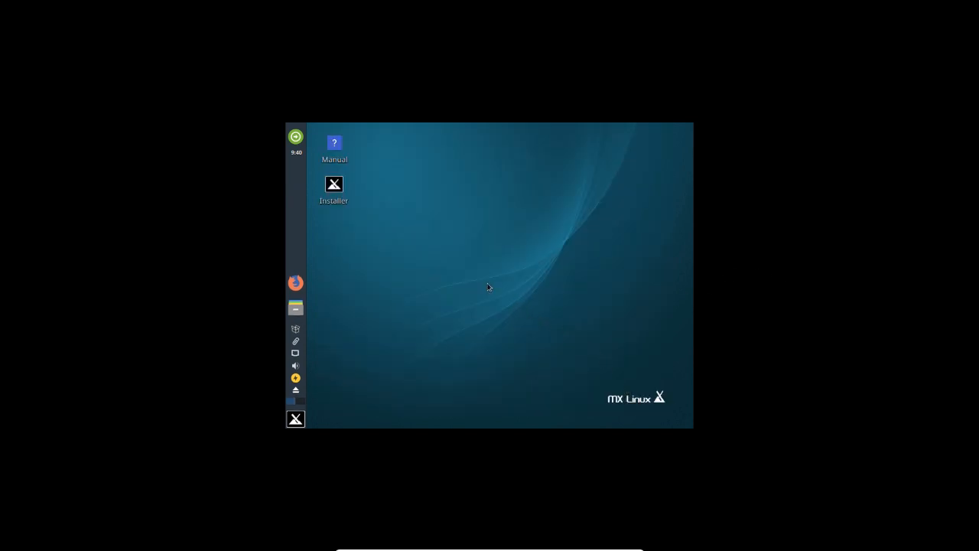
{"action": "right_click", "coordinate": [465, 263]}
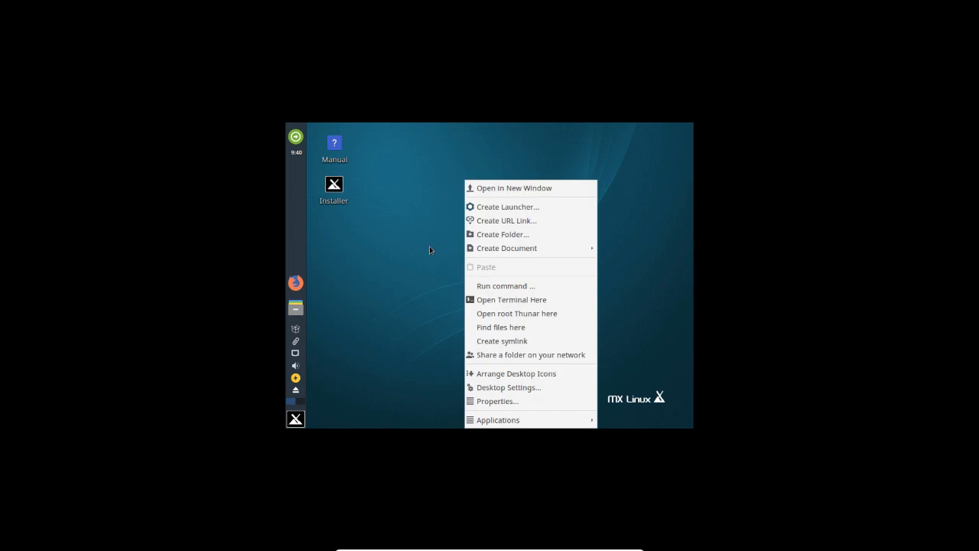
{"action": "left_click", "coordinate": [431, 246]}
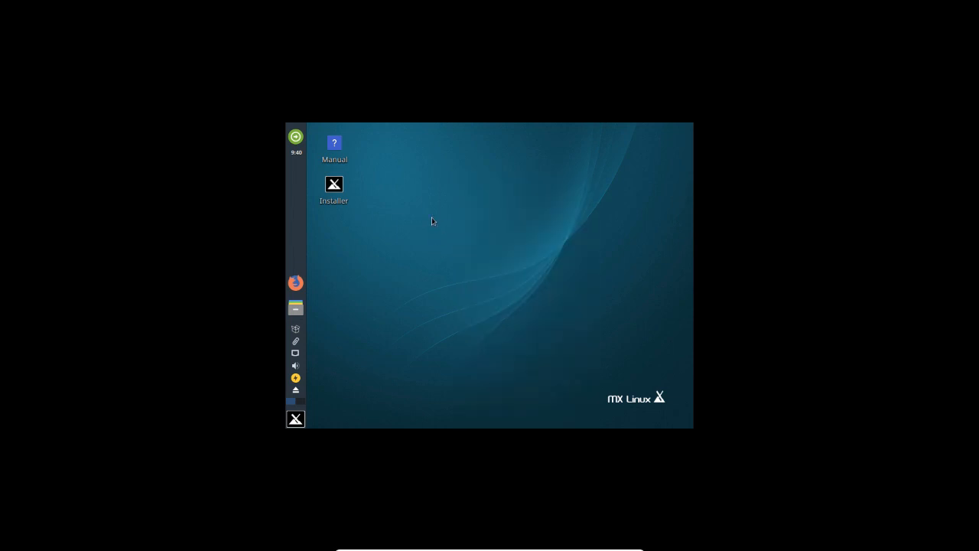
Take the virtual machine out of full-screen mode and maximize its window.
{"action": "key", "text": "ctrl+Home"}
{"action": "mouse_move", "coordinate": [539, 308]}
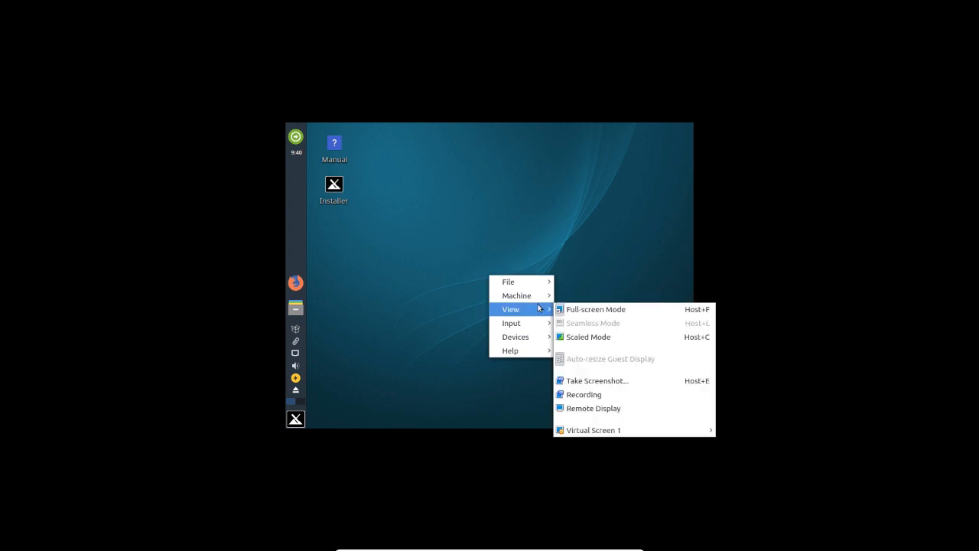
{"action": "left_click", "coordinate": [595, 310]}
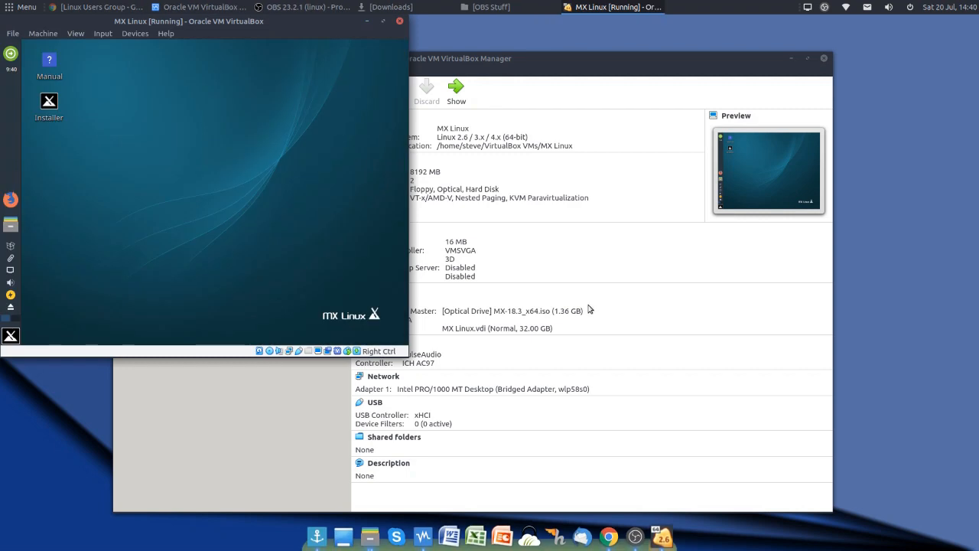
{"action": "left_click", "coordinate": [383, 21]}
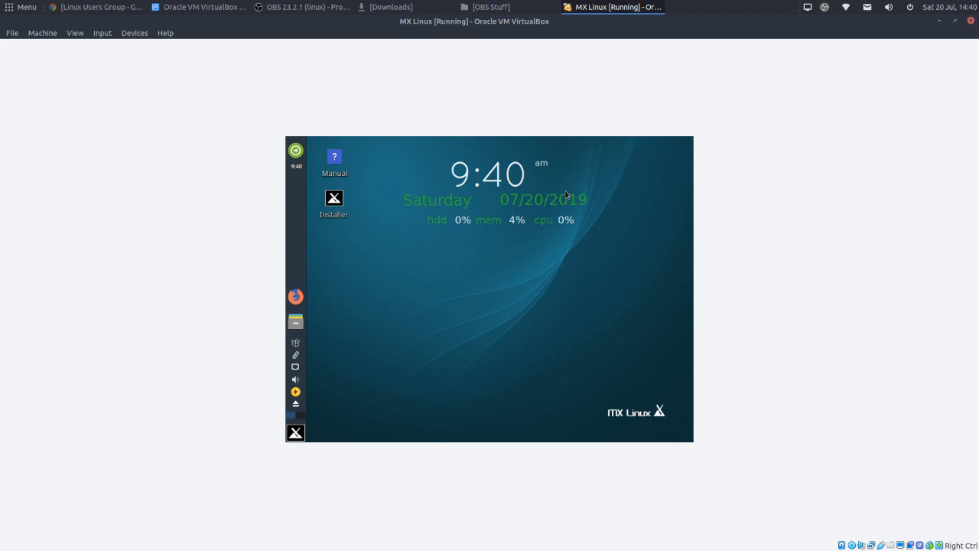
Switch the virtual machine's display to scaled mode and confirm the change.
{"action": "key", "text": "alt+f"}
{"action": "key", "text": "Escape"}
{"action": "key", "text": "alt+f"}
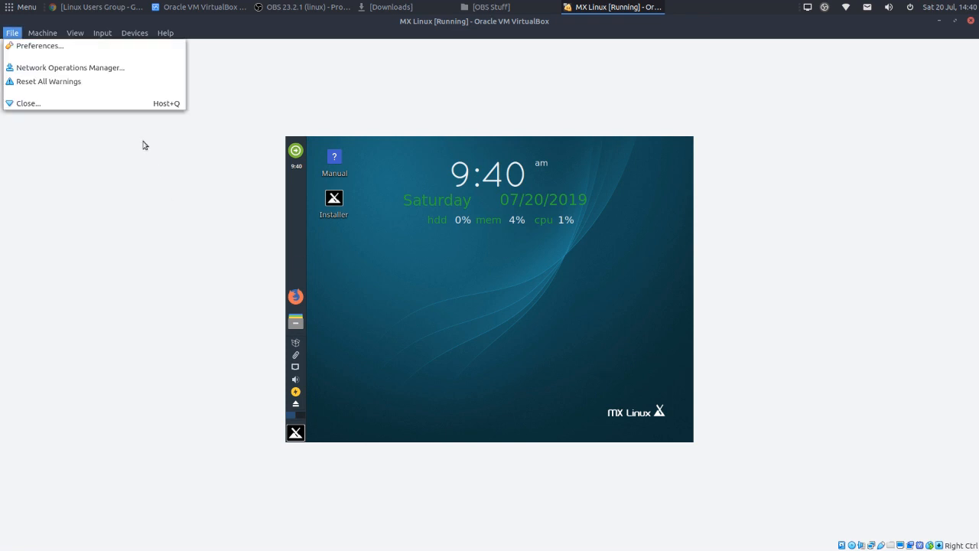
{"action": "mouse_move", "coordinate": [79, 36]}
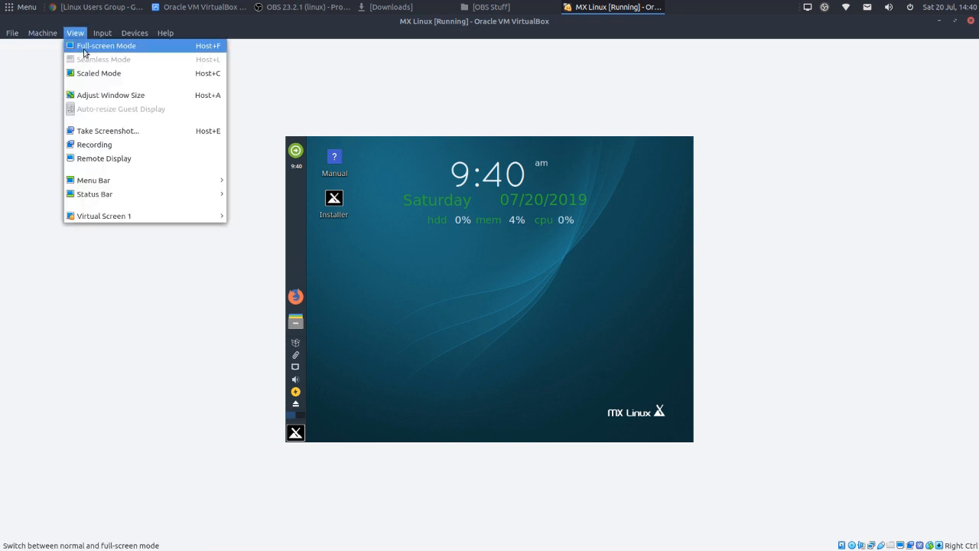
{"action": "left_click", "coordinate": [91, 73]}
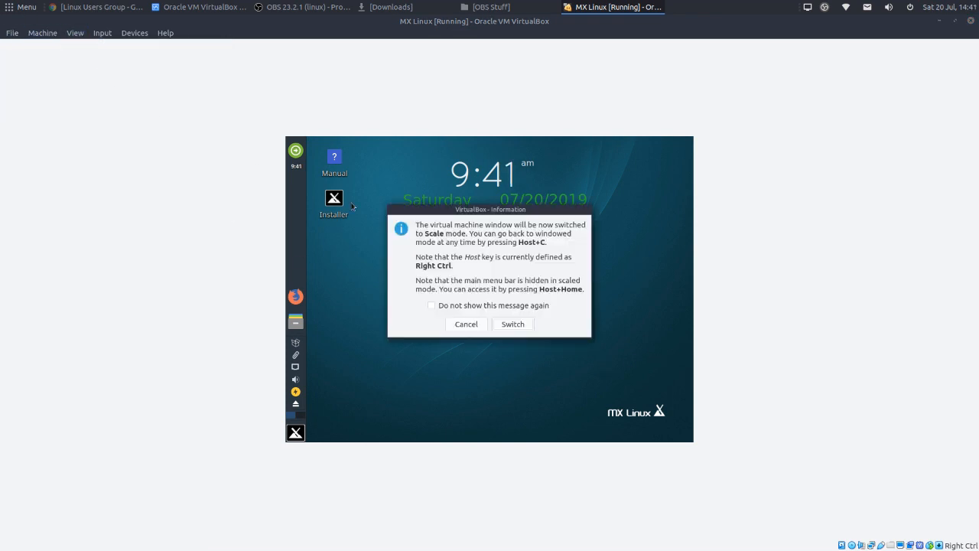
{"action": "left_click", "coordinate": [501, 324]}
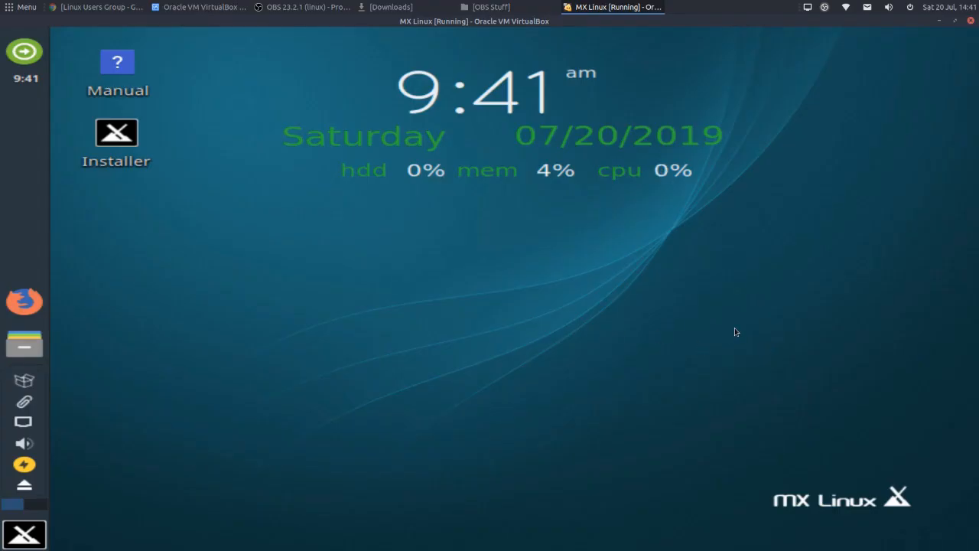
Set the guest's display resolution to 1680x1050 in the Display settings, apply it and close the dialog.
{"action": "left_click", "coordinate": [17, 544]}
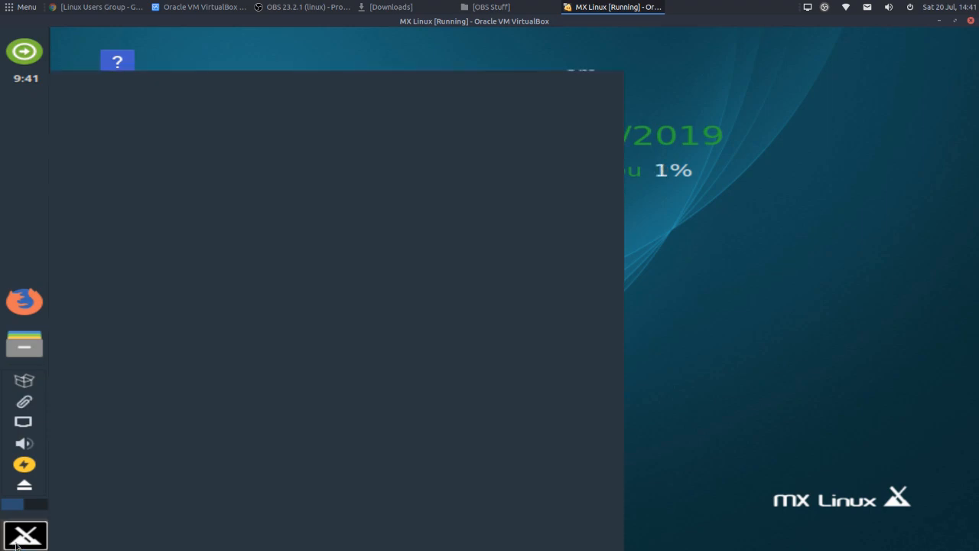
{"action": "left_click", "coordinate": [508, 445]}
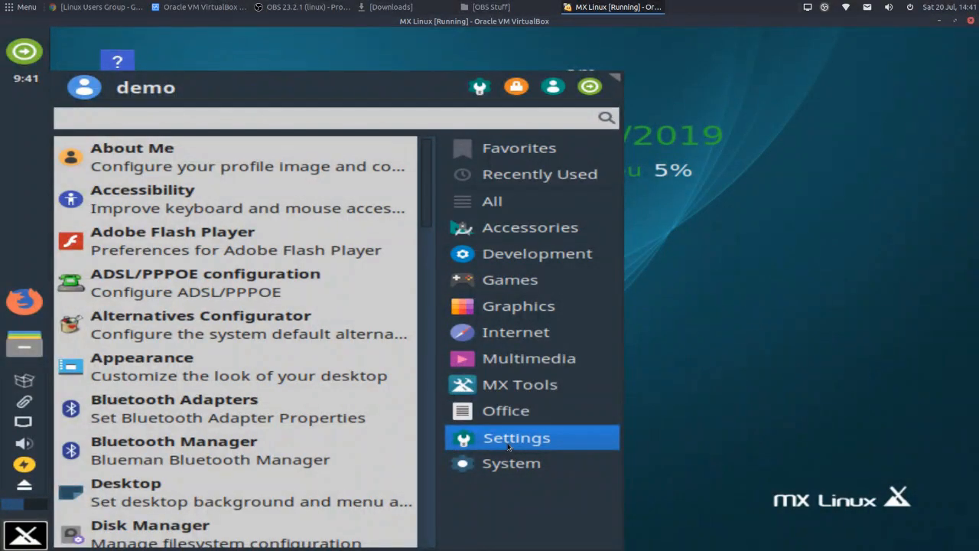
{"action": "scroll", "coordinate": [252, 409], "scroll_direction": "down", "scroll_amount": 4}
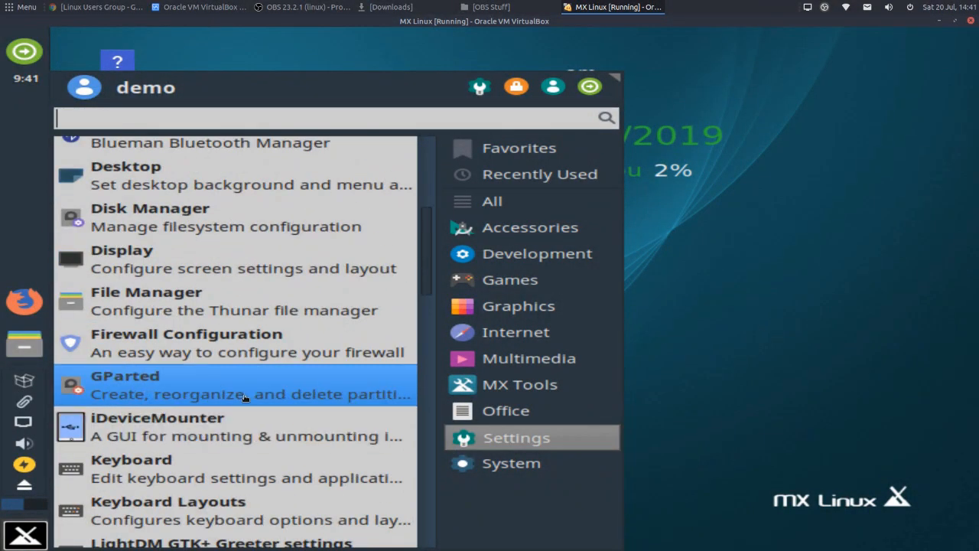
{"action": "left_click", "coordinate": [138, 263]}
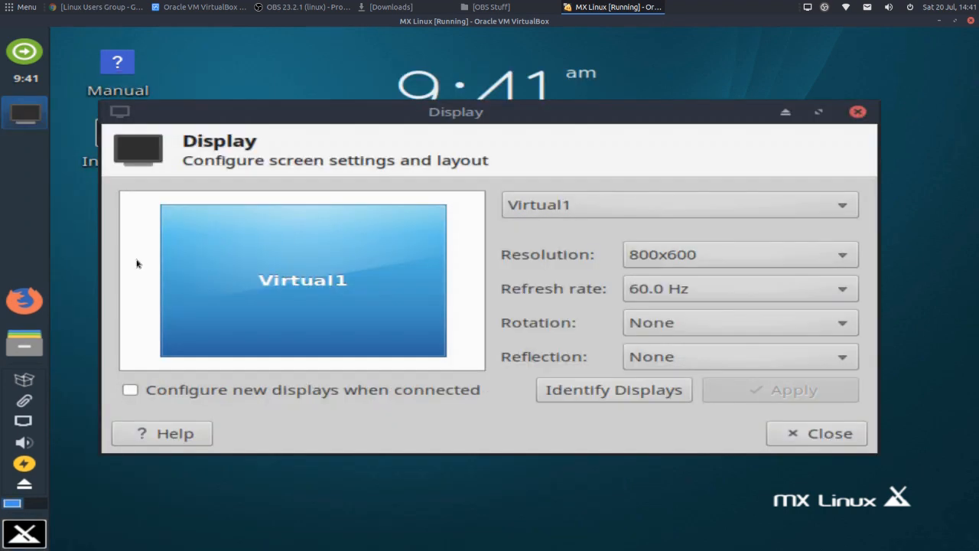
{"action": "left_click", "coordinate": [663, 255]}
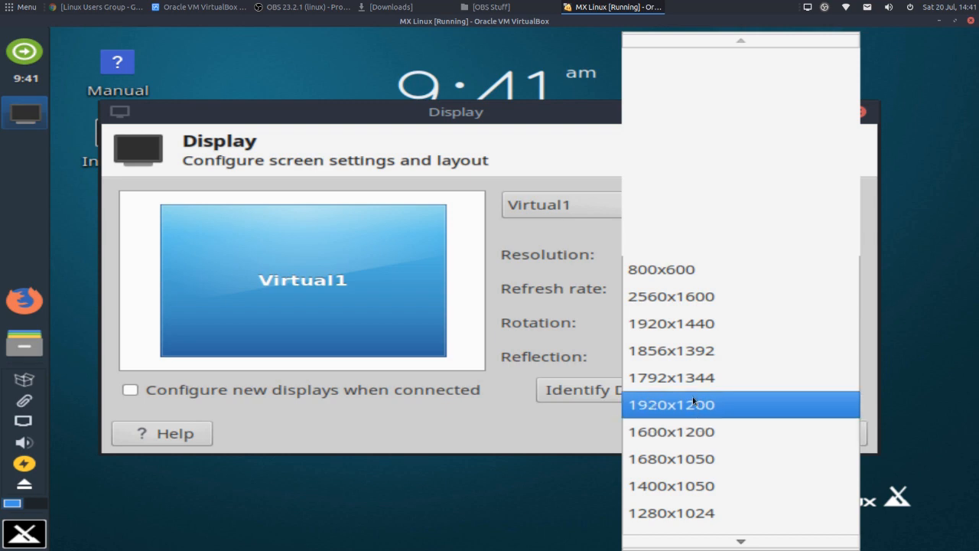
{"action": "left_click", "coordinate": [696, 458]}
{"action": "left_click", "coordinate": [759, 392]}
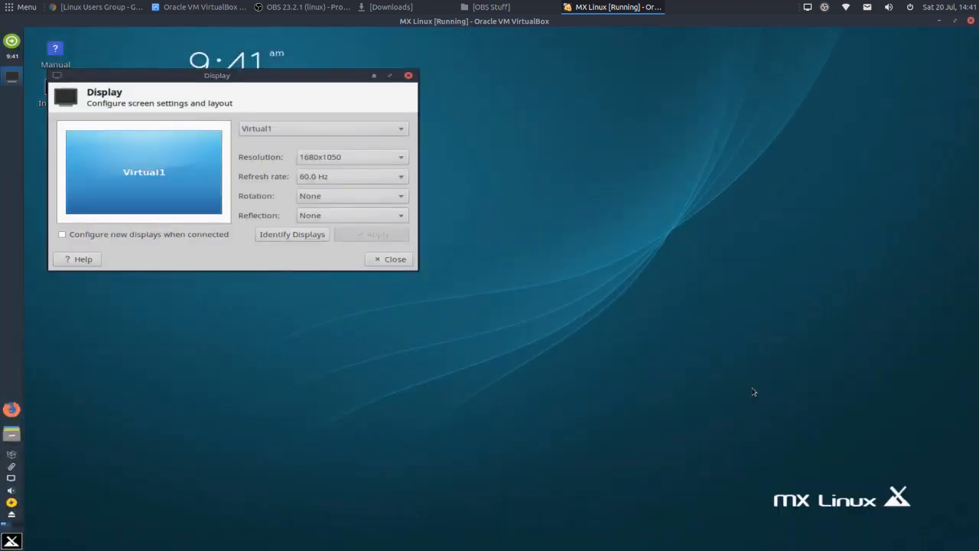
{"action": "left_click", "coordinate": [393, 259]}
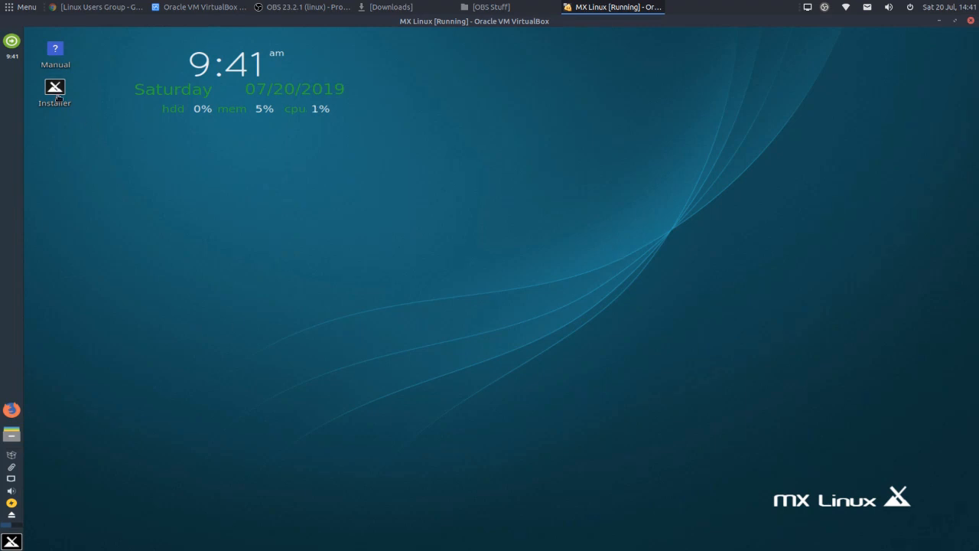
View the session's log-out options and dismiss them without choosing one.
{"action": "left_click", "coordinate": [11, 43]}
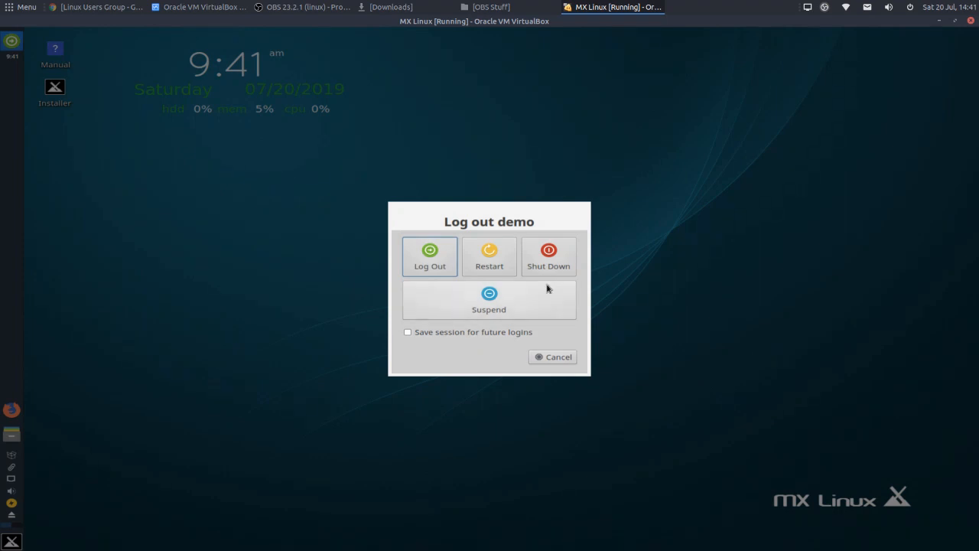
{"action": "left_click", "coordinate": [559, 356]}
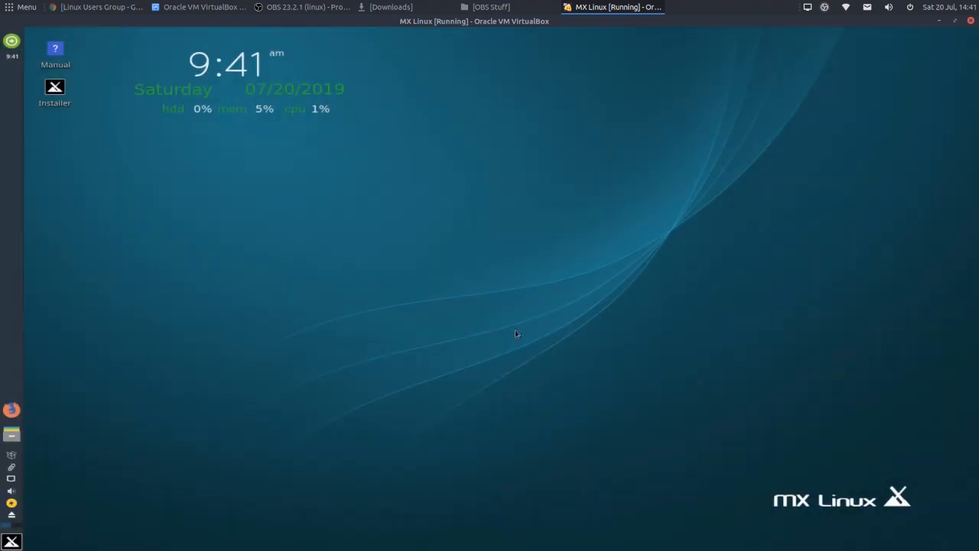
Open the file manager, view its About information and close it again.
{"action": "left_click", "coordinate": [12, 433]}
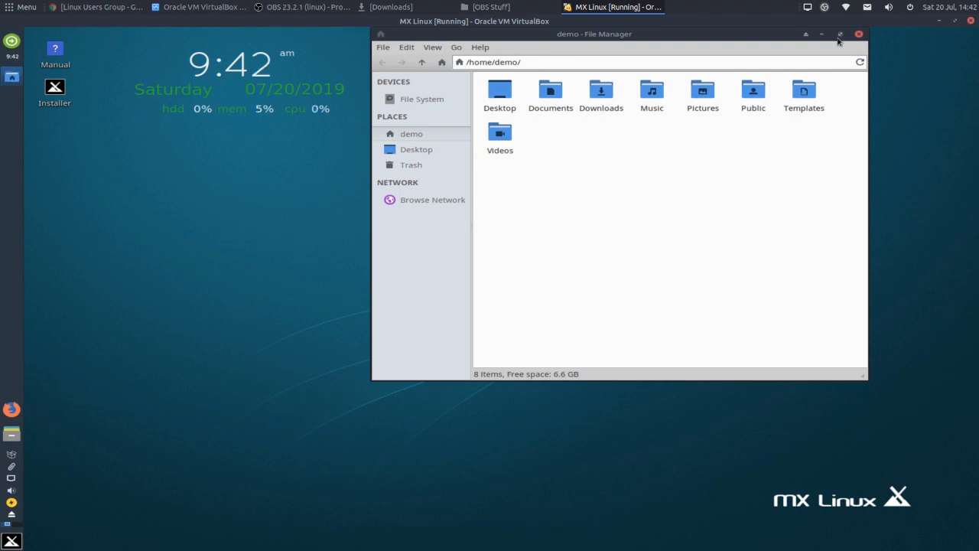
{"action": "left_click", "coordinate": [480, 46]}
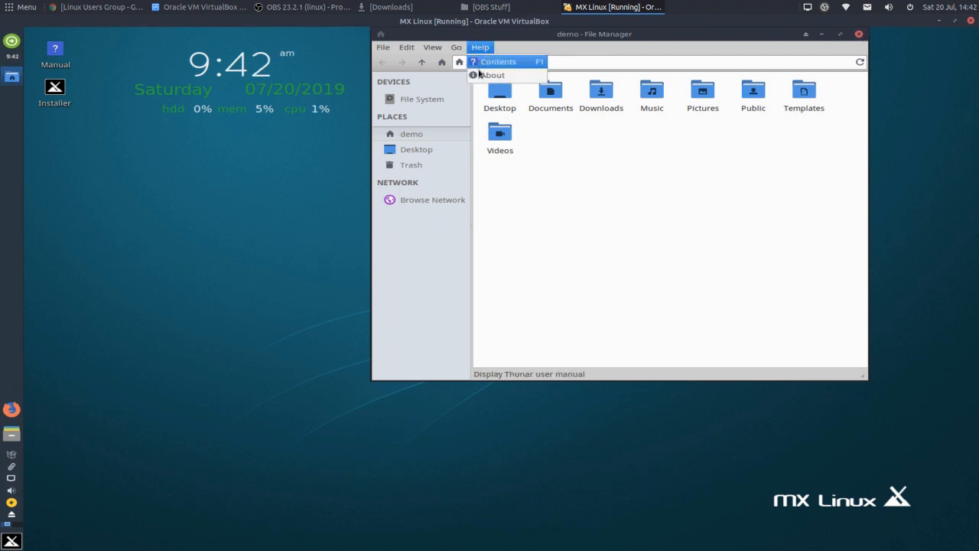
{"action": "left_click", "coordinate": [502, 77]}
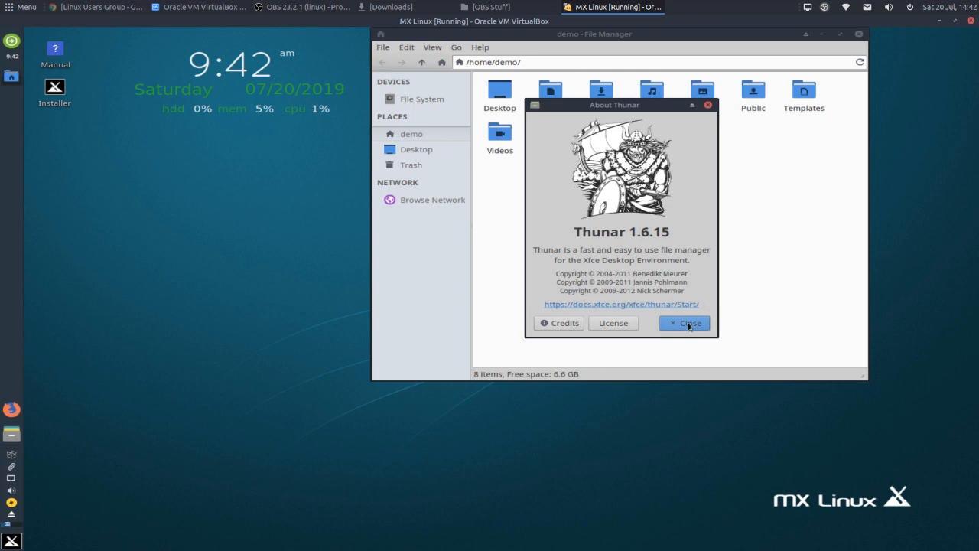
{"action": "left_click", "coordinate": [689, 323]}
{"action": "left_click", "coordinate": [858, 34]}
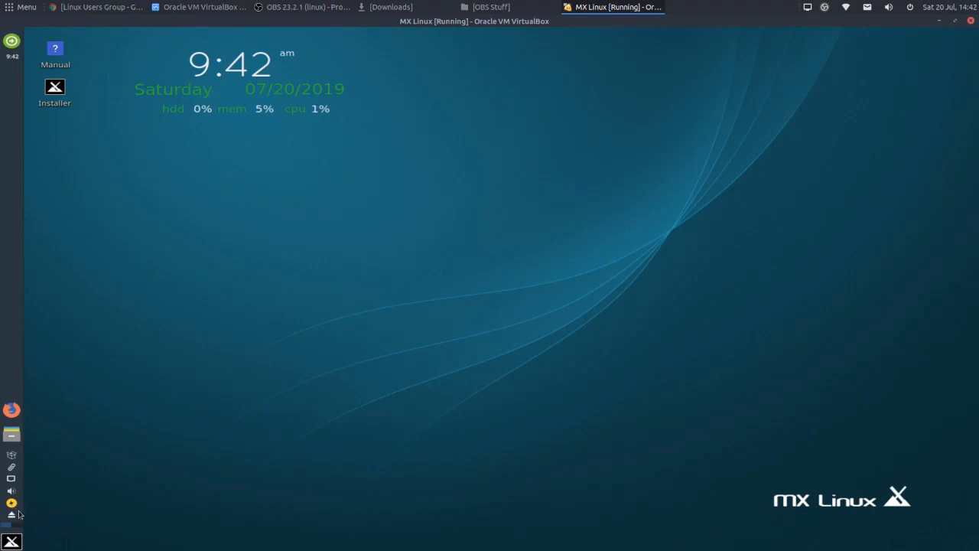
Examine the removable volumes available to unmount and the Settings category of the MX Linux application launcher.
{"action": "left_click", "coordinate": [12, 516]}
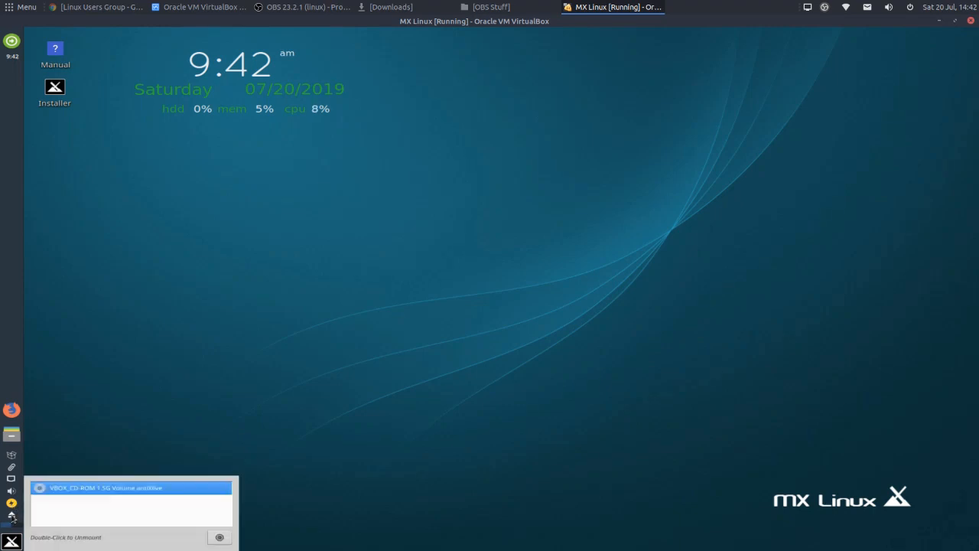
{"action": "left_click", "coordinate": [246, 412]}
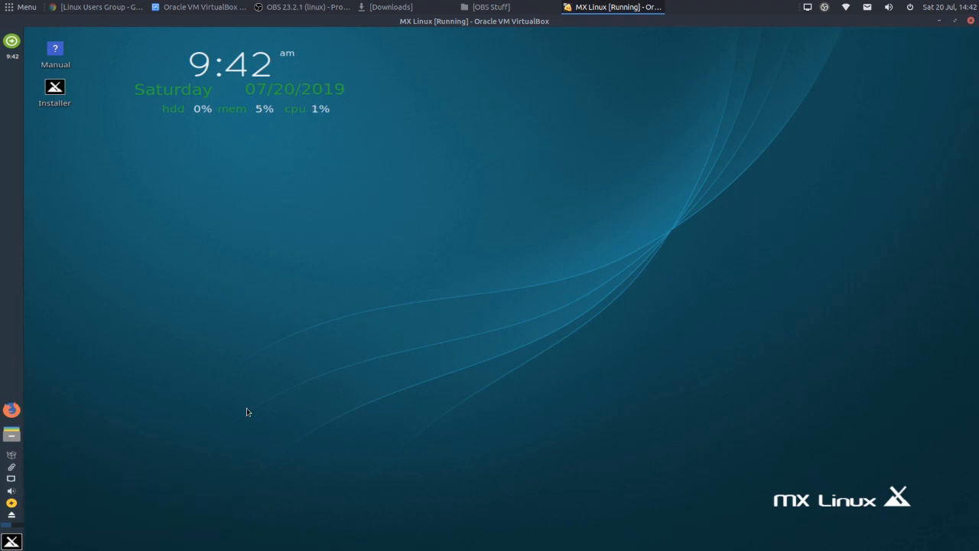
{"action": "left_click", "coordinate": [16, 541]}
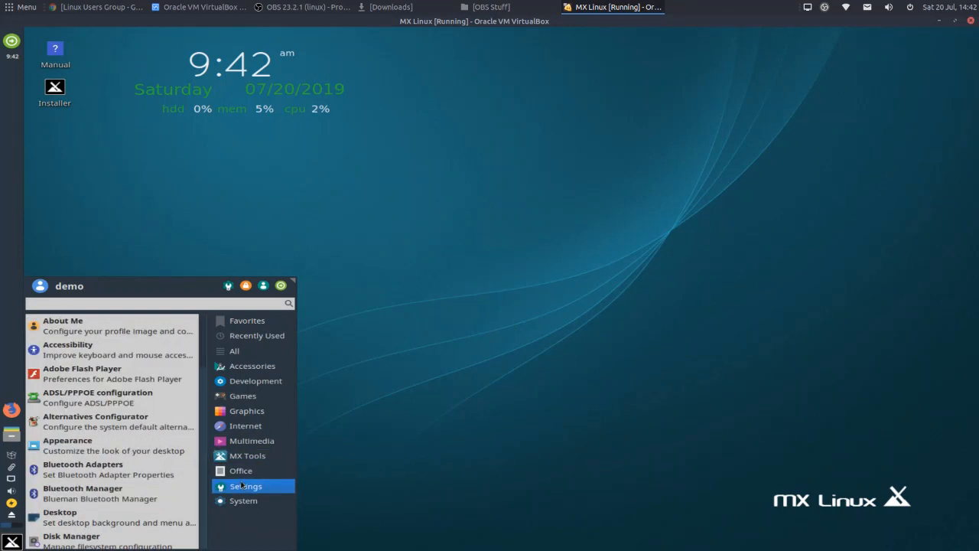
{"action": "left_click", "coordinate": [458, 355]}
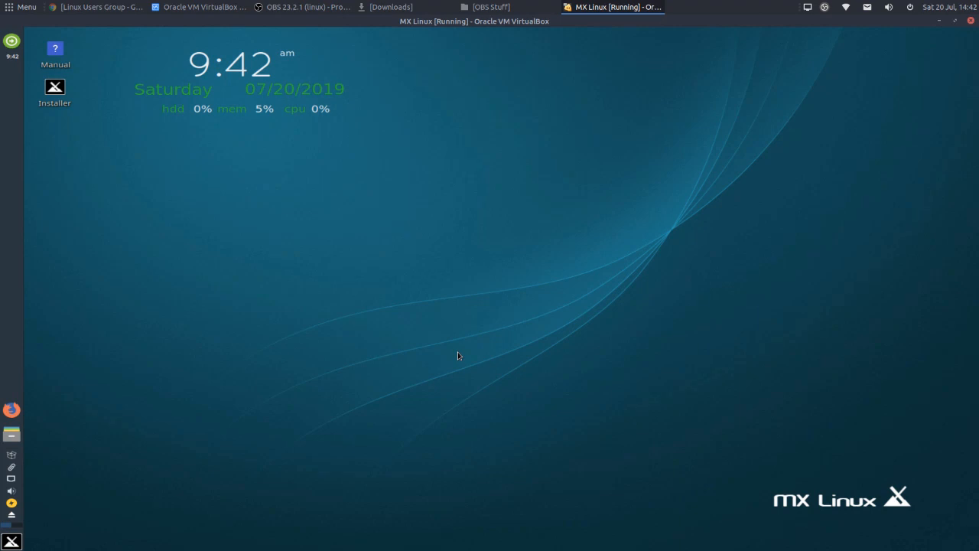
Start the MX Linux installer and add the English (UK) keyboard layout with the extended WinKeys variant.
{"action": "double_click", "coordinate": [52, 91]}
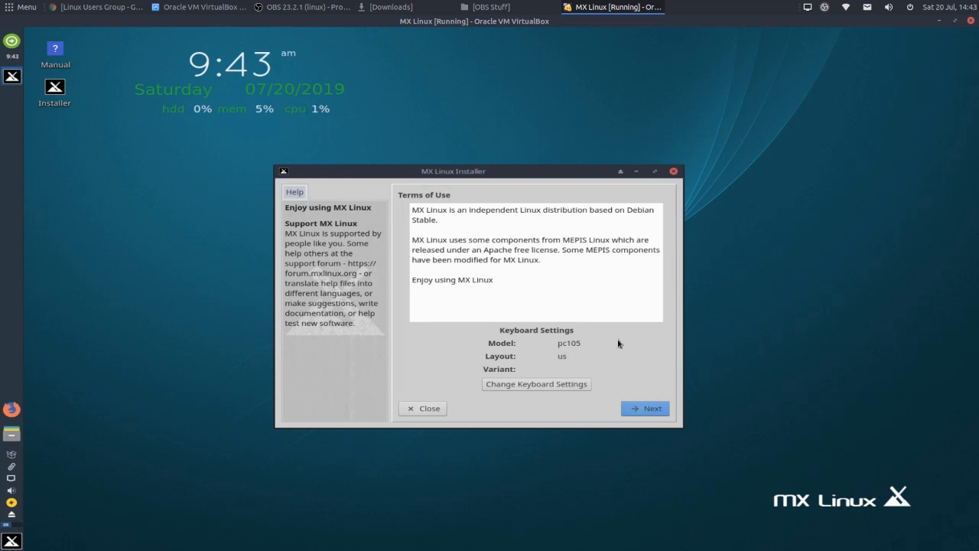
{"action": "left_click", "coordinate": [540, 385]}
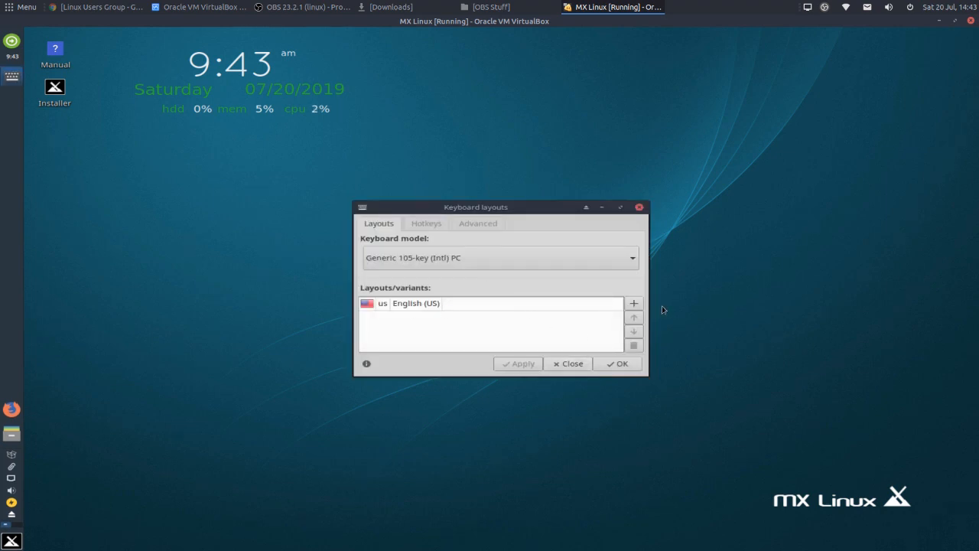
{"action": "left_click", "coordinate": [634, 304]}
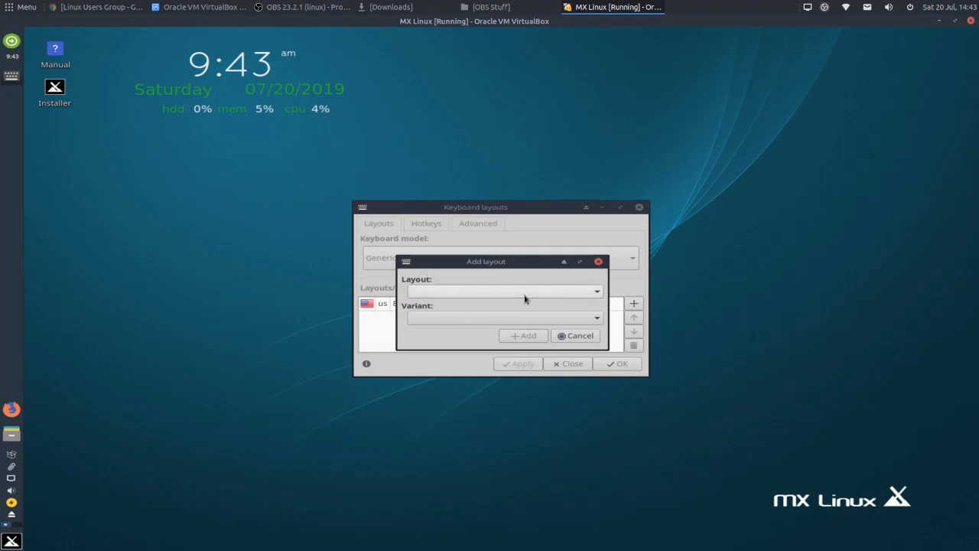
{"action": "left_click", "coordinate": [525, 294]}
{"action": "mouse_move", "coordinate": [506, 545]}
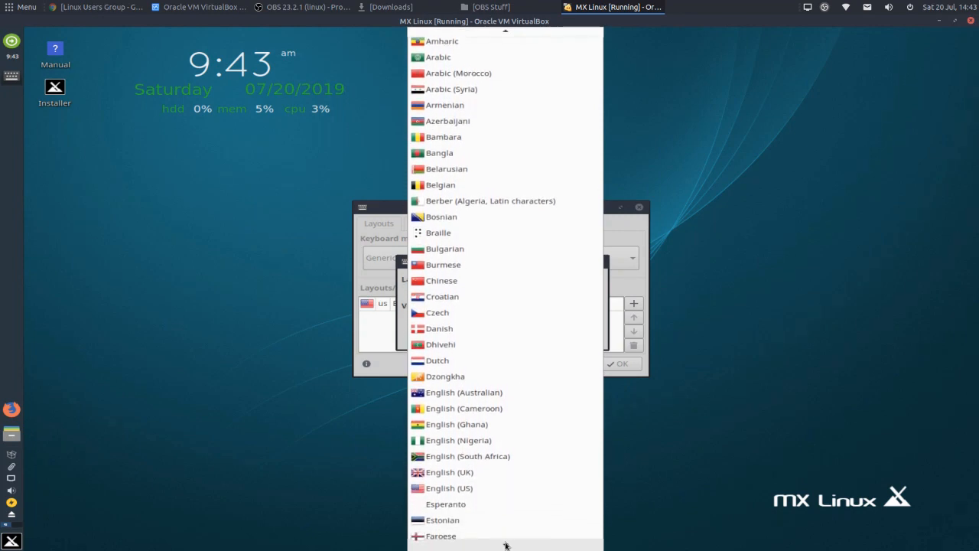
{"action": "left_click", "coordinate": [470, 457]}
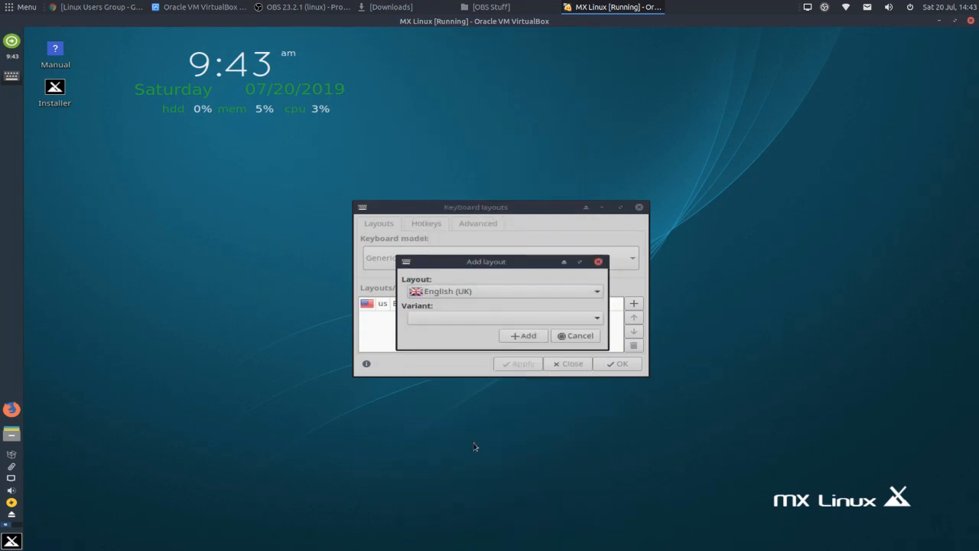
{"action": "left_click", "coordinate": [458, 315]}
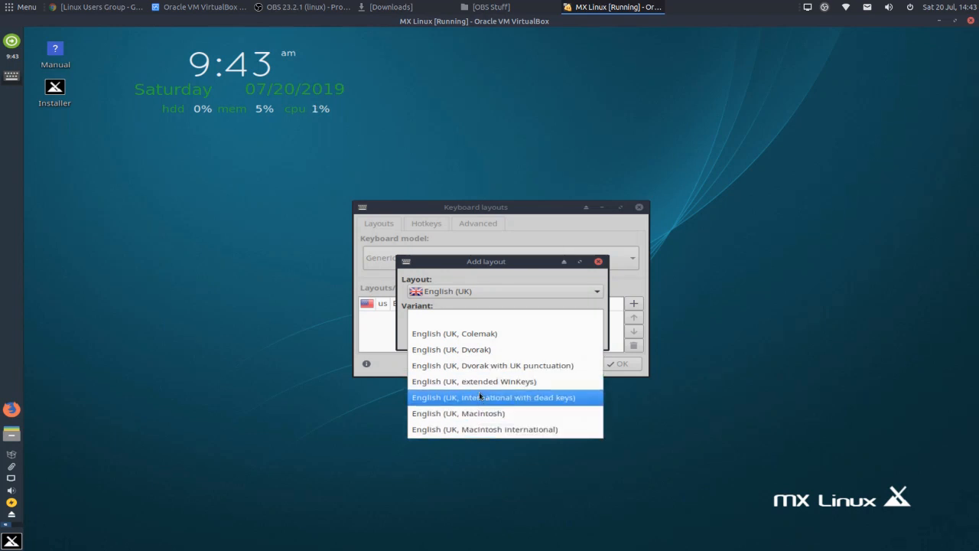
{"action": "left_click", "coordinate": [480, 387]}
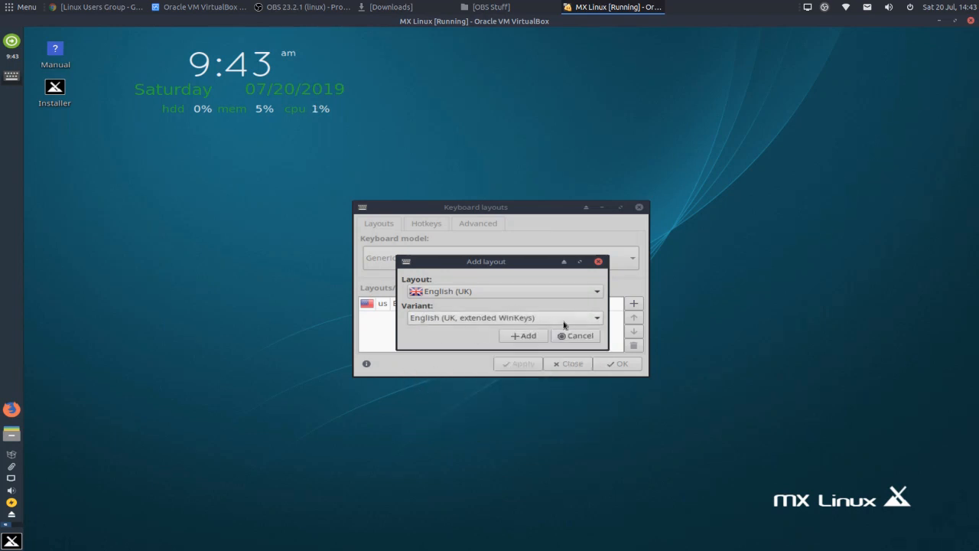
{"action": "left_click", "coordinate": [523, 337]}
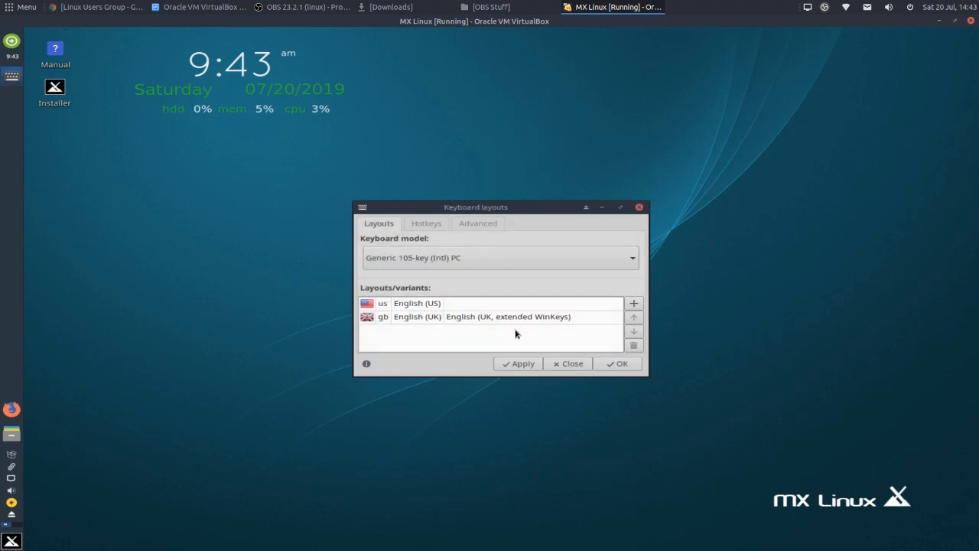
Move the English (UK) layout above English (US), apply the order and confirm the keyboard layouts.
{"action": "left_click", "coordinate": [446, 305]}
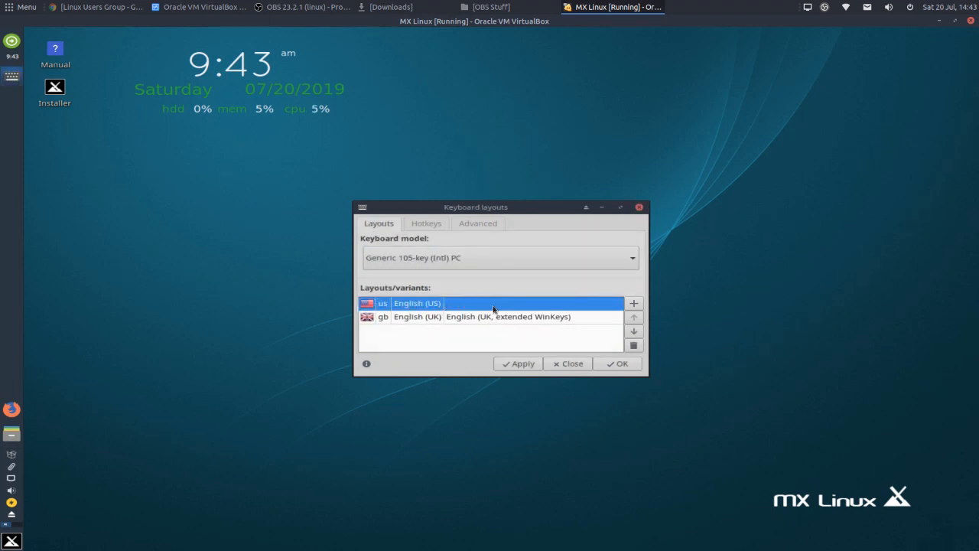
{"action": "left_click", "coordinate": [522, 364]}
{"action": "left_click", "coordinate": [408, 323]}
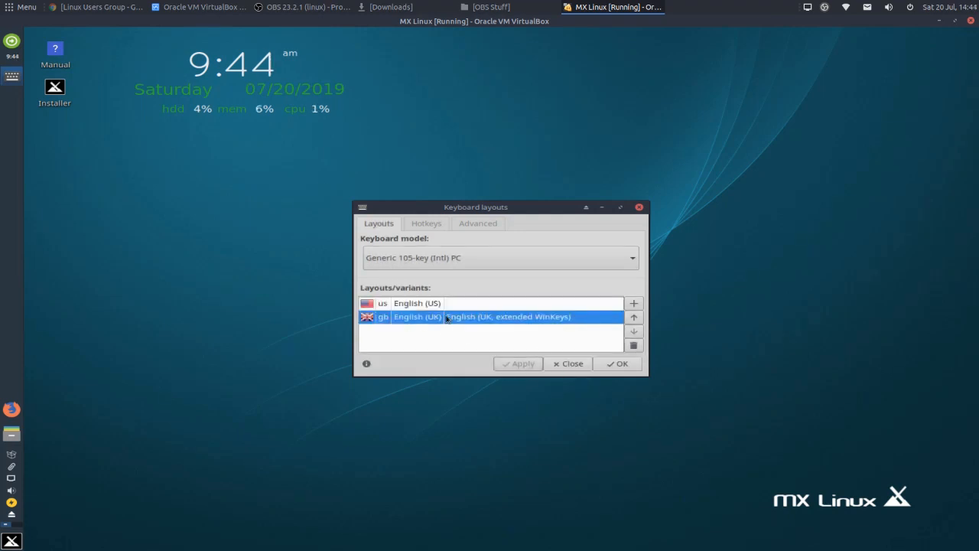
{"action": "left_click", "coordinate": [634, 317]}
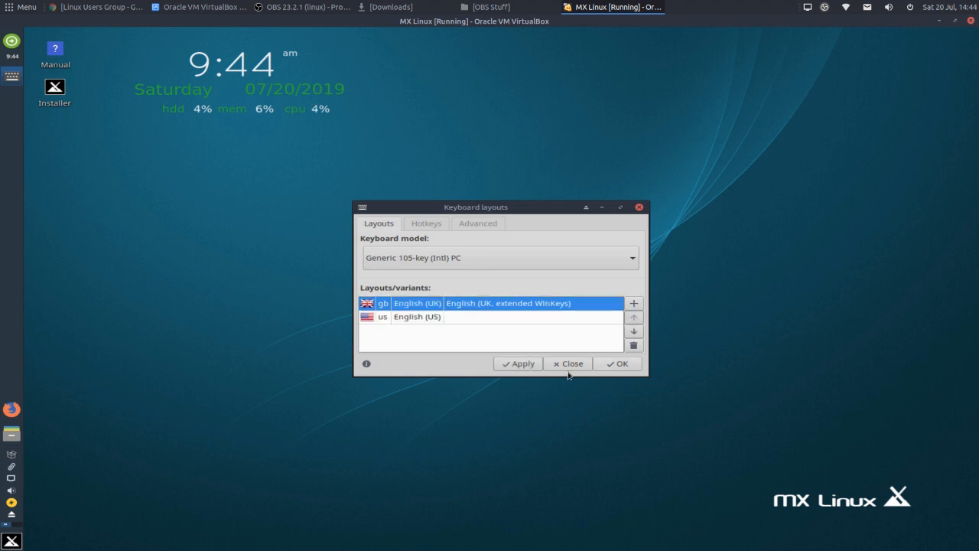
{"action": "left_click", "coordinate": [515, 364]}
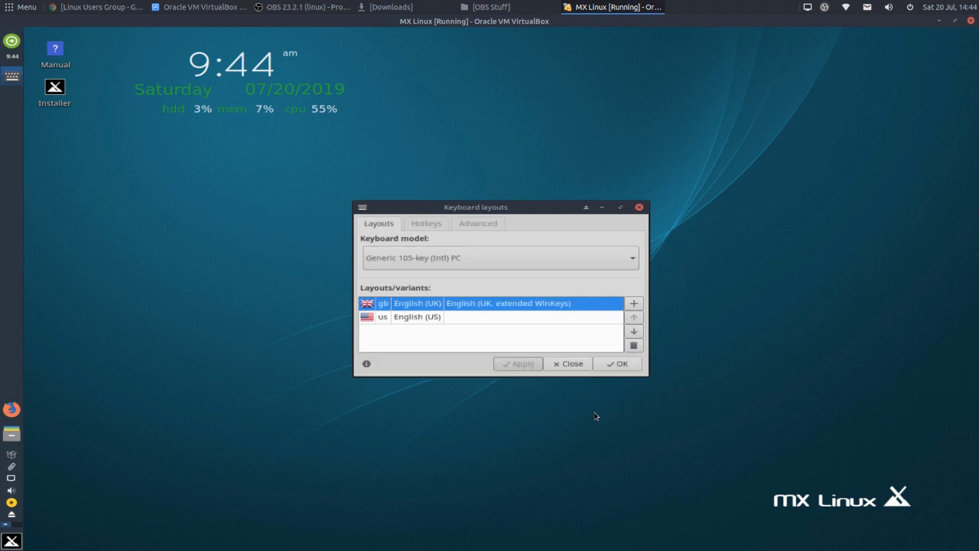
{"action": "left_click", "coordinate": [621, 365]}
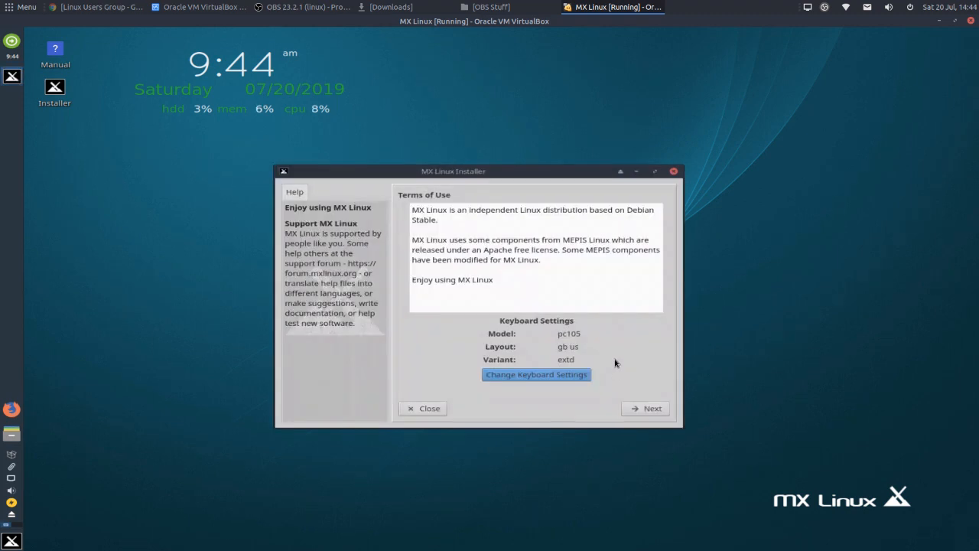
Accept the terms and keyboard settings, then confirm auto-install using the entire sda 32G VBOX HARDDISK.
{"action": "left_click", "coordinate": [640, 408]}
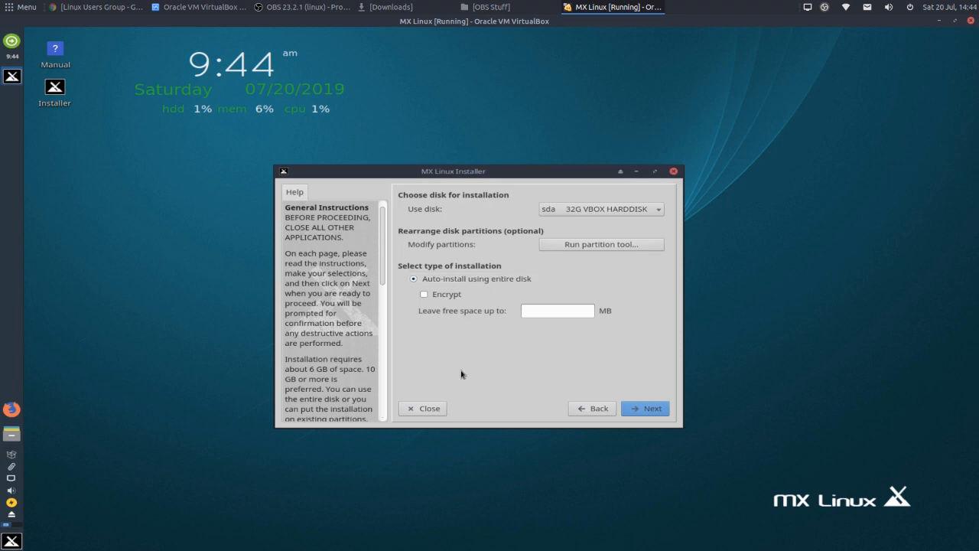
{"action": "left_click", "coordinate": [645, 410]}
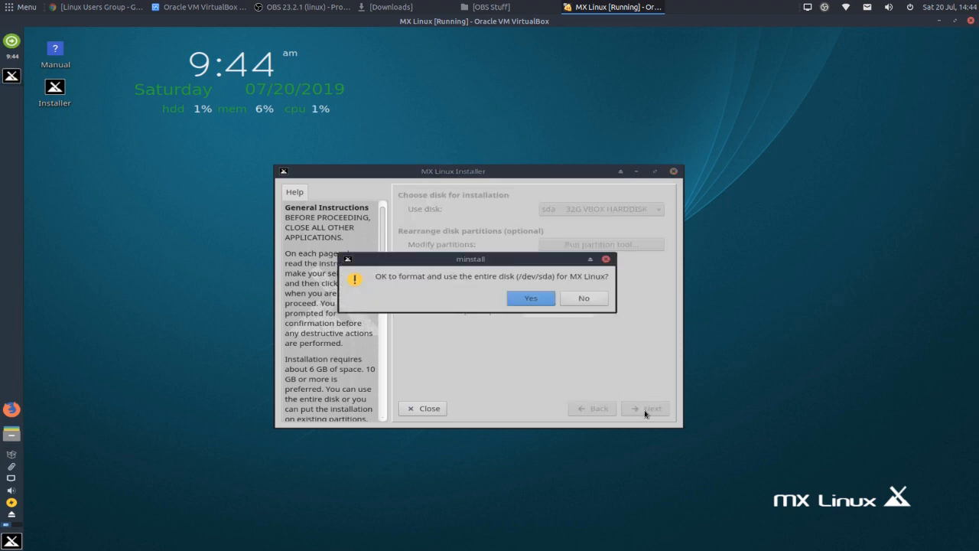
{"action": "left_click", "coordinate": [532, 300]}
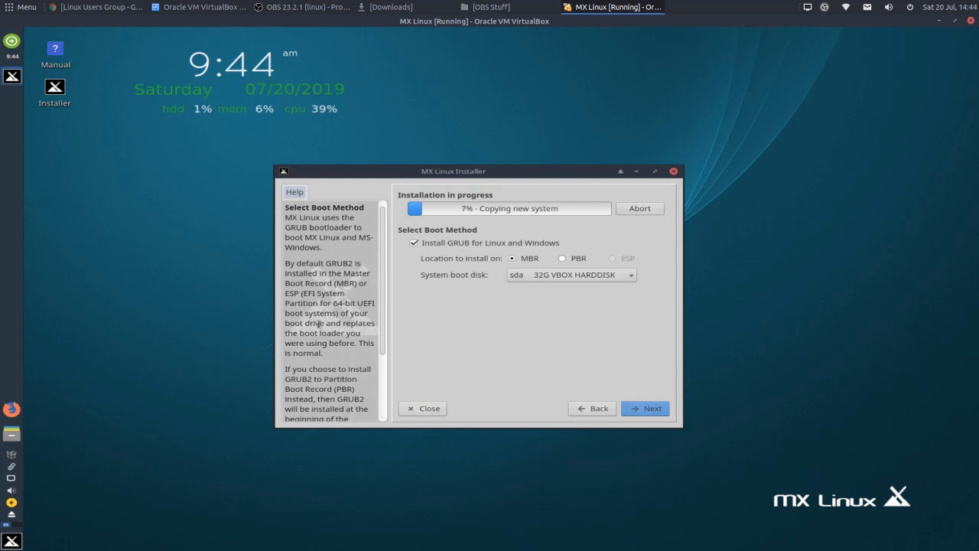
Review the boot method help, then accept GRUB installation to the MBR of sda and the default computer network names.
{"action": "scroll", "coordinate": [329, 341], "scroll_direction": "down", "scroll_amount": 3}
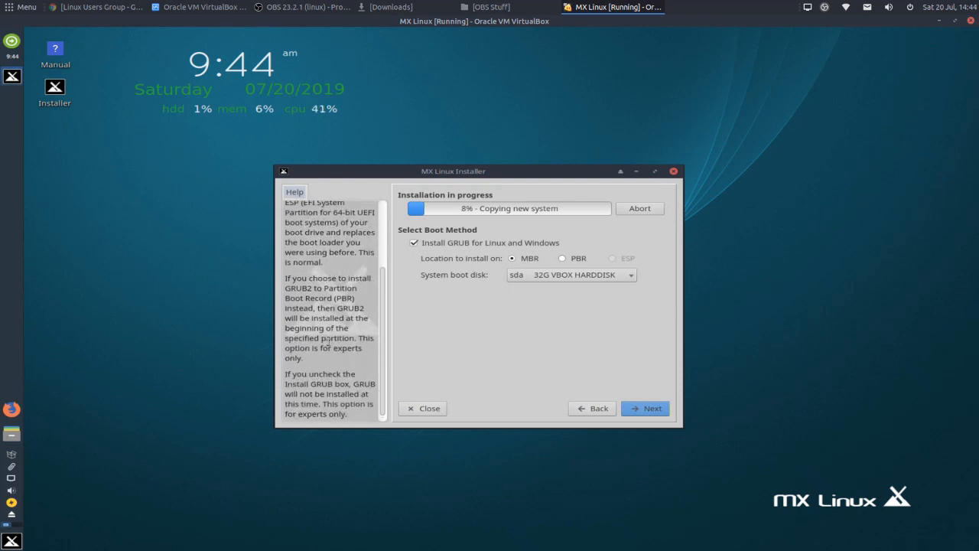
{"action": "scroll", "coordinate": [359, 338], "scroll_direction": "up", "scroll_amount": 3}
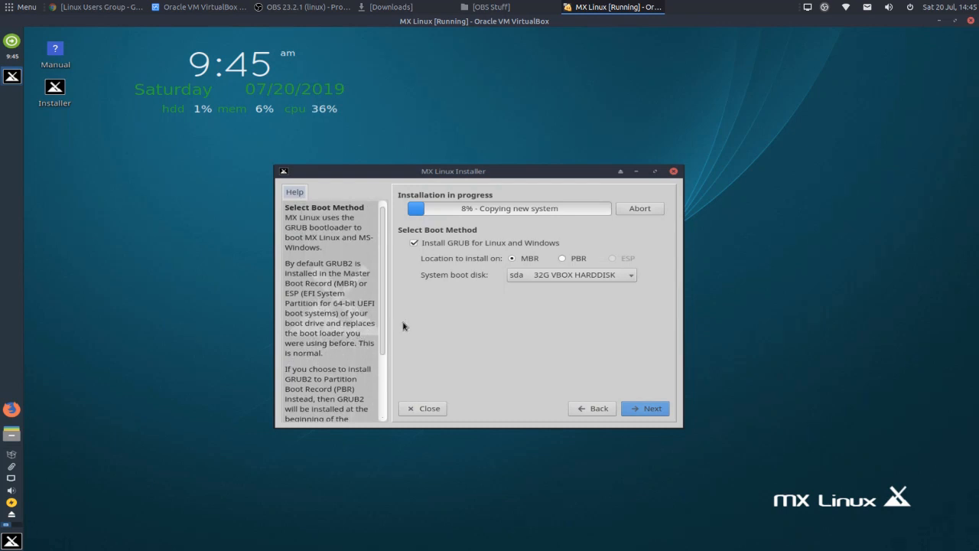
{"action": "left_click", "coordinate": [645, 408]}
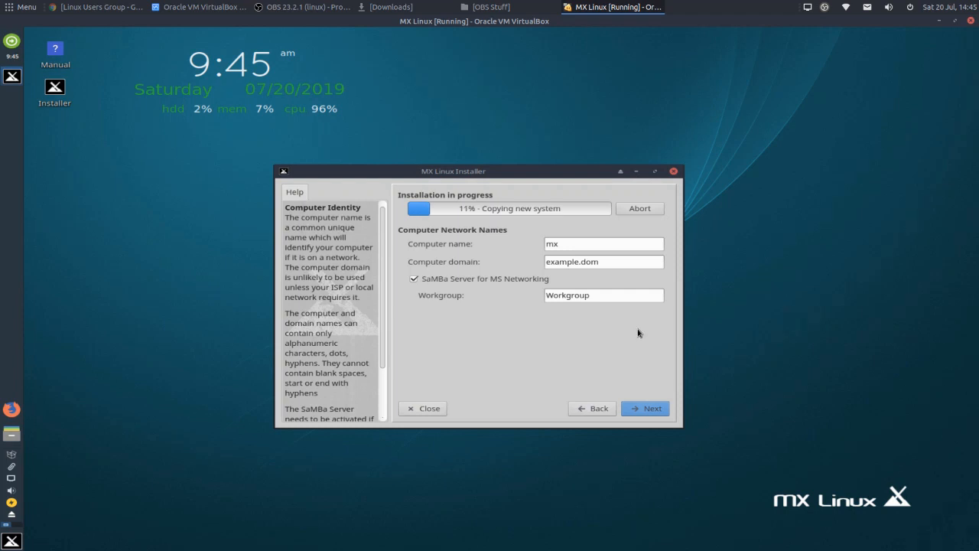
{"action": "left_click", "coordinate": [650, 410]}
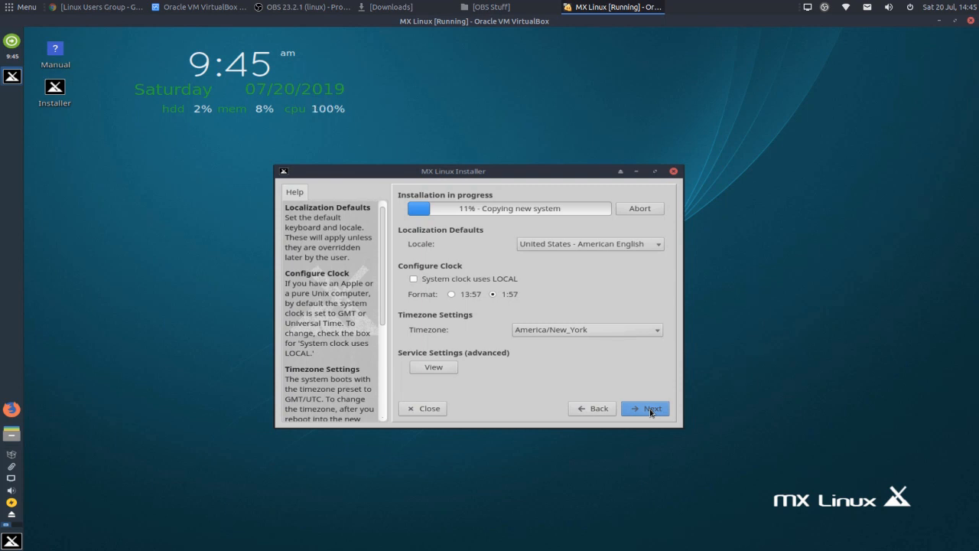
Set the locale to United Kingdom - British English and the timezone to Europe/London, and accept the localization settings.
{"action": "left_click", "coordinate": [606, 243]}
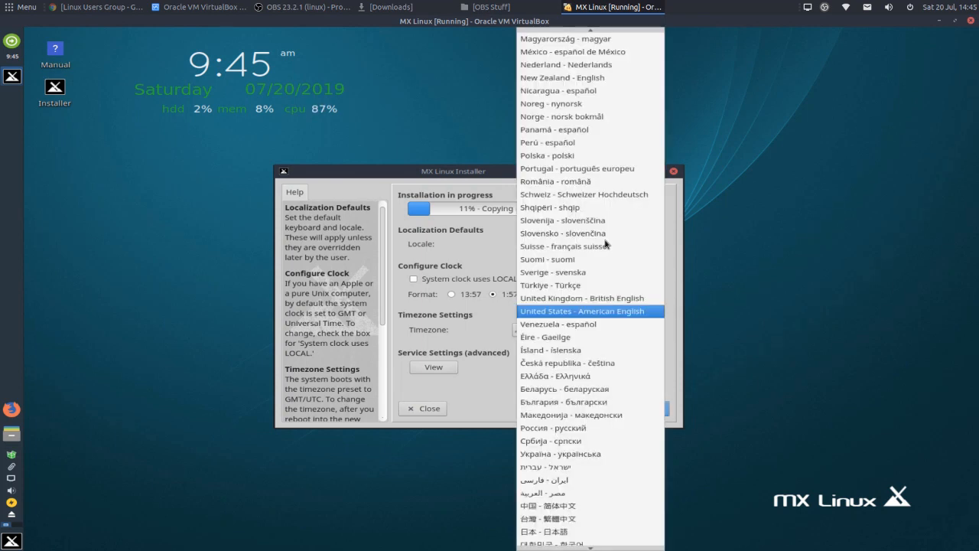
{"action": "left_click", "coordinate": [608, 299]}
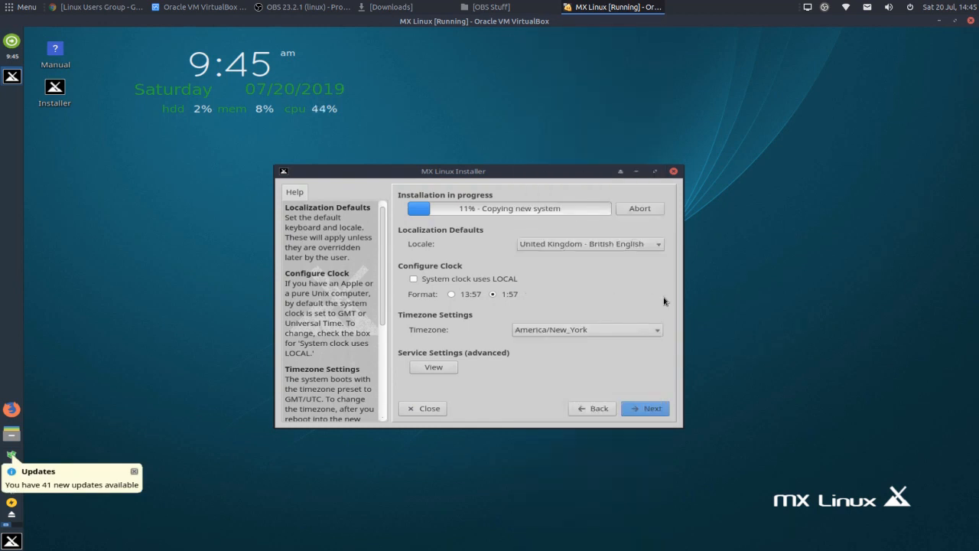
{"action": "left_click", "coordinate": [637, 330]}
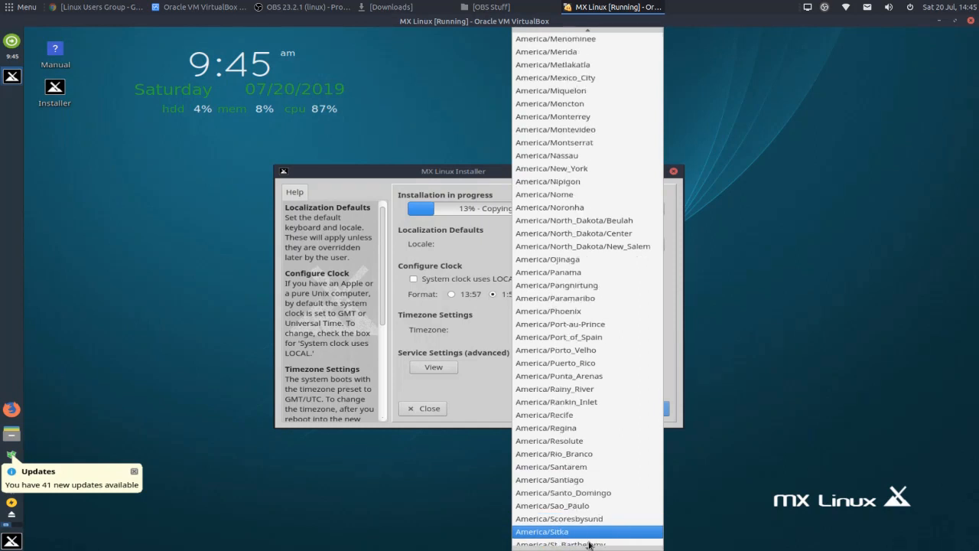
{"action": "mouse_move", "coordinate": [589, 547]}
{"action": "scroll", "coordinate": [587, 489], "scroll_direction": "down", "scroll_amount": 6}
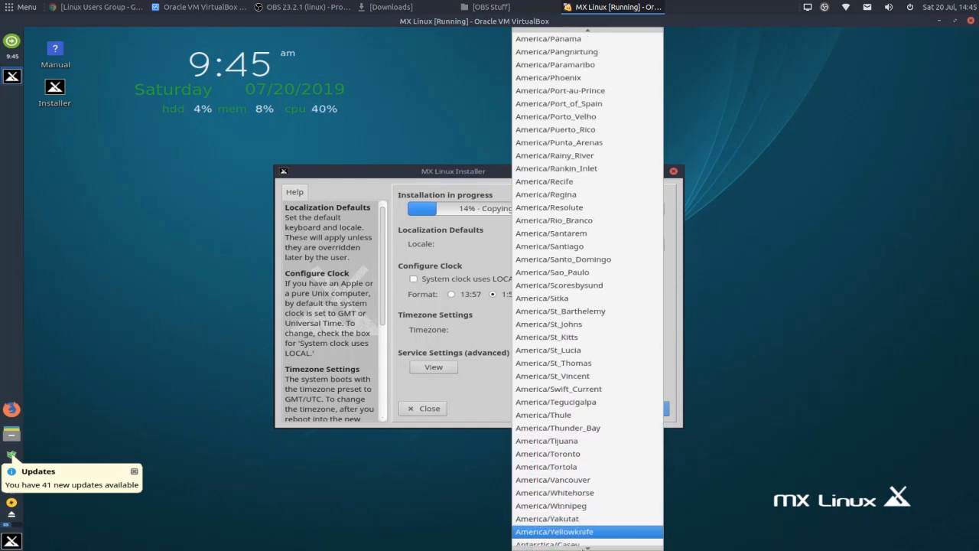
{"action": "scroll", "coordinate": [587, 290], "scroll_direction": "down", "scroll_amount": 7}
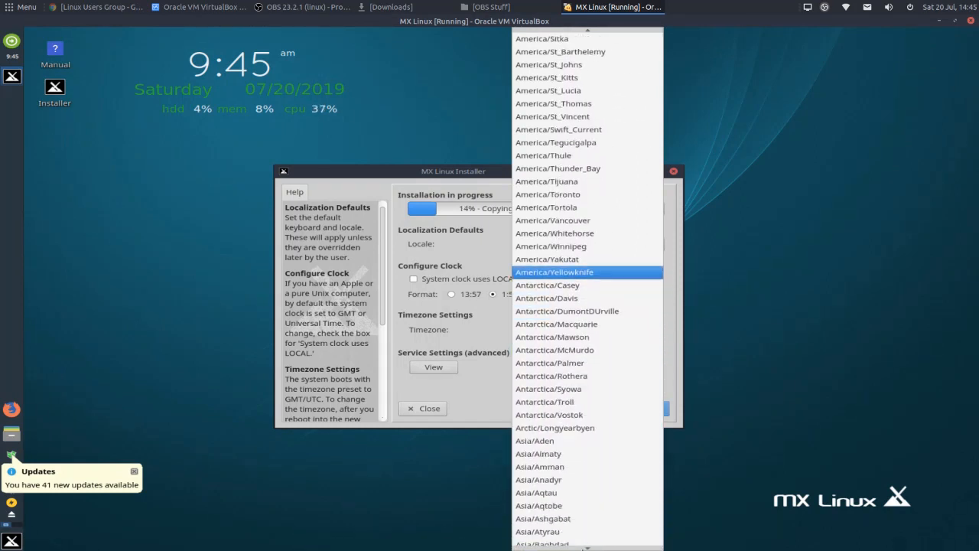
{"action": "scroll", "coordinate": [585, 547], "scroll_direction": "down", "scroll_amount": 7}
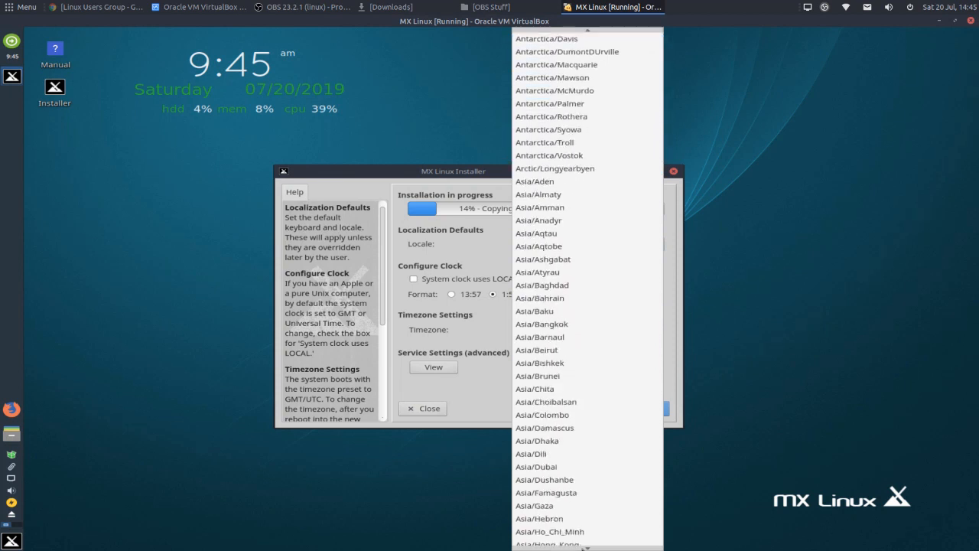
{"action": "scroll", "coordinate": [585, 548], "scroll_direction": "down", "scroll_amount": 7}
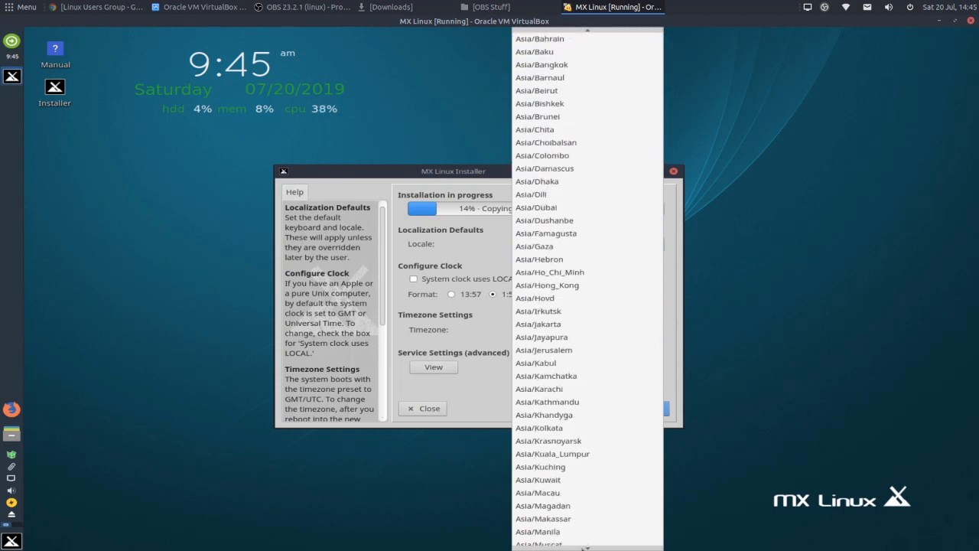
{"action": "scroll", "coordinate": [585, 547], "scroll_direction": "down", "scroll_amount": 7}
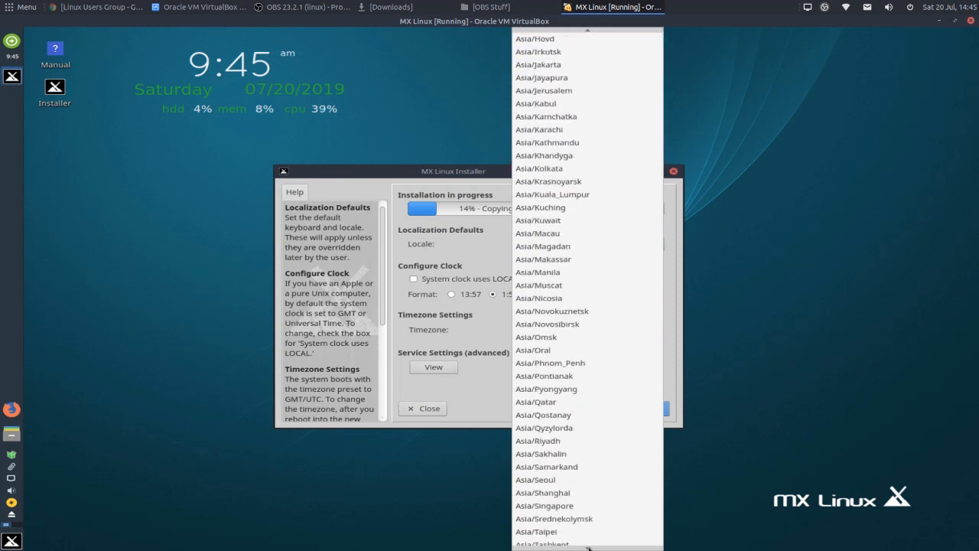
{"action": "scroll", "coordinate": [588, 548], "scroll_direction": "down", "scroll_amount": 7}
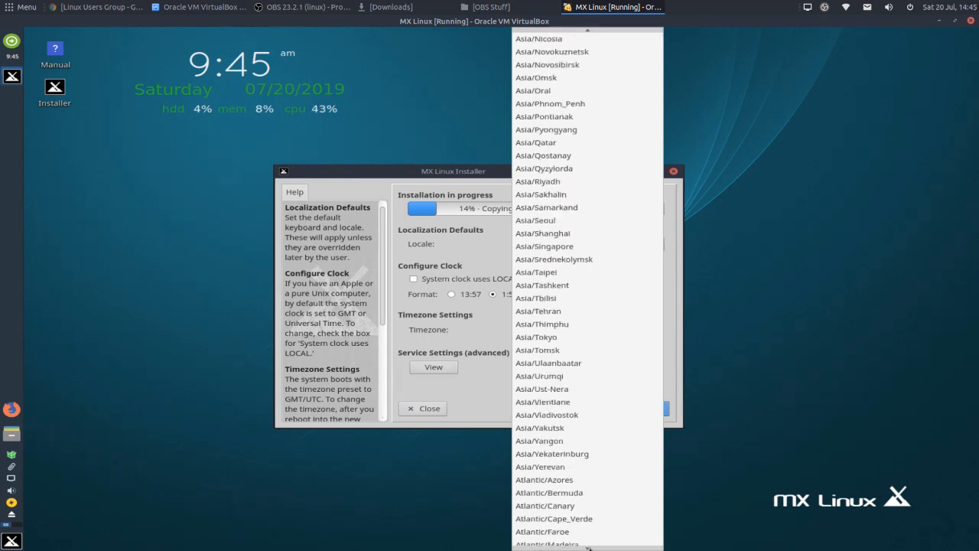
{"action": "scroll", "coordinate": [588, 548], "scroll_direction": "down", "scroll_amount": 5}
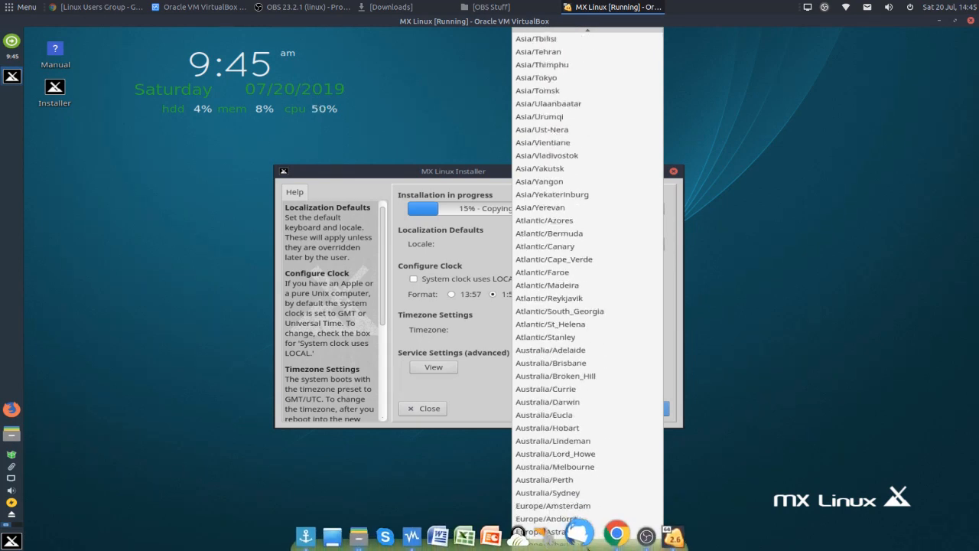
{"action": "scroll", "coordinate": [588, 529], "scroll_direction": "down", "scroll_amount": 6}
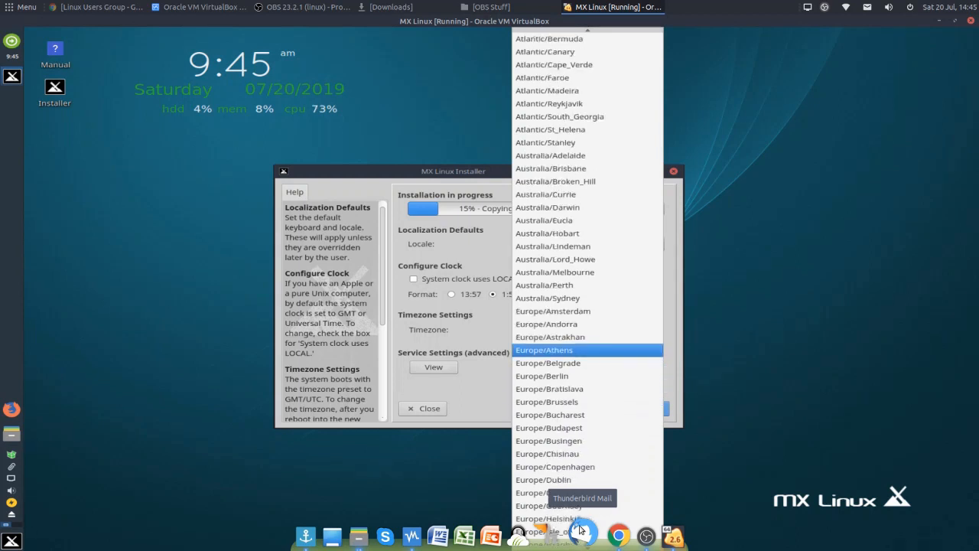
{"action": "scroll", "coordinate": [579, 529], "scroll_direction": "down", "scroll_amount": 3}
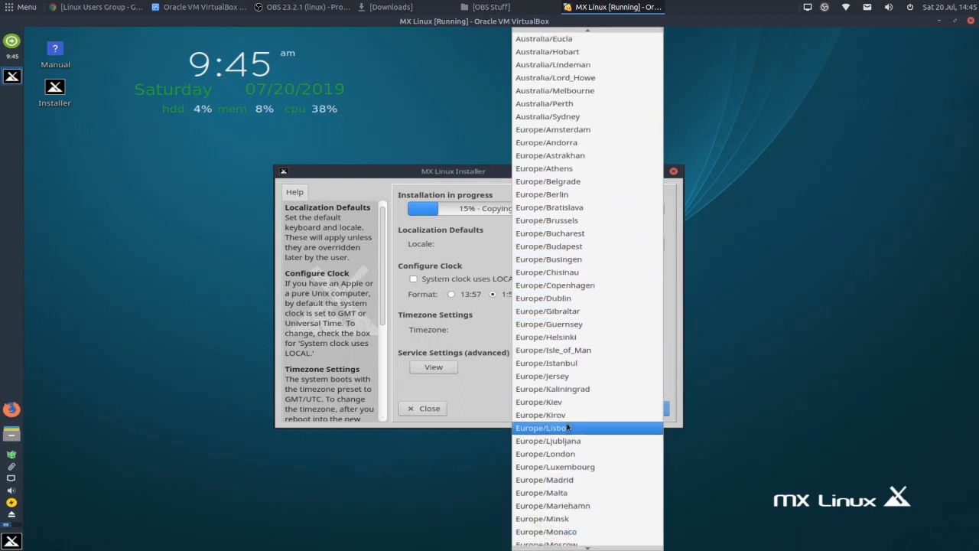
{"action": "left_click", "coordinate": [568, 453]}
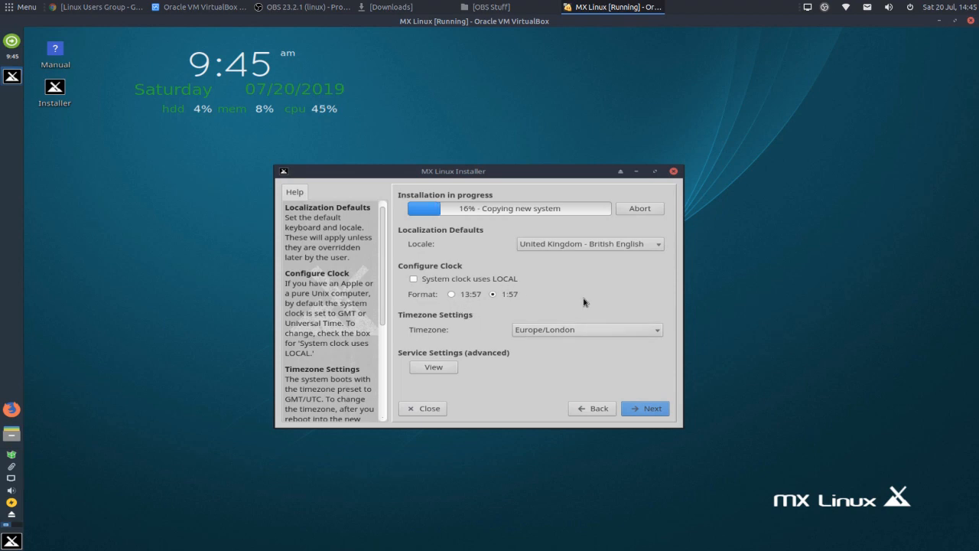
{"action": "left_click", "coordinate": [649, 414]}
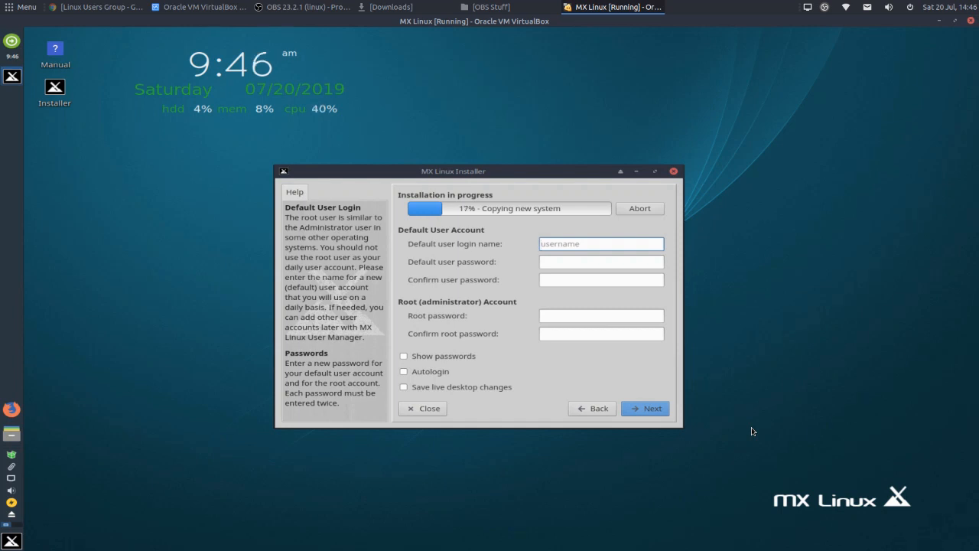
Create the default user account with login name otb, entering and confirming the user password.
{"action": "type", "text": "otb"}
{"action": "key", "text": "Tab"}
{"action": "type", "text": "•••••"}
{"action": "key", "text": "Tab"}
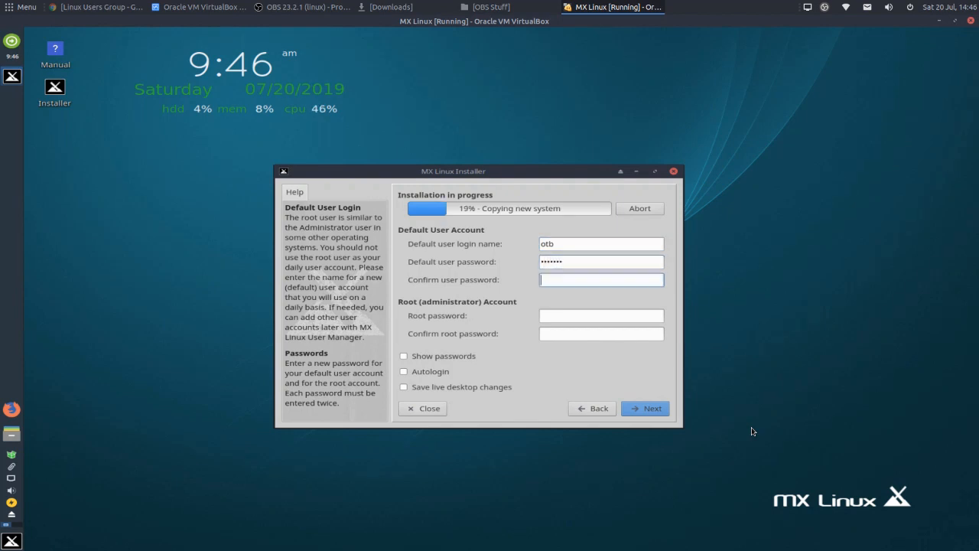
{"action": "type", "text": "•••••••"}
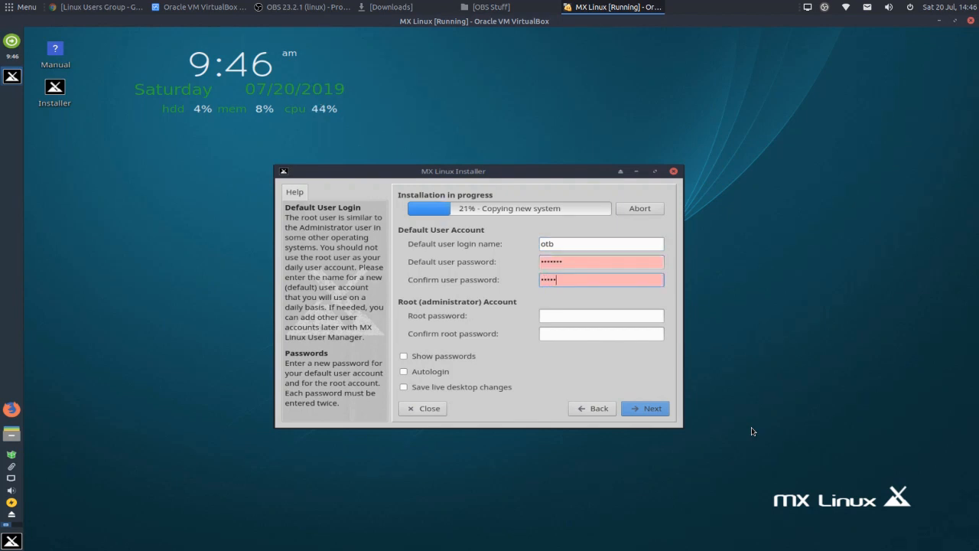
Enter and confirm the root password, then accept the user account settings.
{"action": "left_click", "coordinate": [552, 315]}
{"action": "type", "text": "•••••••"}
{"action": "key", "text": "Tab"}
{"action": "type", "text": "•••••••"}
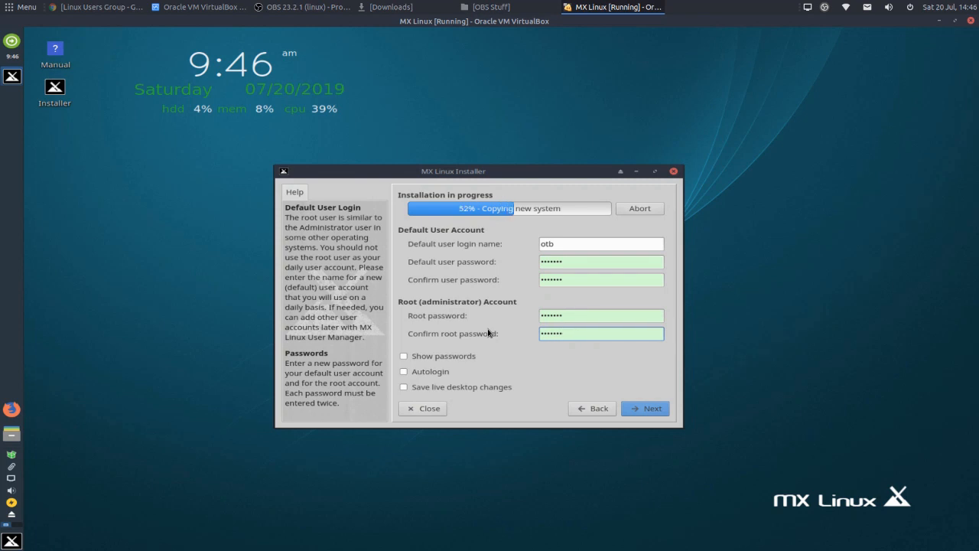
{"action": "left_click", "coordinate": [648, 409]}
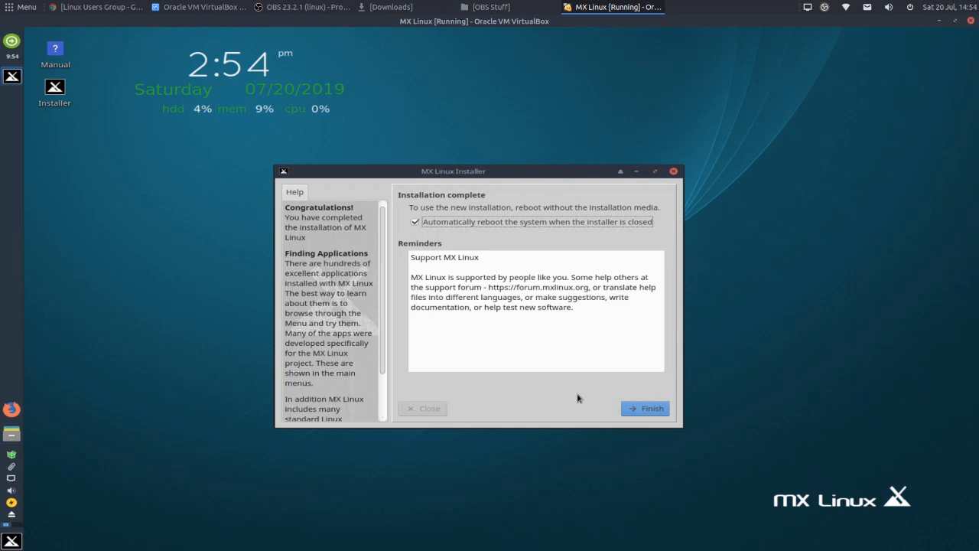
Finish the installer with automatic reboot, continue past the disc removal prompt, and log in as otb with the account password.
{"action": "left_click", "coordinate": [642, 408]}
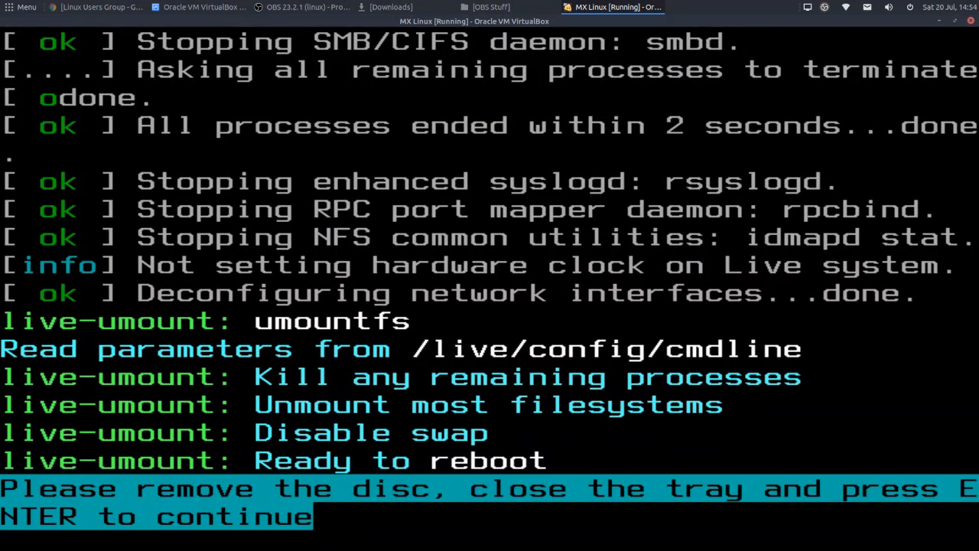
{"action": "key", "text": "Return"}
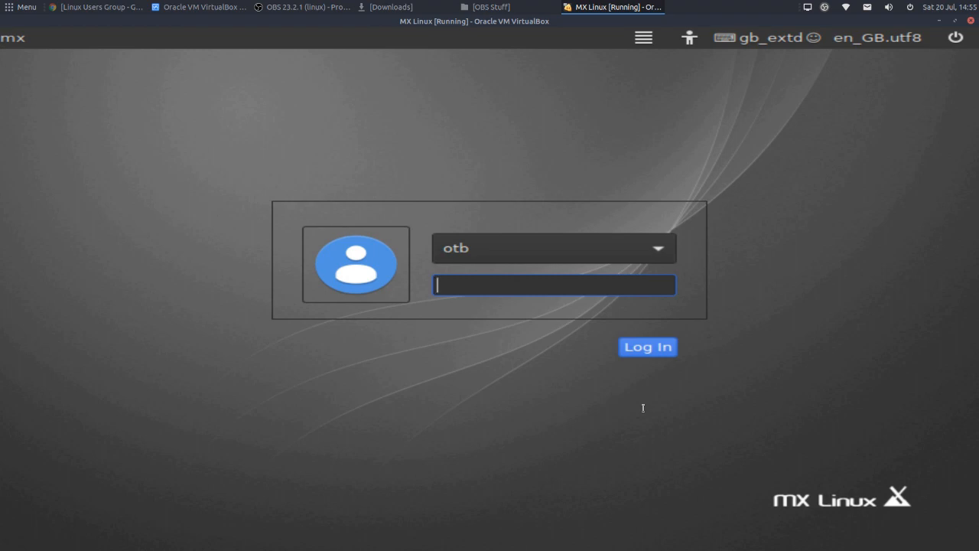
{"action": "type", "text": "********"}
{"action": "key", "text": "Return"}
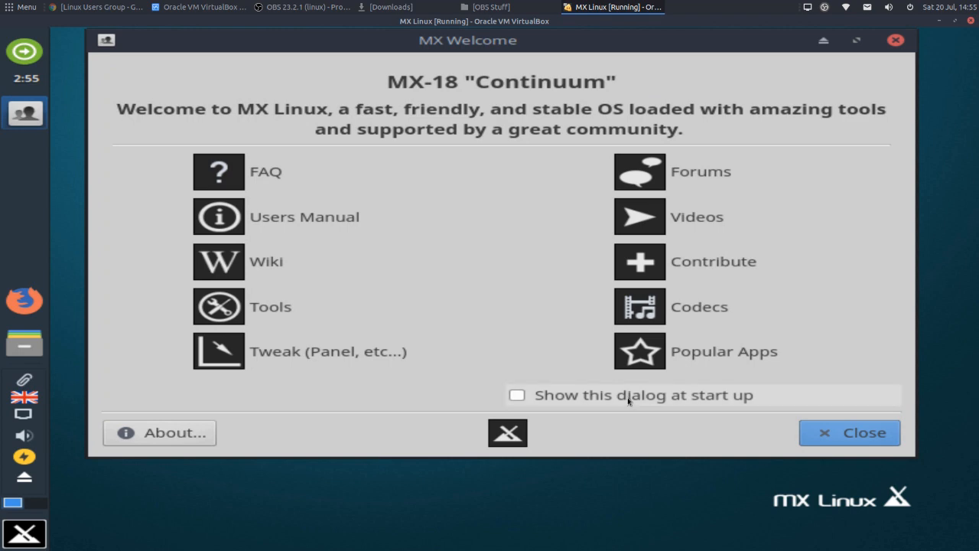
Open the Display settings, apply a resolution of 1680x1050 to Virtual1, and close the settings.
{"action": "left_click", "coordinate": [42, 538]}
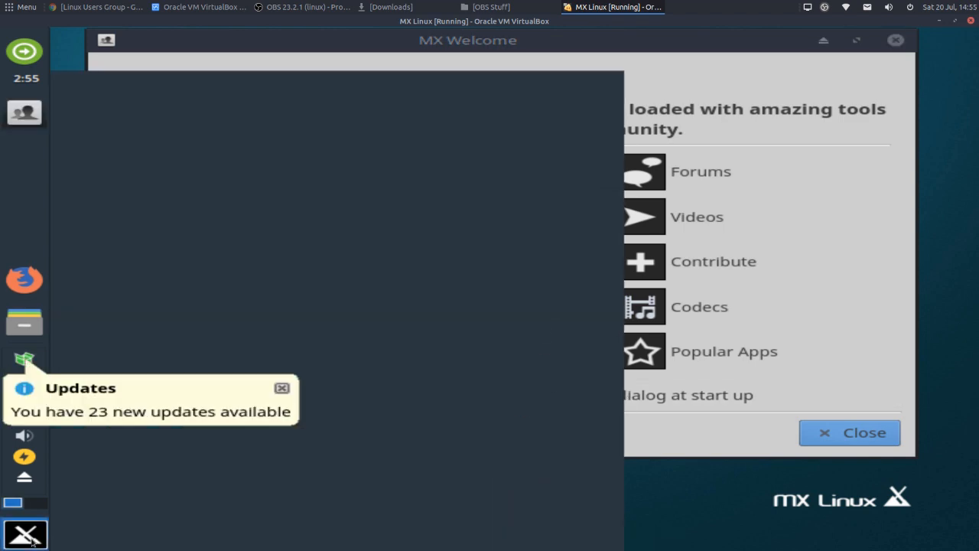
{"action": "mouse_move", "coordinate": [503, 433]}
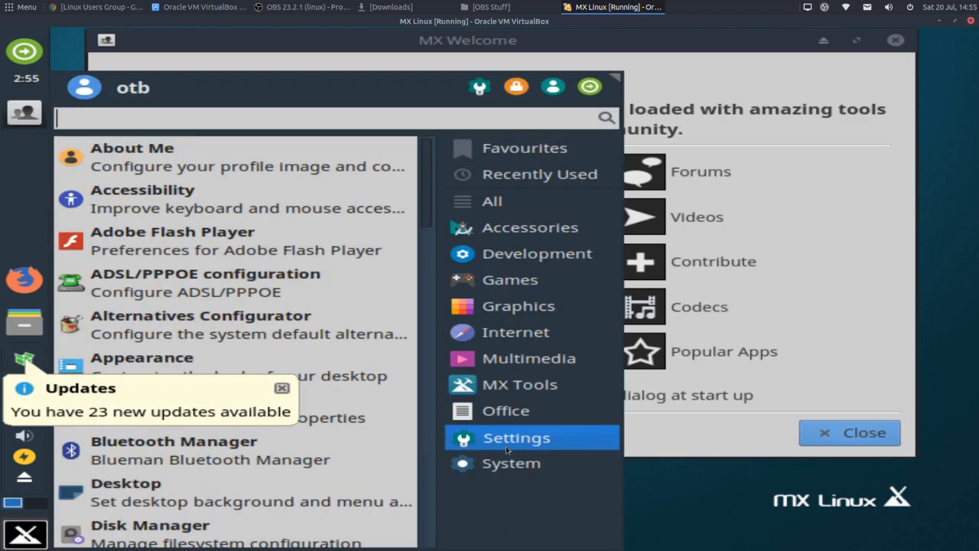
{"action": "scroll", "coordinate": [325, 415], "scroll_direction": "down", "scroll_amount": 3}
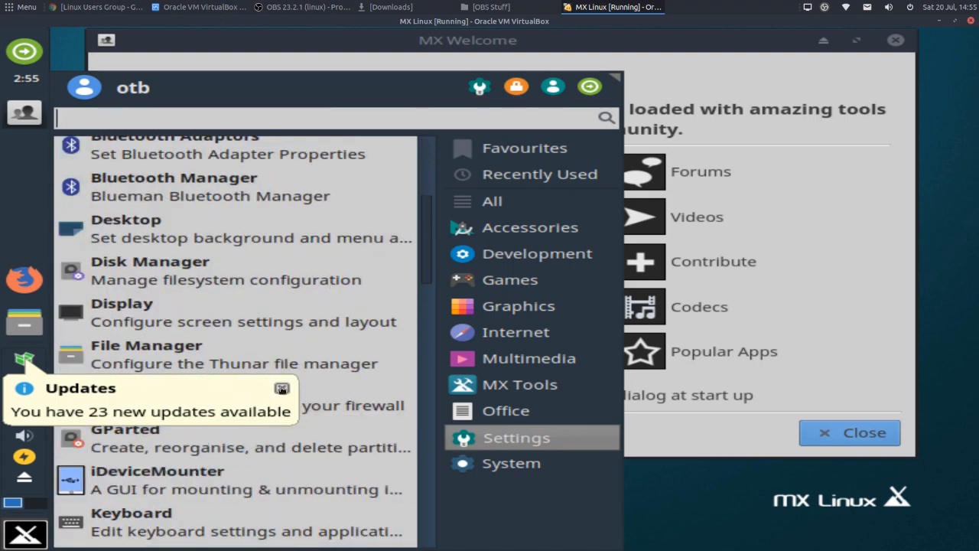
{"action": "scroll", "coordinate": [314, 330], "scroll_direction": "down", "scroll_amount": 4}
{"action": "scroll", "coordinate": [314, 330], "scroll_direction": "up", "scroll_amount": 4}
{"action": "left_click", "coordinate": [163, 269]}
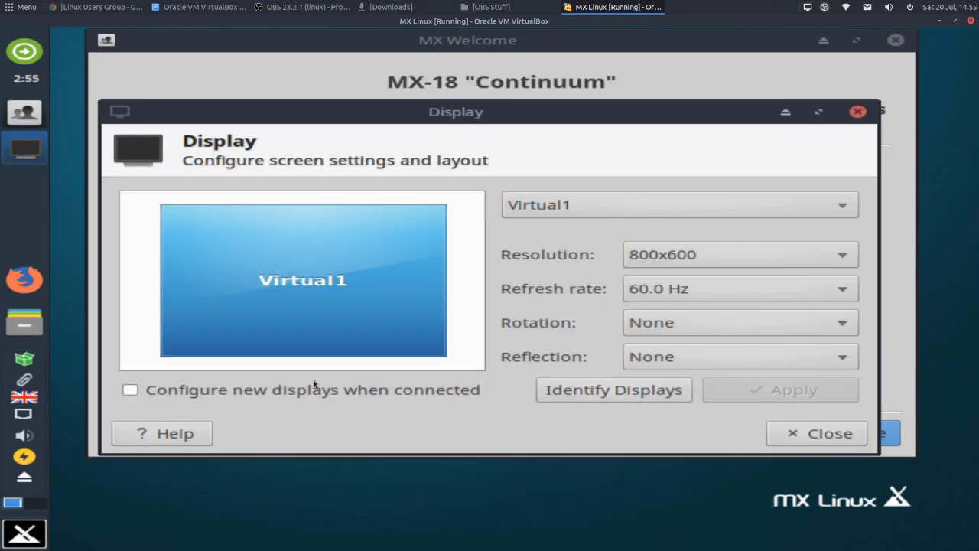
{"action": "left_click", "coordinate": [656, 257]}
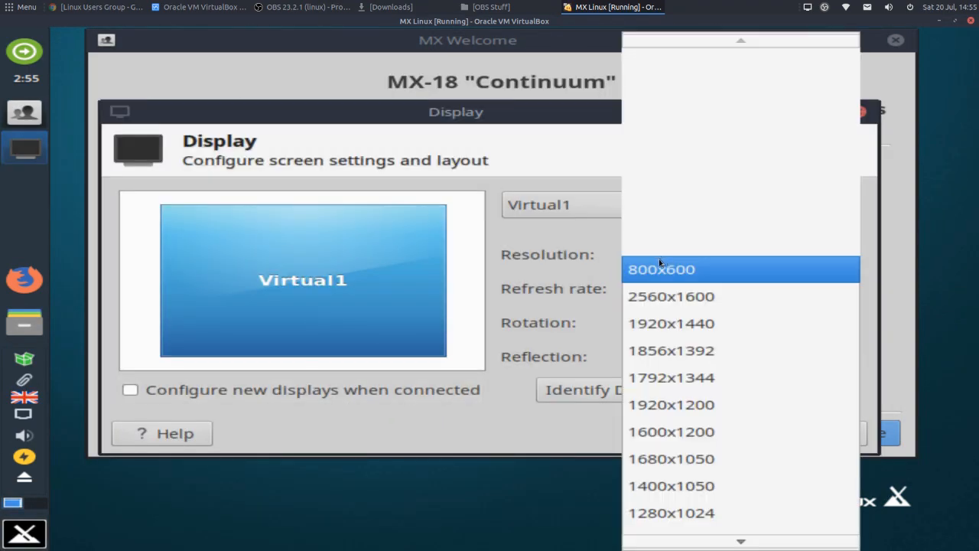
{"action": "left_click", "coordinate": [699, 460]}
{"action": "left_click", "coordinate": [774, 392]}
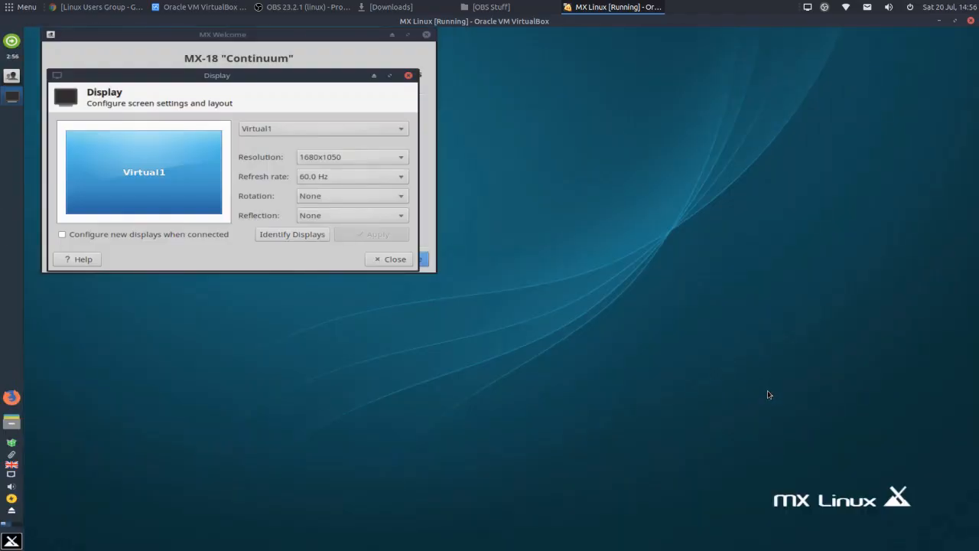
{"action": "left_click", "coordinate": [394, 260]}
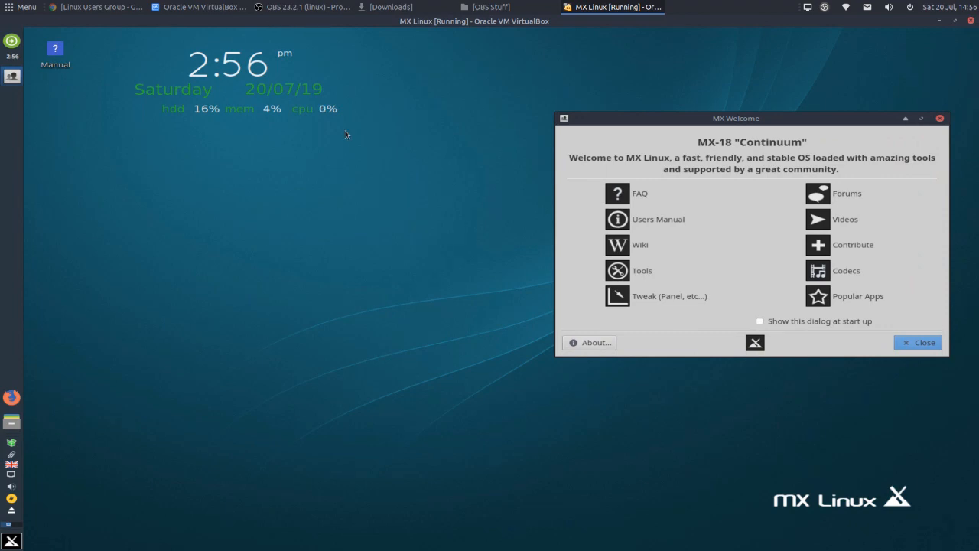
Reposition the MX Welcome window, browse its FAQ page including the Ubuntu PPAs answer, and close the browser with all its tabs.
{"action": "left_click_drag", "start_coordinate": [689, 116], "coordinate": [350, 111]}
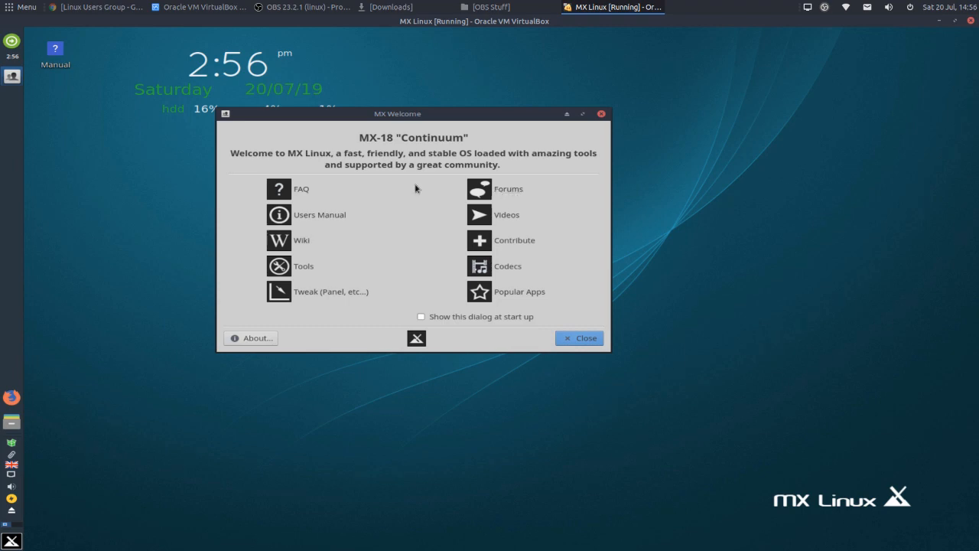
{"action": "left_click", "coordinate": [299, 191]}
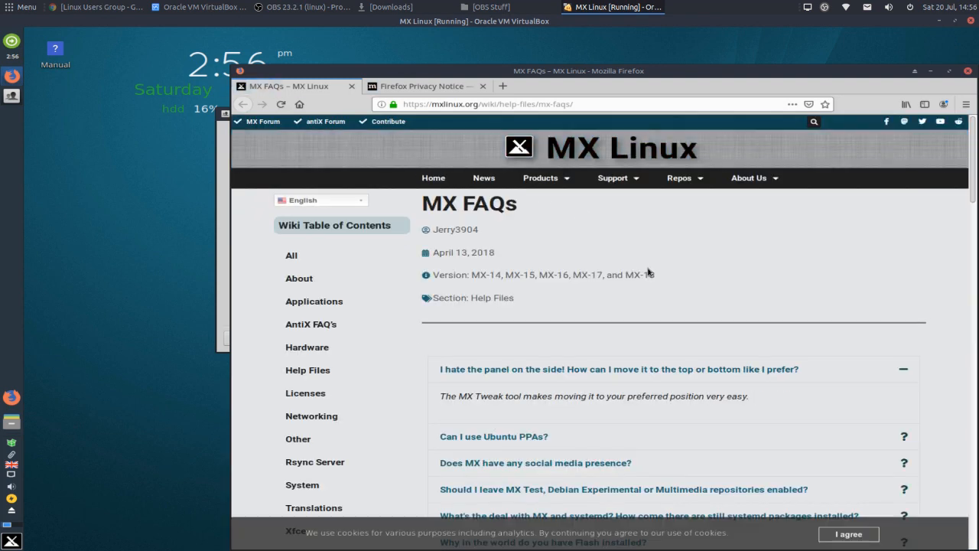
{"action": "scroll", "coordinate": [648, 272], "scroll_direction": "down", "scroll_amount": 8}
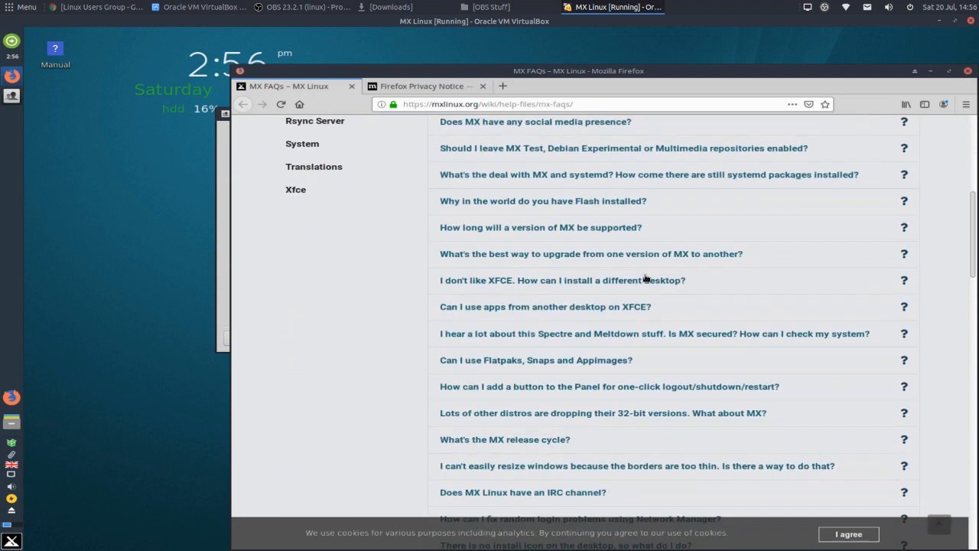
{"action": "scroll", "coordinate": [647, 278], "scroll_direction": "down", "scroll_amount": 6}
{"action": "scroll", "coordinate": [647, 281], "scroll_direction": "up", "scroll_amount": 4}
{"action": "scroll", "coordinate": [648, 283], "scroll_direction": "up", "scroll_amount": 6}
{"action": "left_click", "coordinate": [497, 237]}
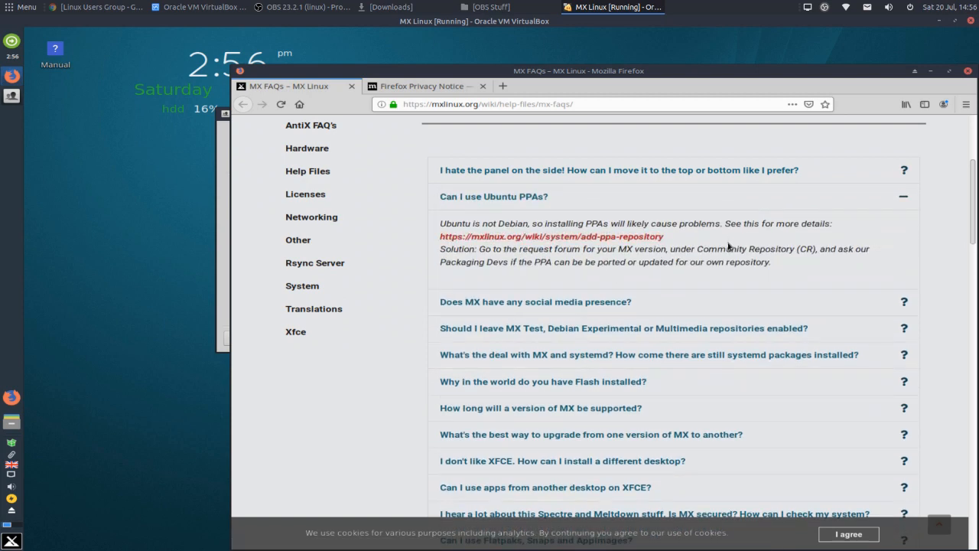
{"action": "scroll", "coordinate": [726, 247], "scroll_direction": "down", "scroll_amount": 3}
{"action": "scroll", "coordinate": [713, 250], "scroll_direction": "down", "scroll_amount": 4}
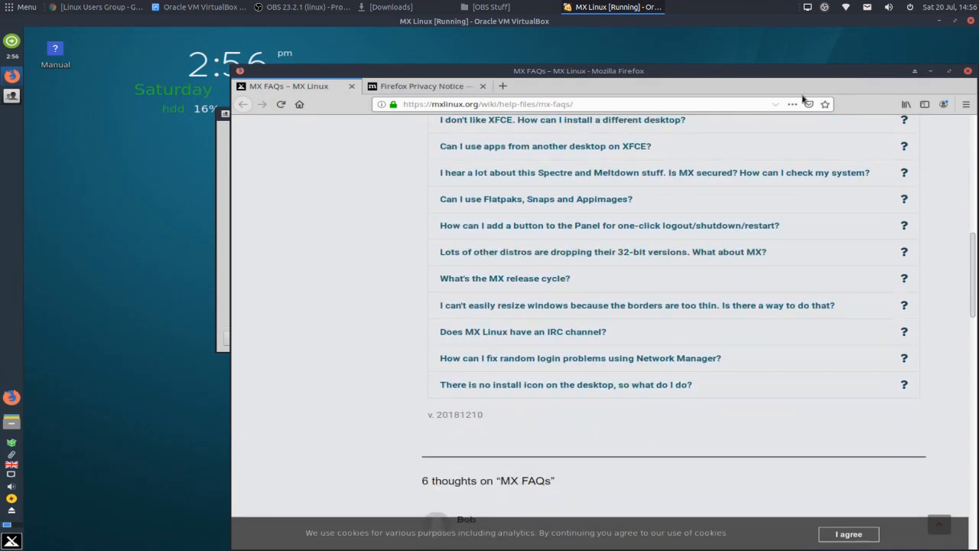
{"action": "left_click", "coordinate": [968, 71]}
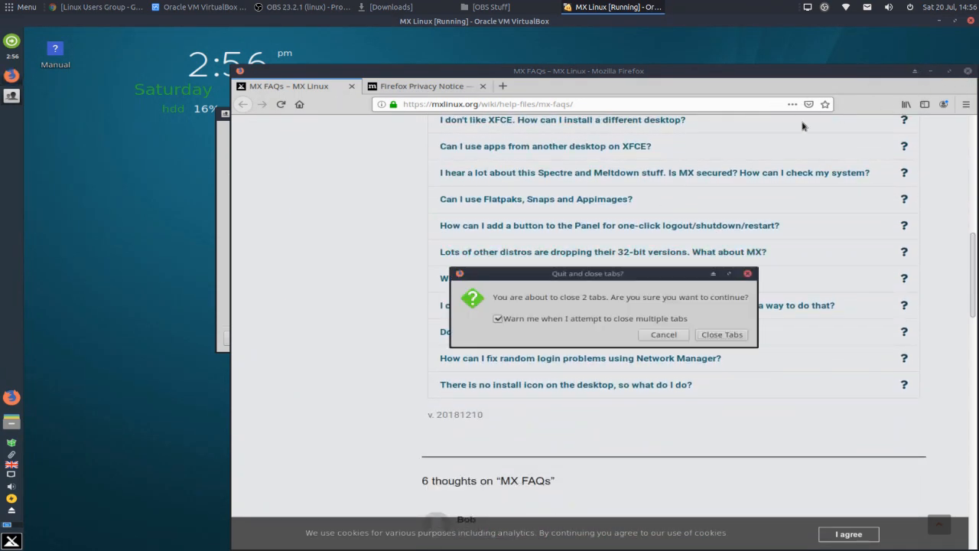
{"action": "left_click", "coordinate": [715, 337]}
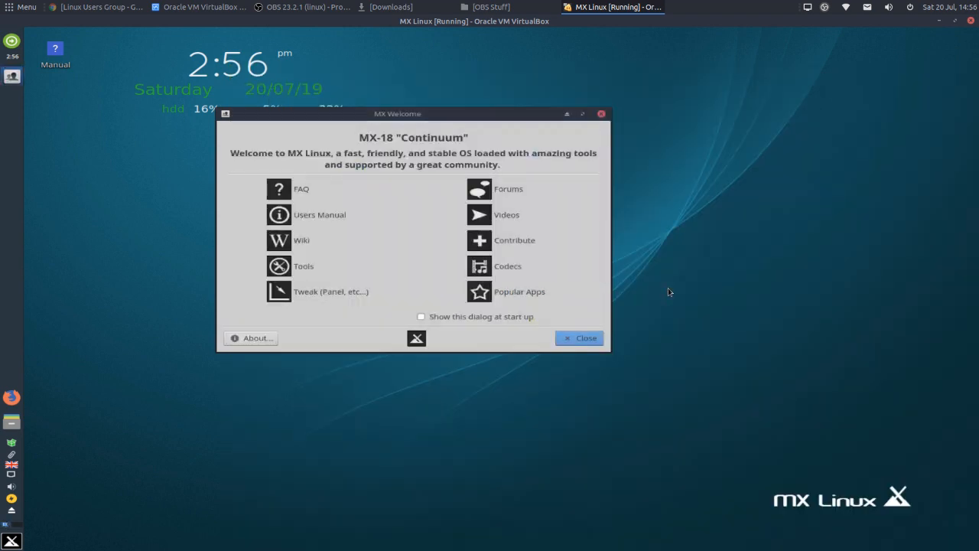
Open the Users Manual from MX Welcome, view the Installation, Configuration and Basic use chapters, and close it.
{"action": "left_click", "coordinate": [313, 218]}
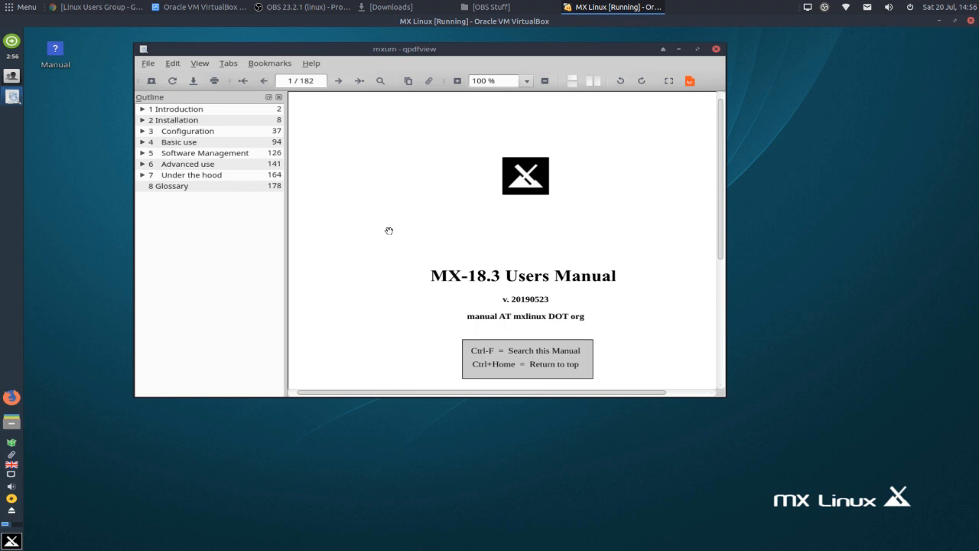
{"action": "left_click", "coordinate": [177, 120]}
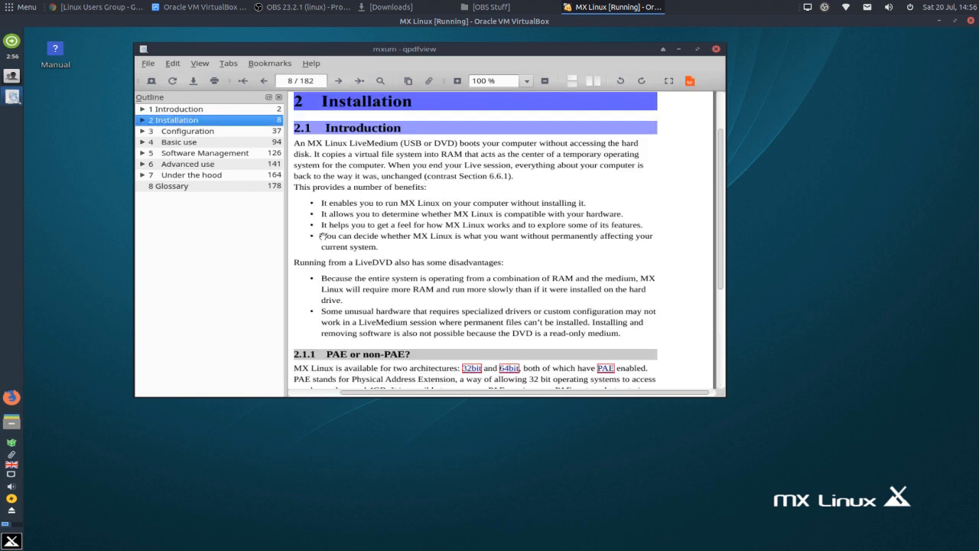
{"action": "left_click", "coordinate": [186, 133]}
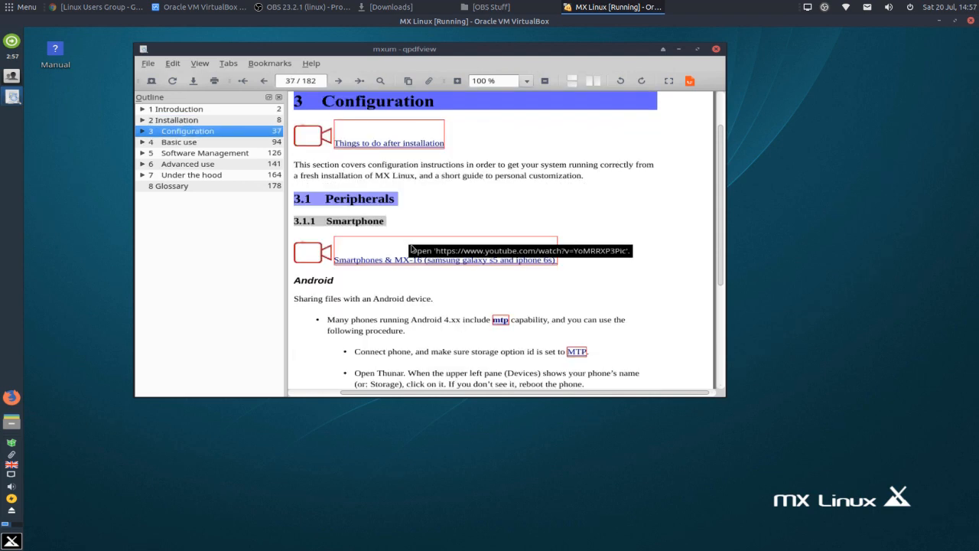
{"action": "left_click", "coordinate": [171, 145]}
{"action": "left_click_drag", "start_coordinate": [725, 211], "coordinate": [730, 303]}
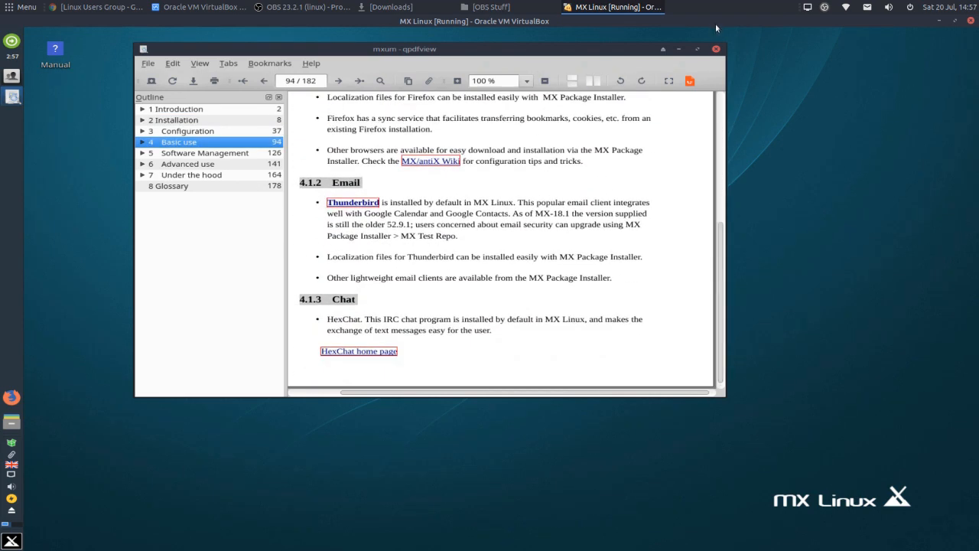
{"action": "left_click", "coordinate": [716, 48]}
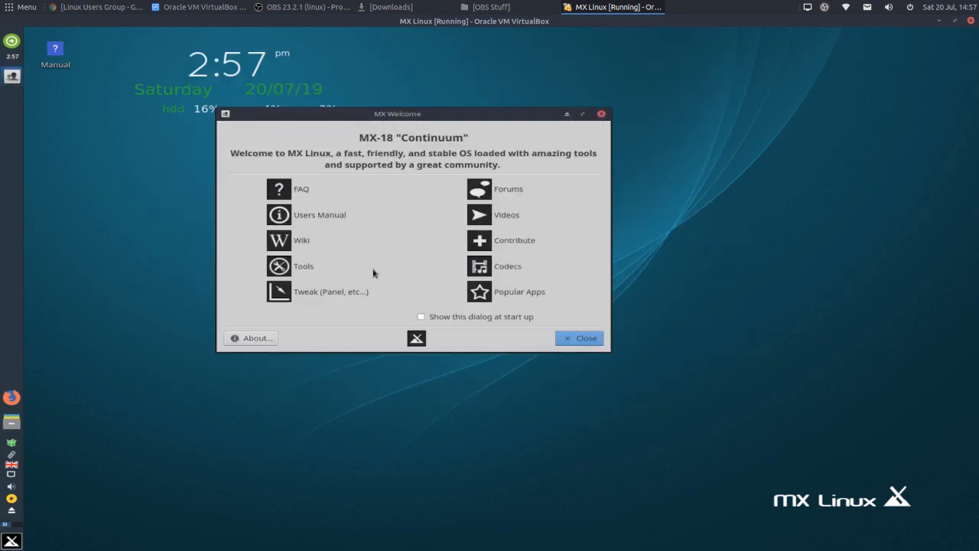
Open the Wiki from MX Welcome, maximize the browser, look over the table of contents, and close the browser.
{"action": "left_click", "coordinate": [301, 241]}
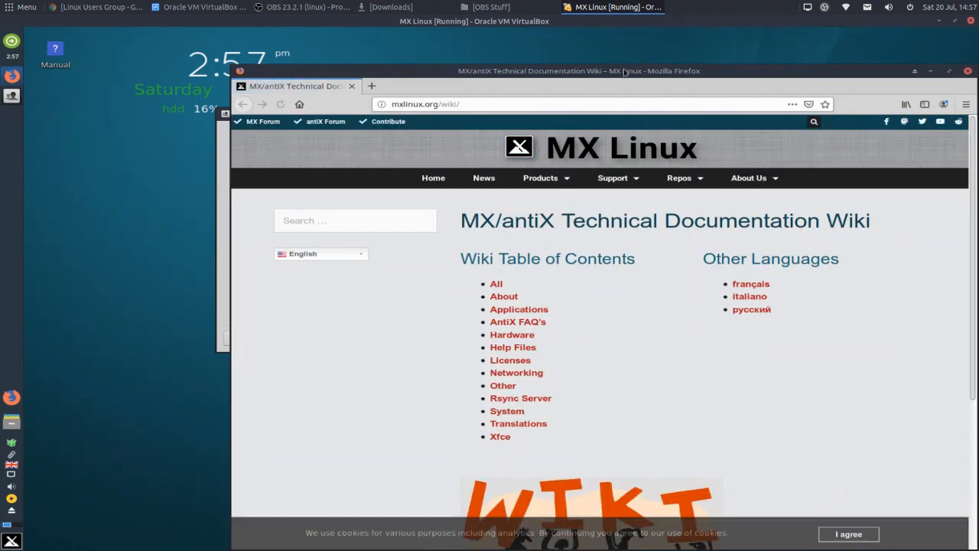
{"action": "left_click_drag", "start_coordinate": [536, 70], "coordinate": [512, 22]}
{"action": "scroll", "coordinate": [600, 281], "scroll_direction": "down", "scroll_amount": 4}
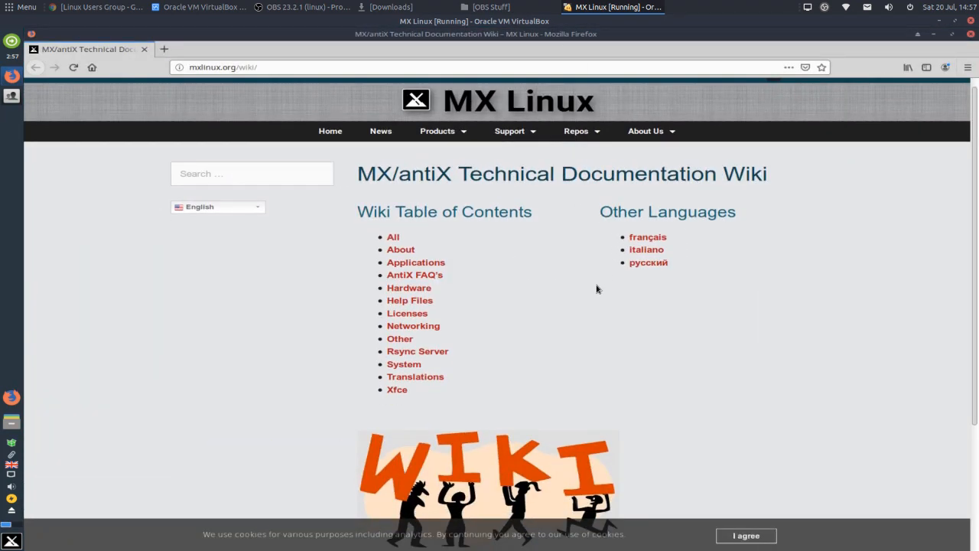
{"action": "scroll", "coordinate": [599, 281], "scroll_direction": "up", "scroll_amount": 2}
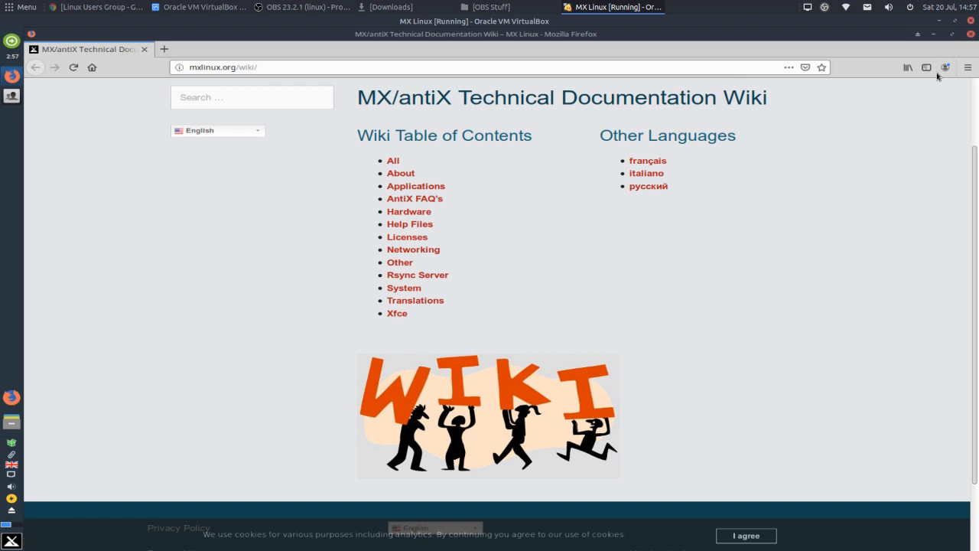
{"action": "left_click", "coordinate": [973, 37]}
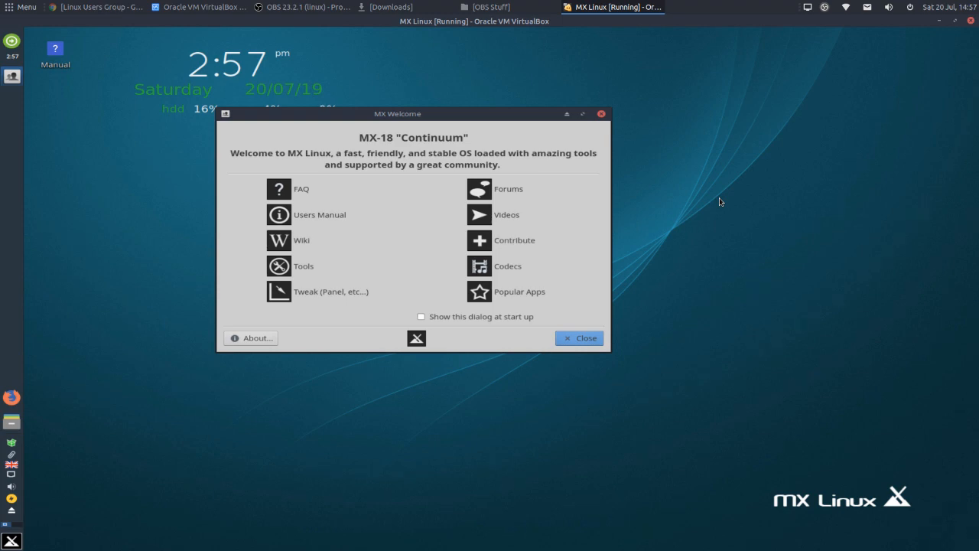
Open Conky from MX Tools, dismiss the data update notice, review the format and colour options, and close MX Conky.
{"action": "left_click", "coordinate": [301, 267]}
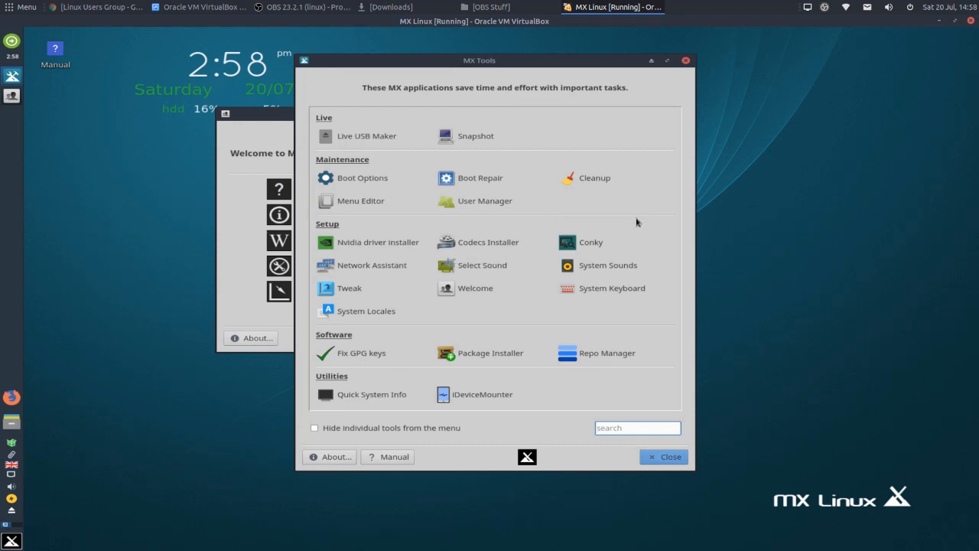
{"action": "left_click", "coordinate": [591, 245]}
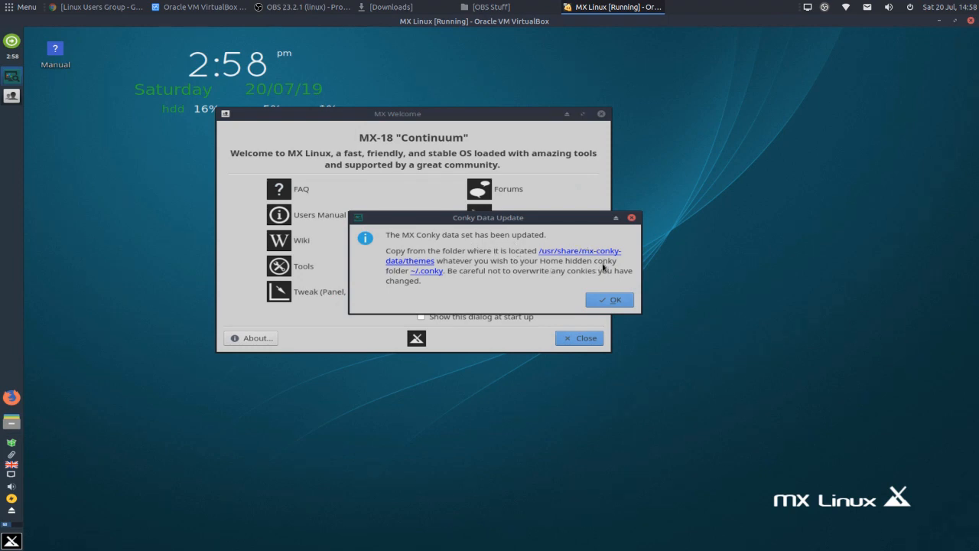
{"action": "left_click", "coordinate": [610, 299]}
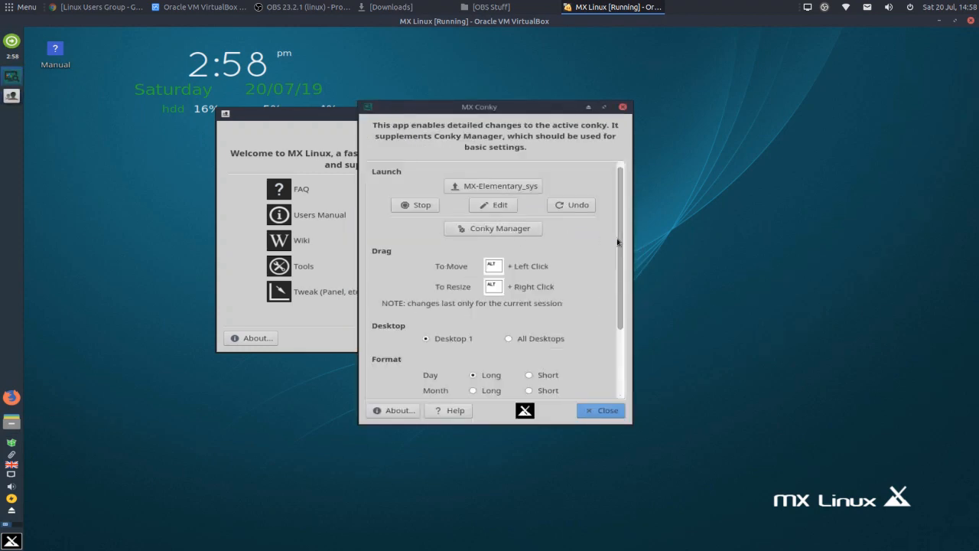
{"action": "scroll", "coordinate": [605, 320], "scroll_direction": "down", "scroll_amount": 3}
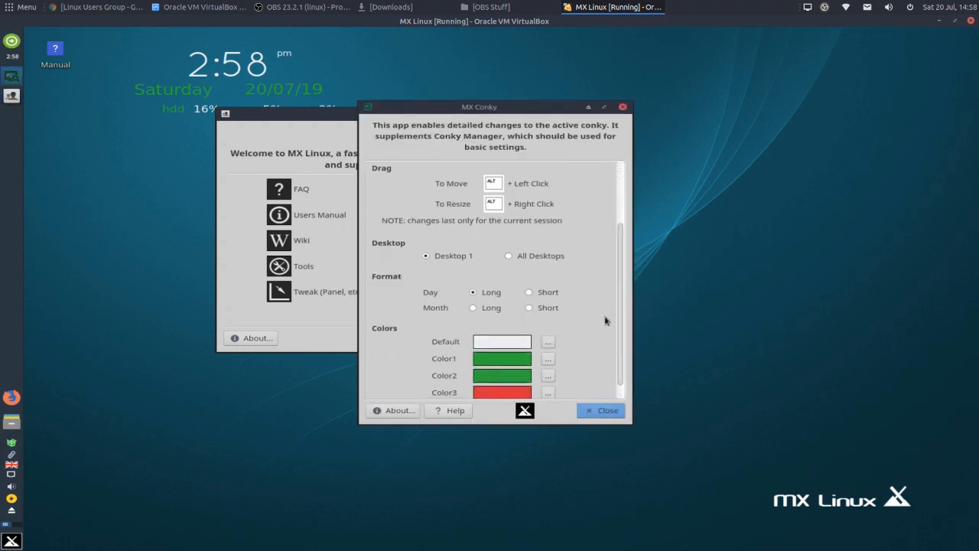
{"action": "left_click", "coordinate": [596, 412]}
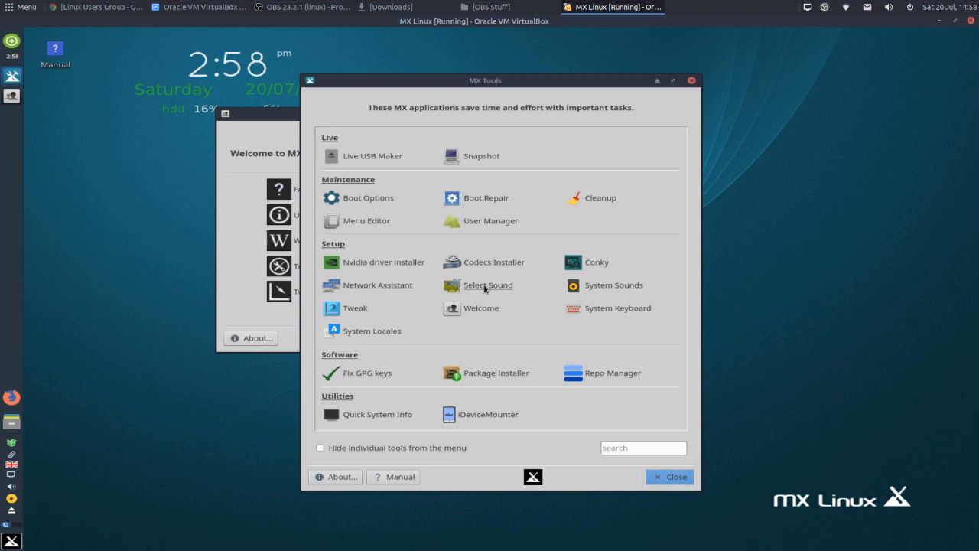
Open Tweak from MX Tools, dismiss the panel backup notice, and display the panel horizontally at the Top.
{"action": "left_click", "coordinate": [354, 309]}
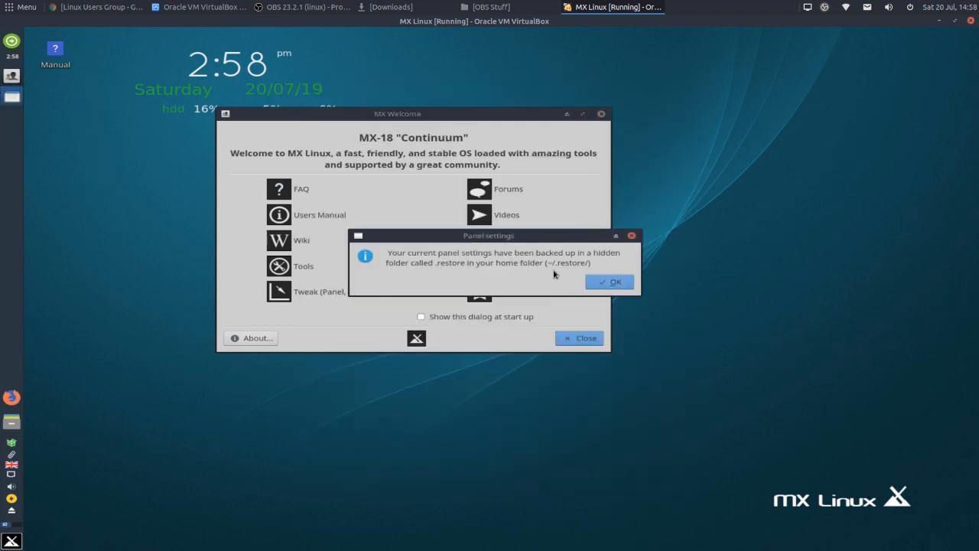
{"action": "left_click", "coordinate": [620, 281]}
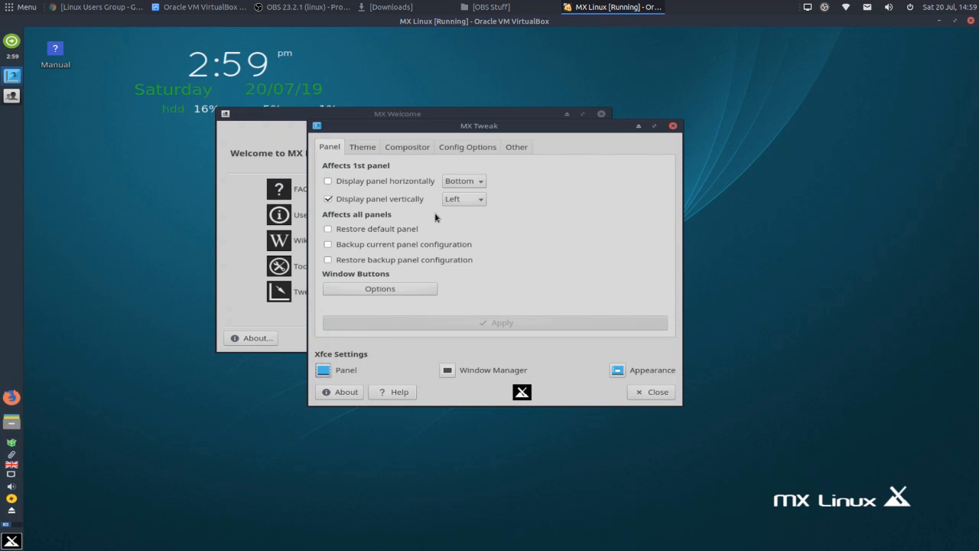
{"action": "left_click", "coordinate": [464, 200]}
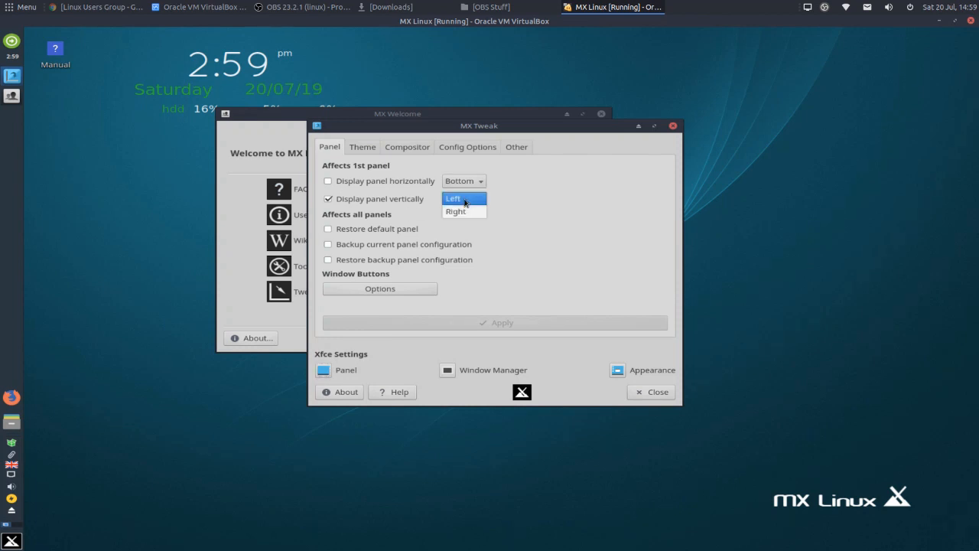
{"action": "left_click", "coordinate": [420, 211]}
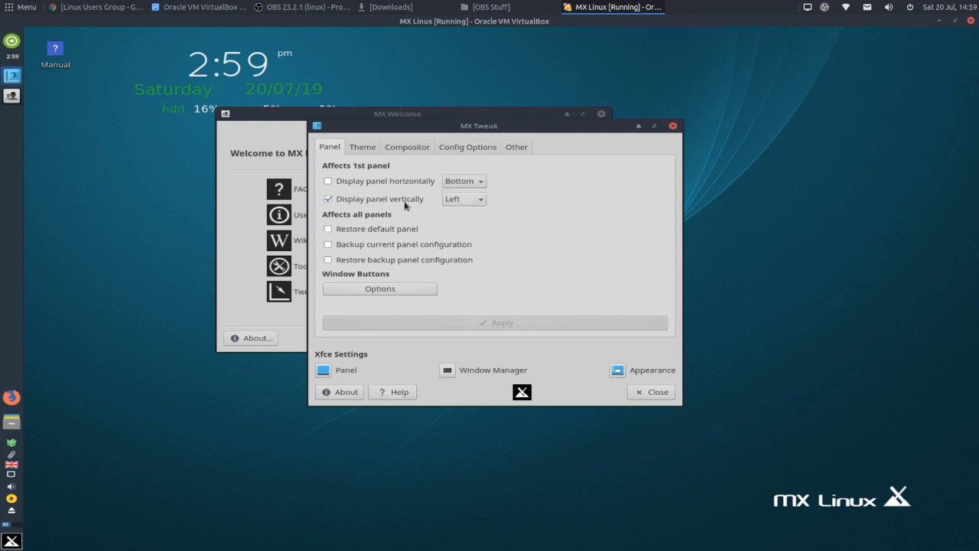
{"action": "left_click", "coordinate": [328, 181]}
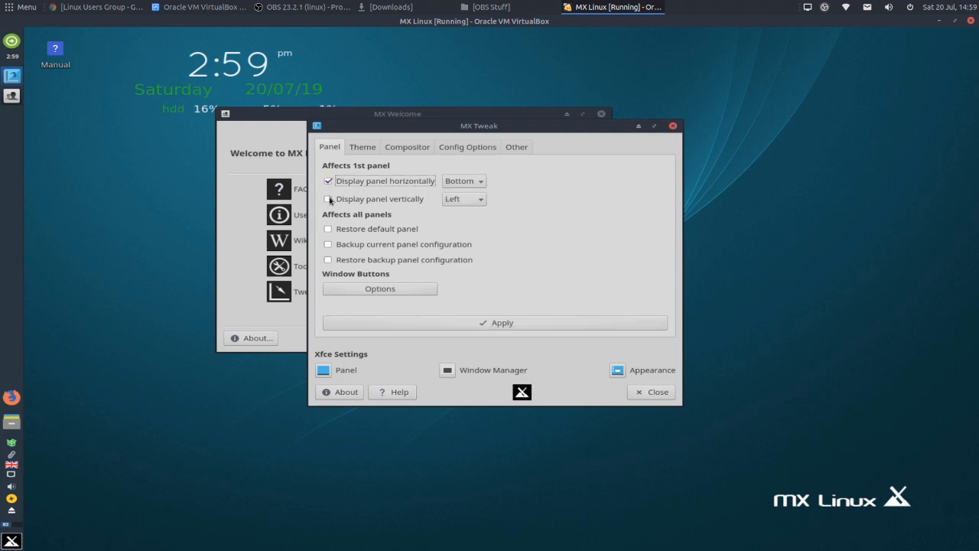
{"action": "left_click", "coordinate": [464, 181]}
{"action": "left_click", "coordinate": [458, 192]}
{"action": "left_click", "coordinate": [526, 325]}
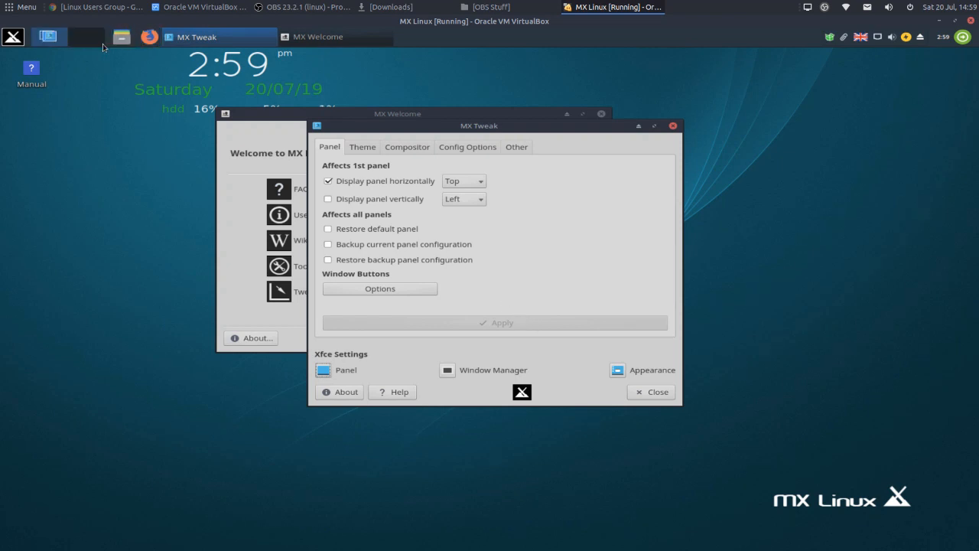
{"action": "left_click", "coordinate": [7, 42]}
{"action": "left_click", "coordinate": [7, 43]}
Apply the MX Dark theme set in MX Tweak.
{"action": "left_click", "coordinate": [365, 150]}
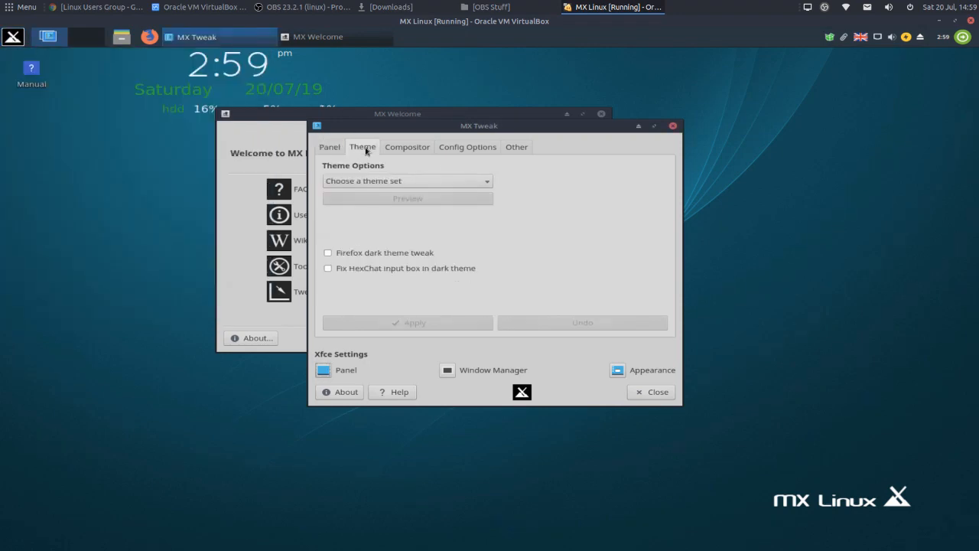
{"action": "left_click", "coordinate": [456, 183]}
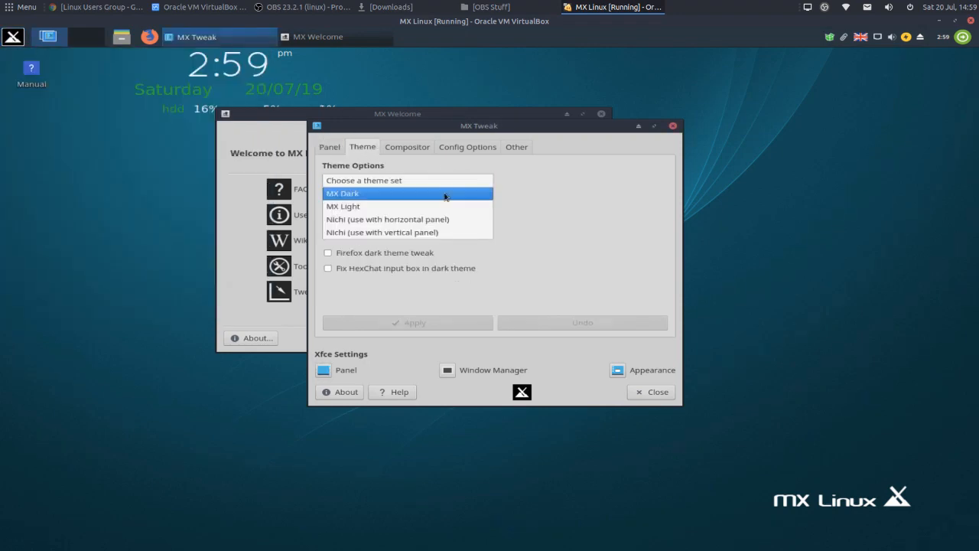
{"action": "left_click", "coordinate": [445, 195]}
{"action": "left_click", "coordinate": [468, 325]}
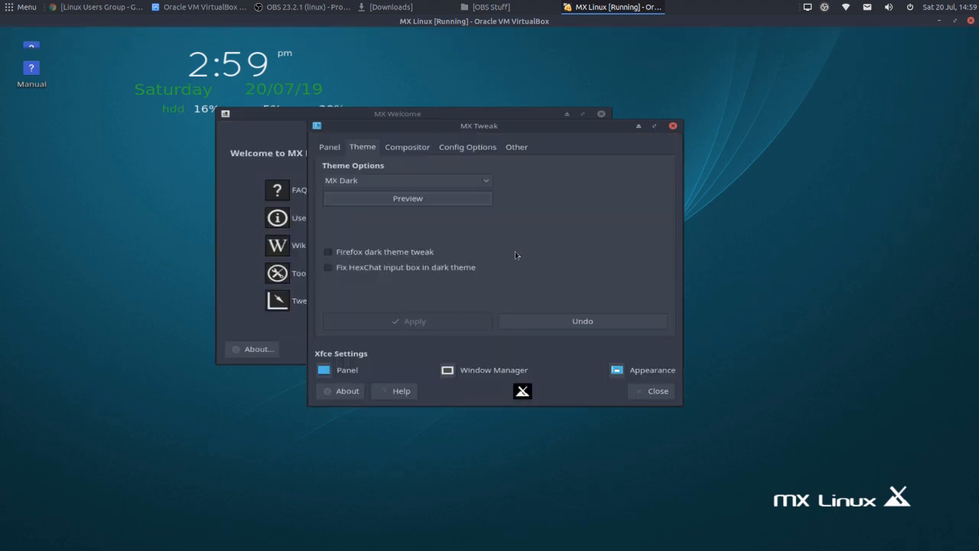
Set the compositor to Xfwm (Xfce) Compositor in MX Tweak and apply it.
{"action": "left_click", "coordinate": [419, 147]}
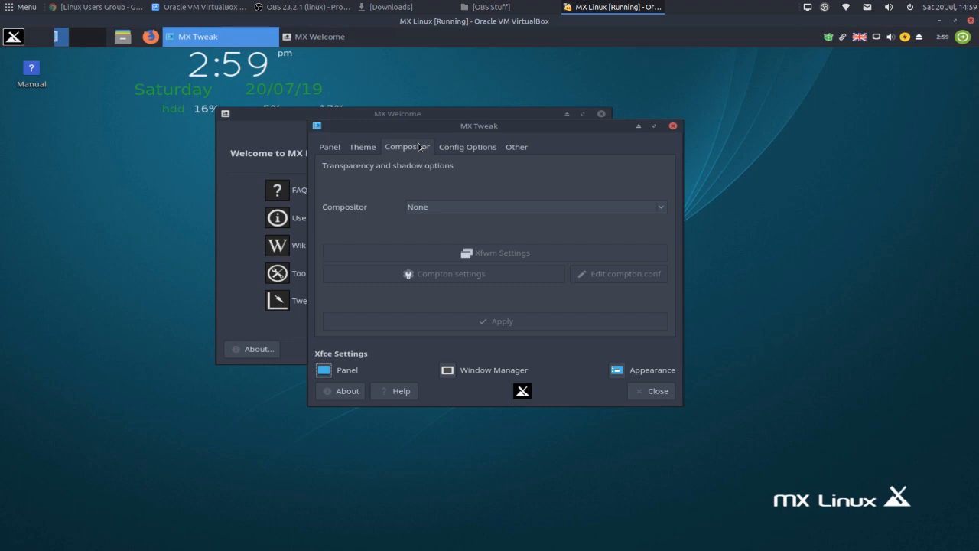
{"action": "left_click", "coordinate": [462, 207]}
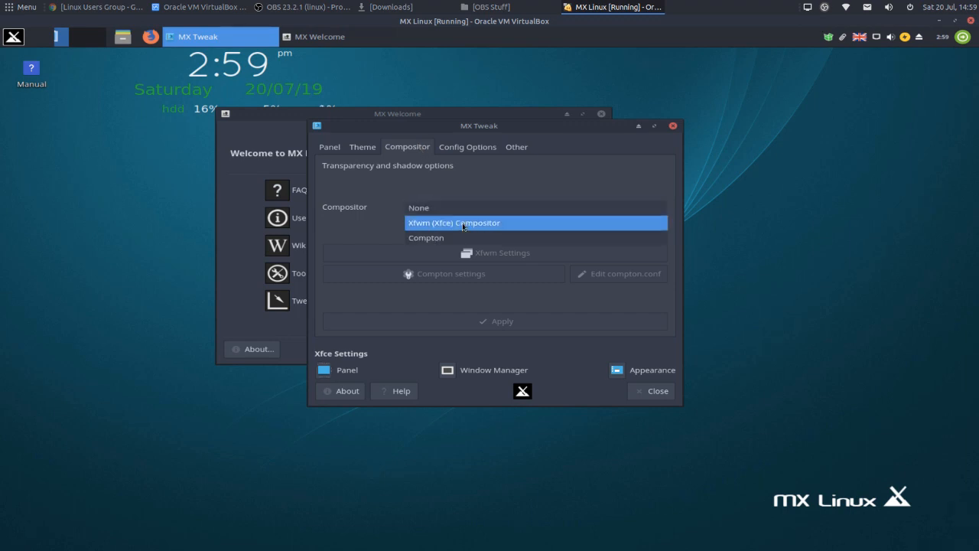
{"action": "left_click", "coordinate": [462, 224]}
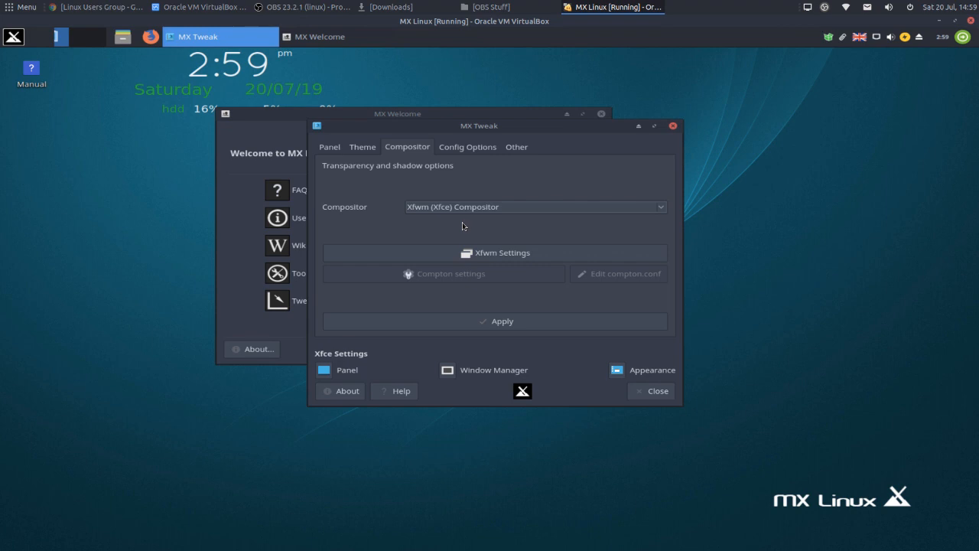
{"action": "left_click", "coordinate": [490, 322]}
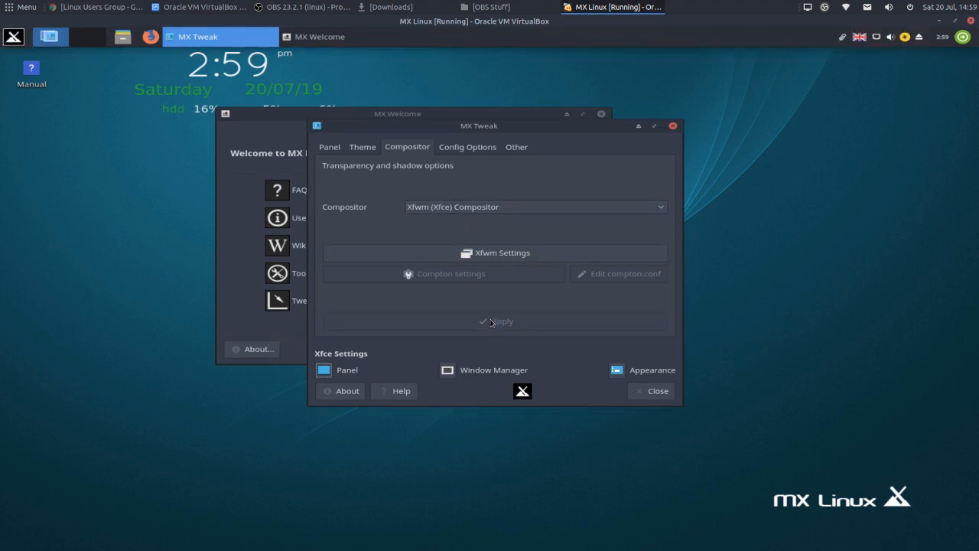
Review the Config Options and Other settings in MX Tweak, and close it.
{"action": "left_click", "coordinate": [465, 149]}
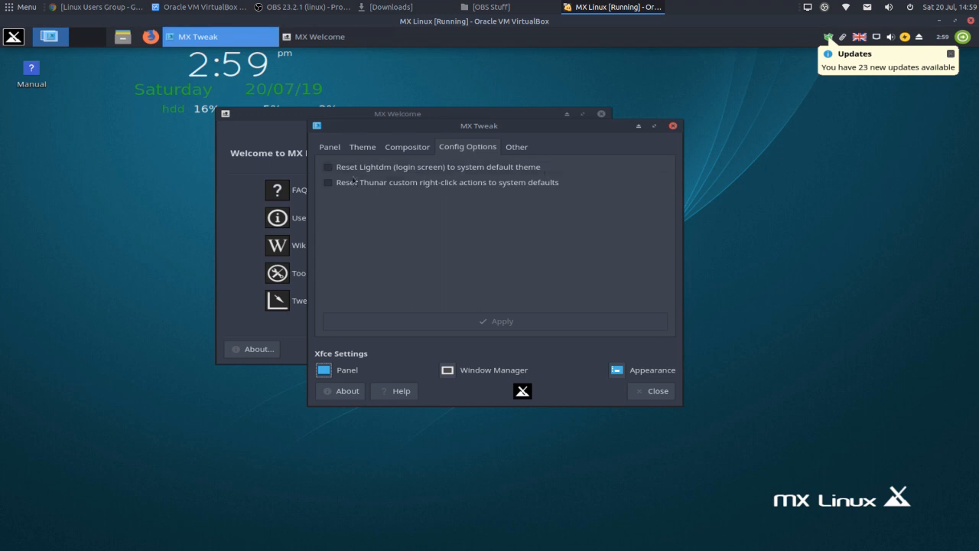
{"action": "left_click", "coordinate": [516, 148]}
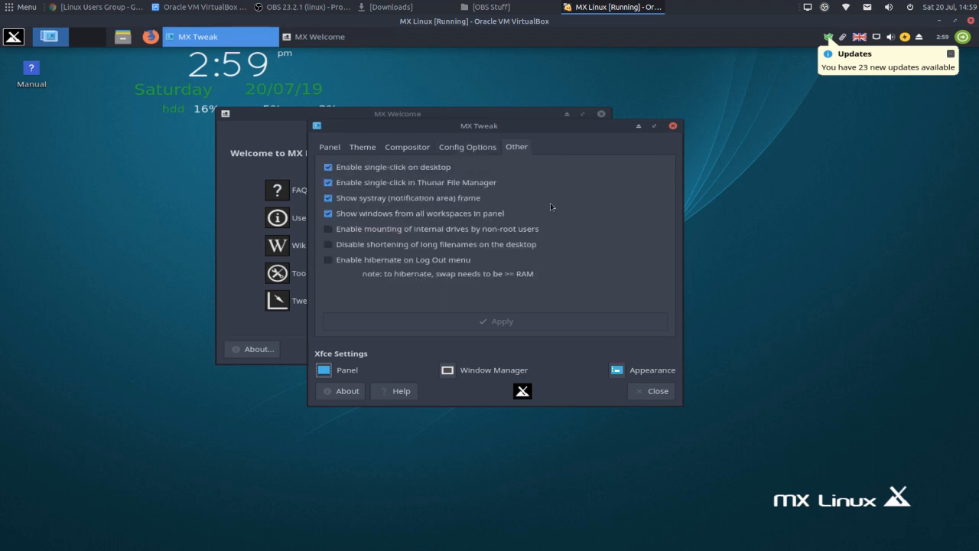
{"action": "left_click", "coordinate": [656, 391]}
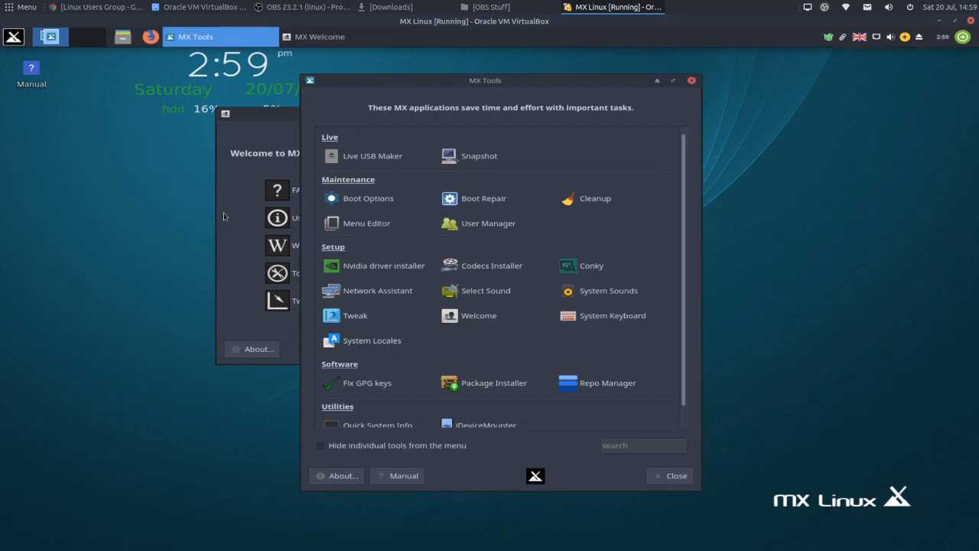
Open System Keyboard from MX Tools and authenticate with the administrative password.
{"action": "left_click", "coordinate": [616, 316]}
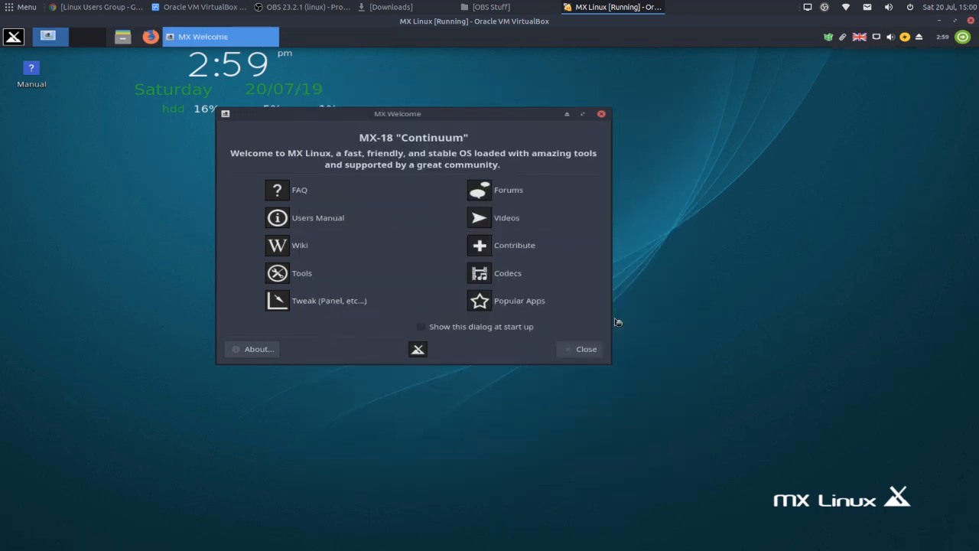
{"action": "type", "text": "••••••••"}
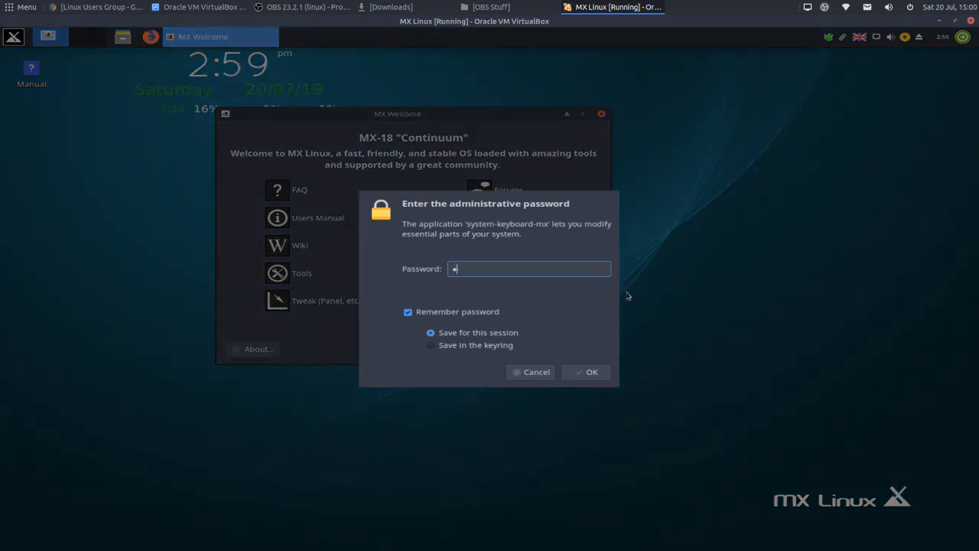
{"action": "key", "text": "Return"}
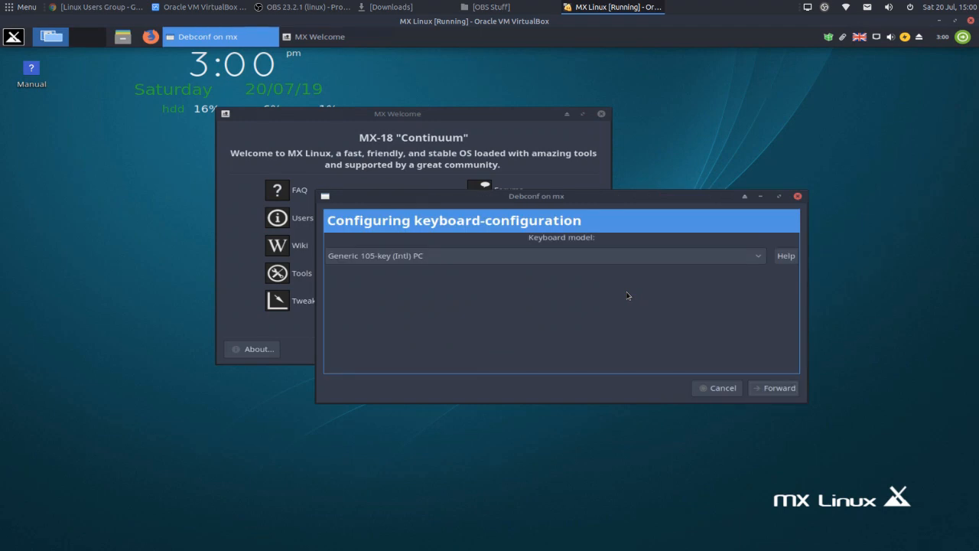
Review the keyboard model list, layout and mode-toggling options, cancel the keyboard configuration, and close its output window.
{"action": "left_click", "coordinate": [757, 255]}
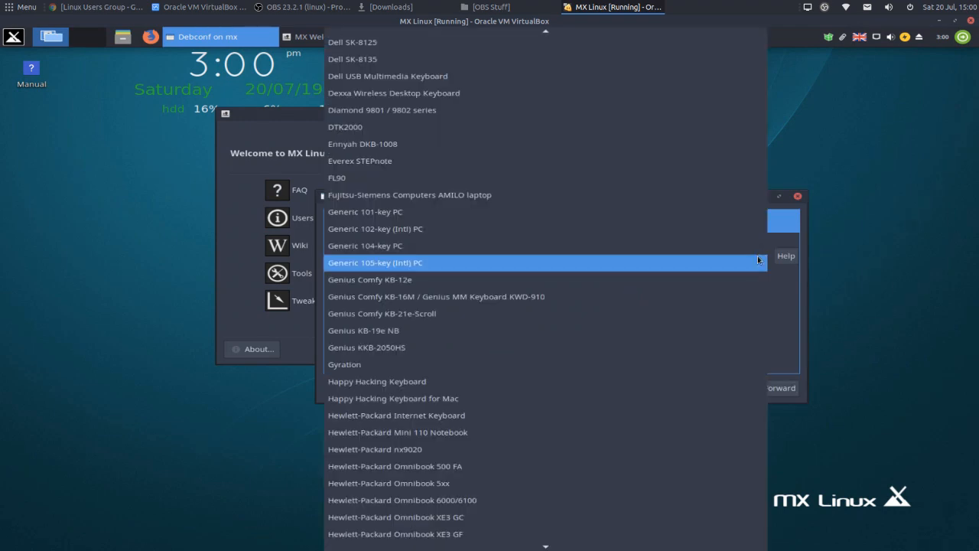
{"action": "left_click", "coordinate": [664, 267]}
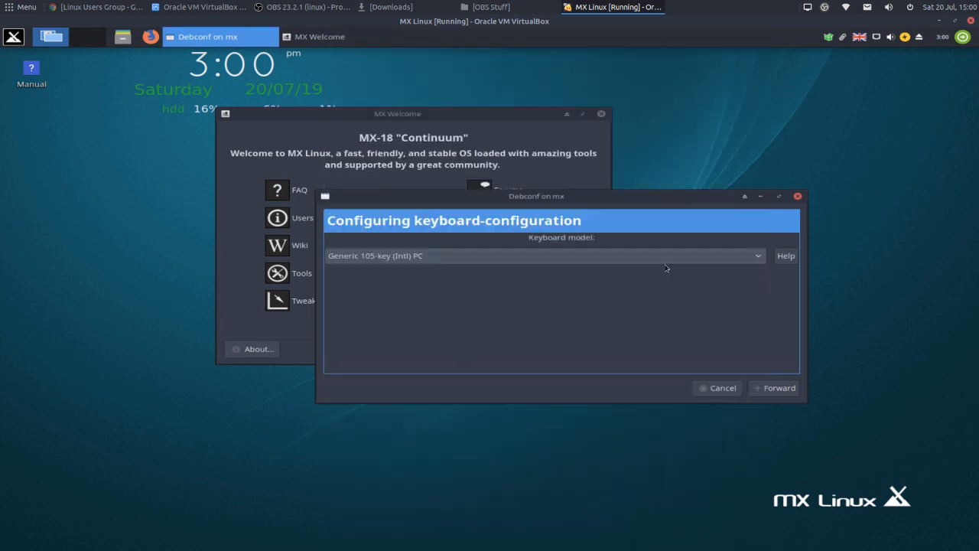
{"action": "left_click", "coordinate": [767, 389]}
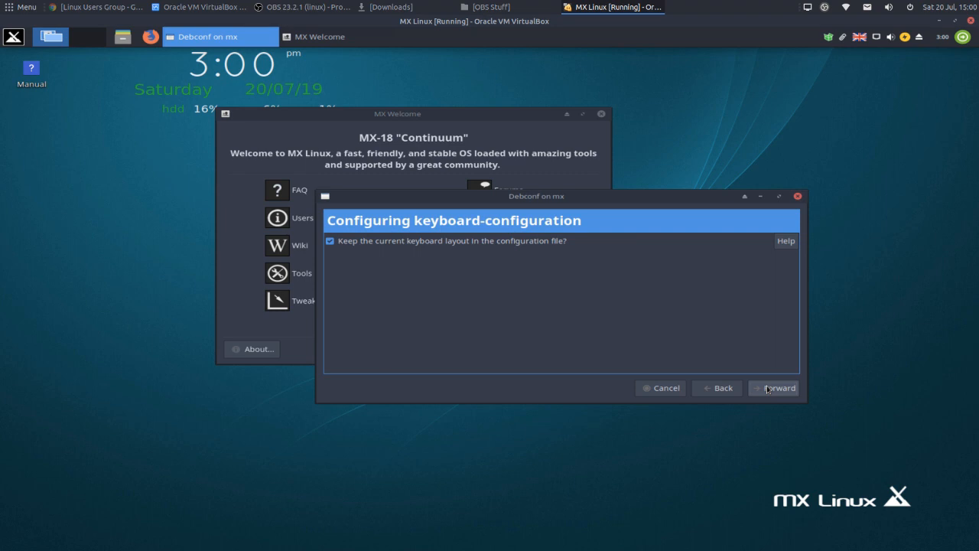
{"action": "left_click", "coordinate": [769, 390]}
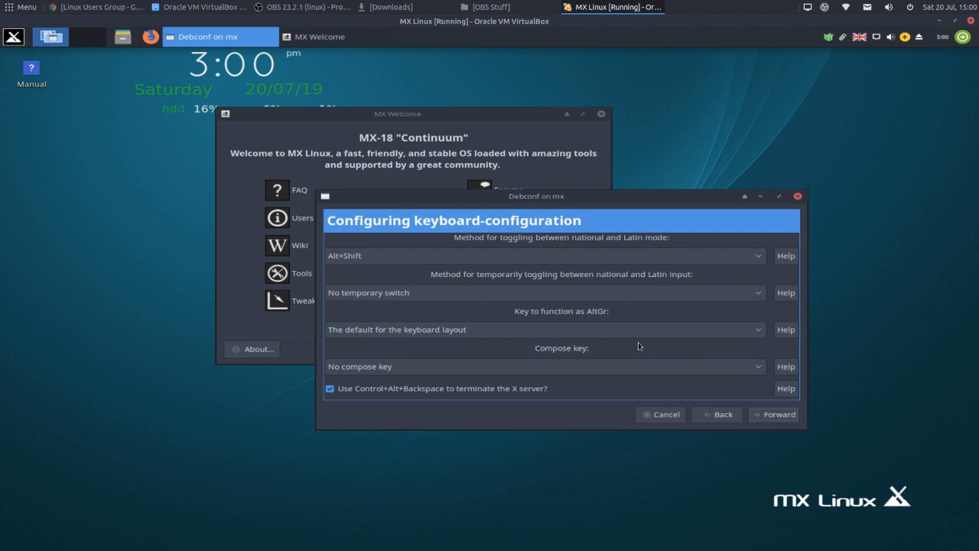
{"action": "left_click", "coordinate": [662, 416]}
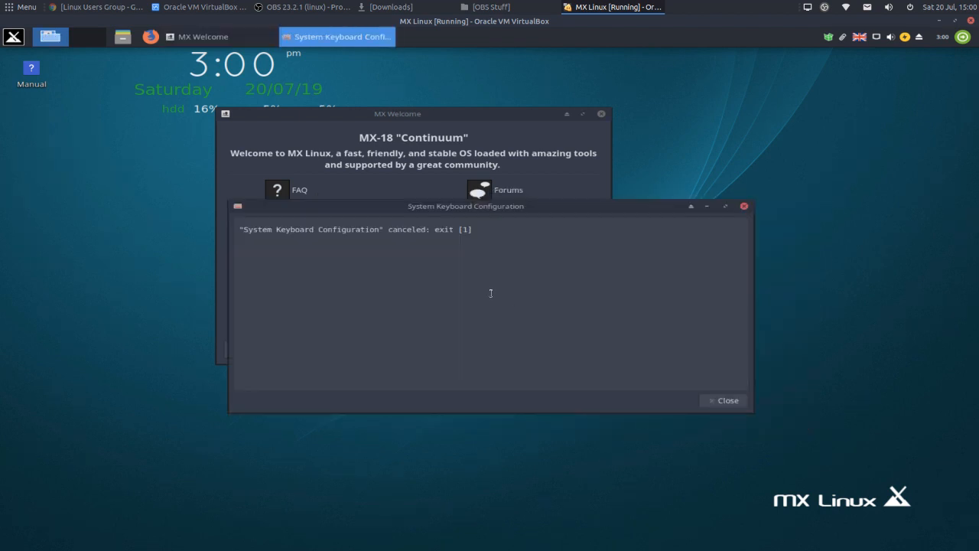
{"action": "left_click", "coordinate": [727, 401]}
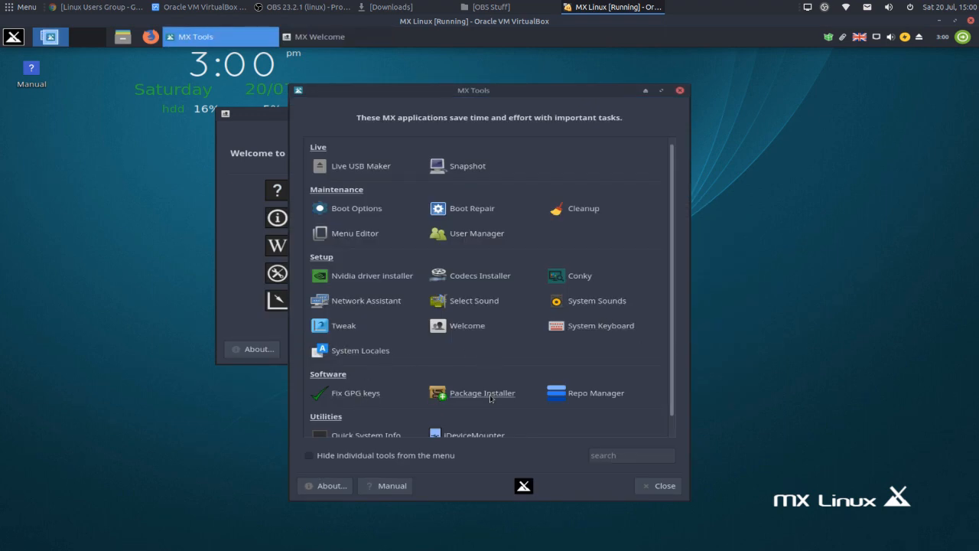
Open Repo Manager from MX Tools, review the MX repos, Debian repos and individual sources, and close it with its permissions notice.
{"action": "scroll", "coordinate": [673, 409], "scroll_direction": "down", "scroll_amount": 1}
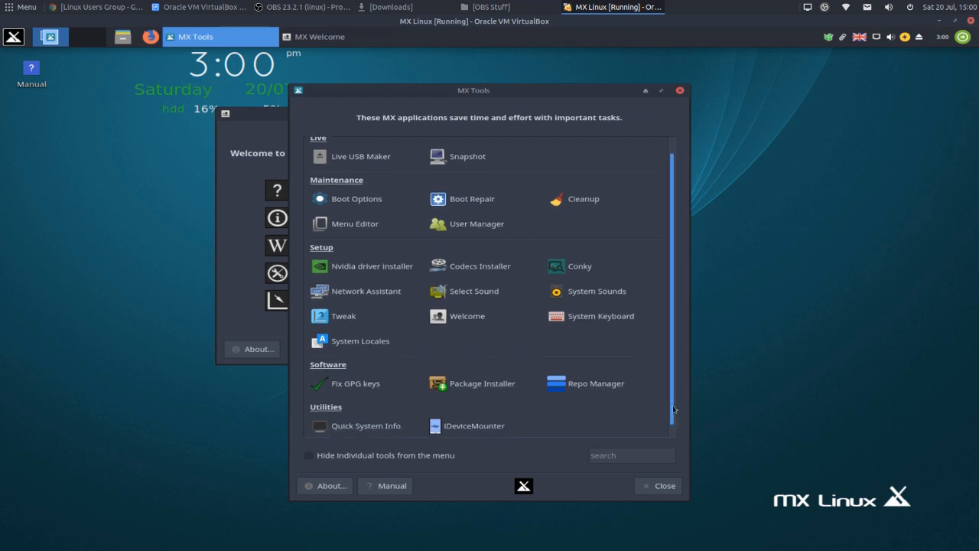
{"action": "left_click", "coordinate": [596, 378]}
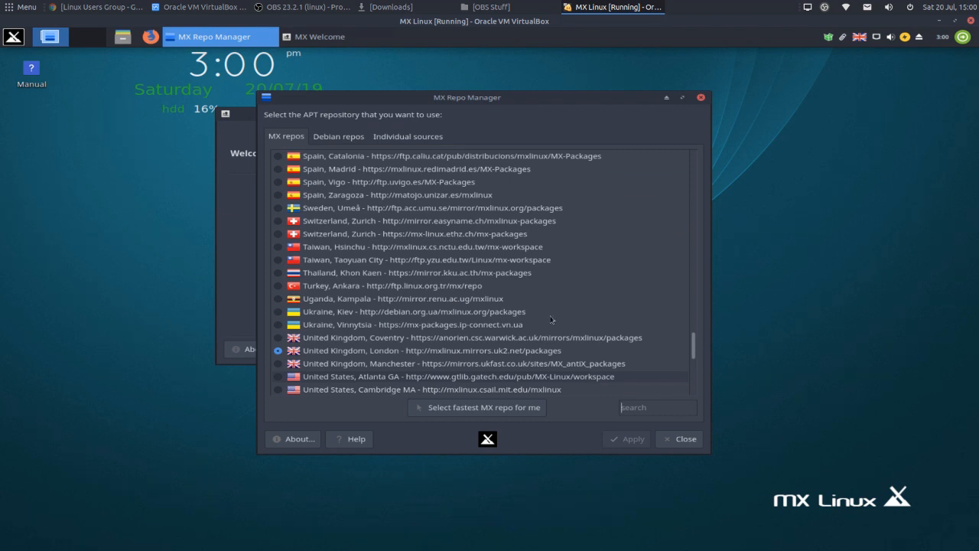
{"action": "left_click", "coordinate": [327, 137]}
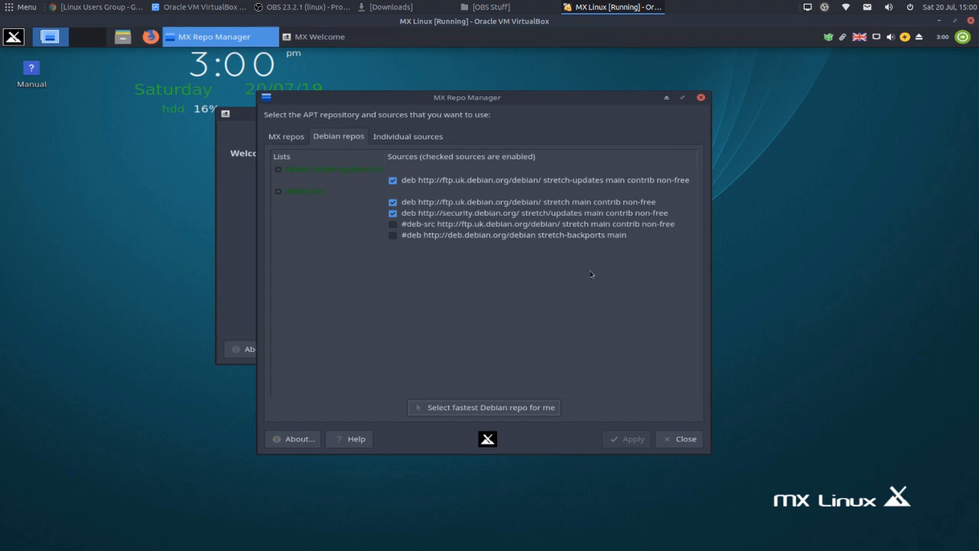
{"action": "left_click", "coordinate": [406, 137]}
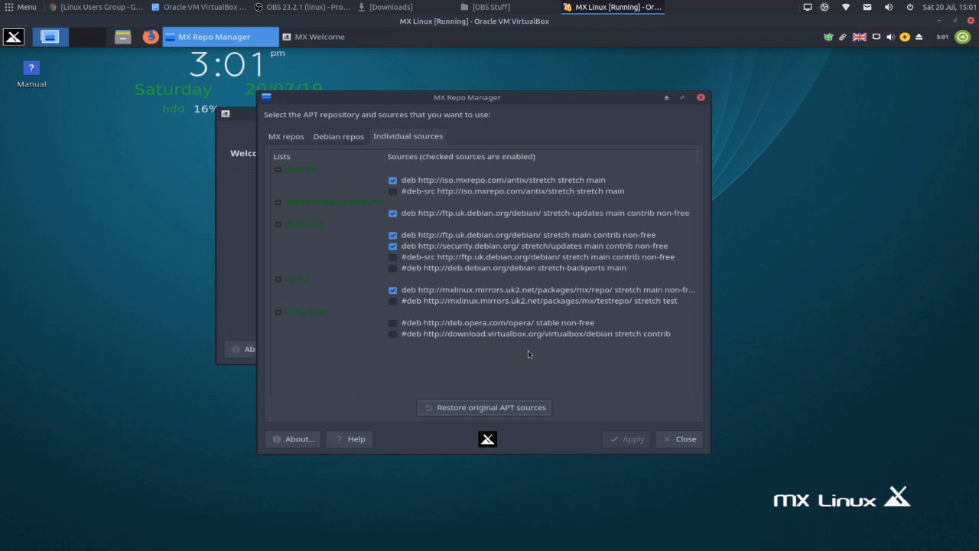
{"action": "left_click", "coordinate": [679, 439]}
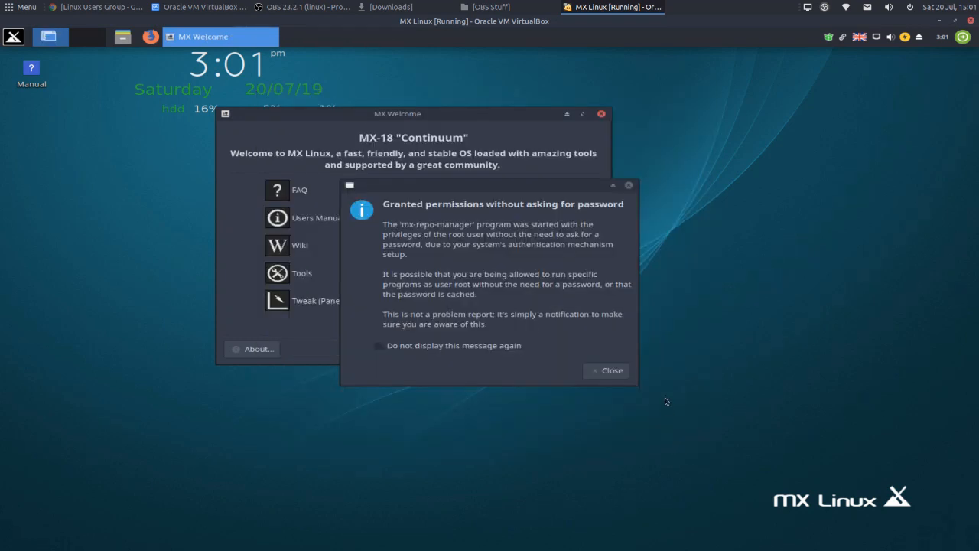
{"action": "left_click", "coordinate": [615, 371]}
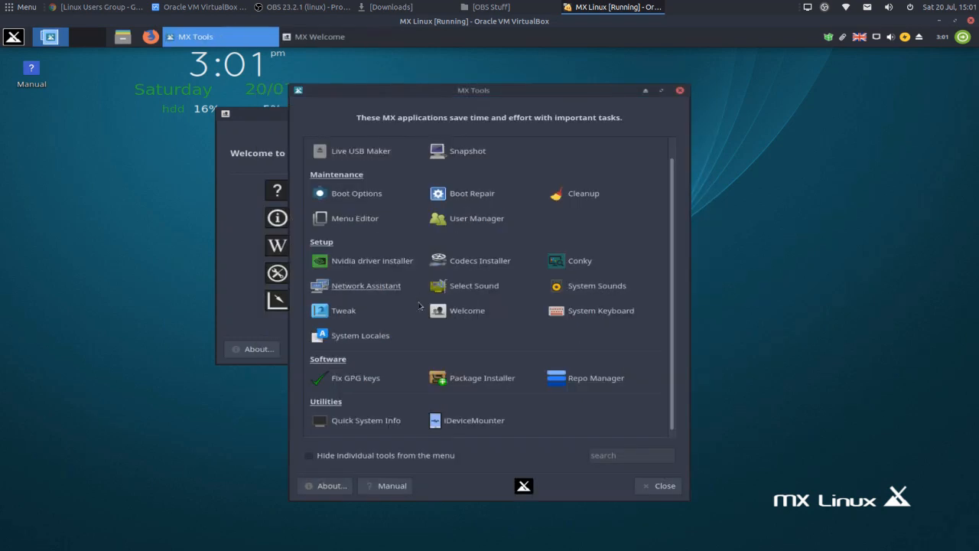
Run Quick System Info from MX Tools, reposition the terminal window, and examine the system report from its beginning.
{"action": "left_click", "coordinate": [365, 421]}
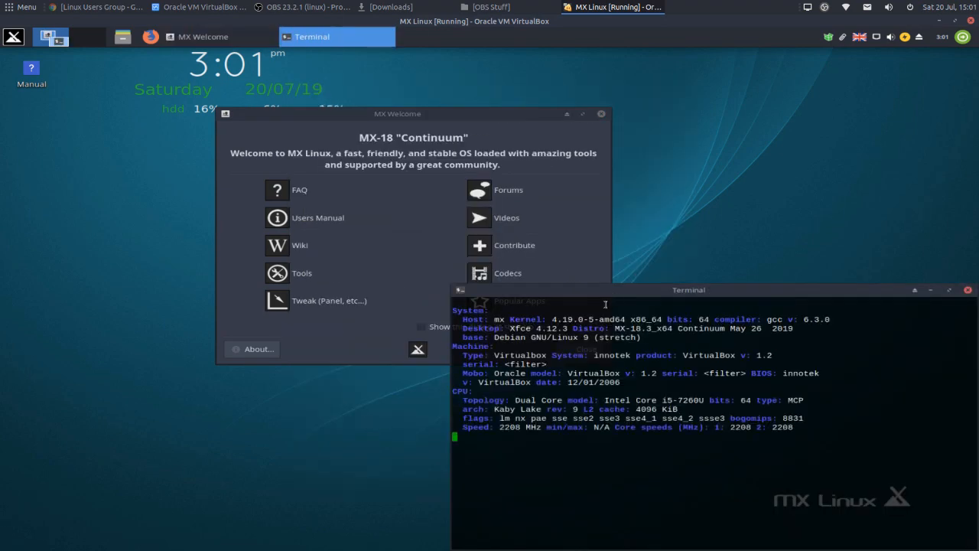
{"action": "left_click_drag", "start_coordinate": [593, 289], "coordinate": [376, 138]}
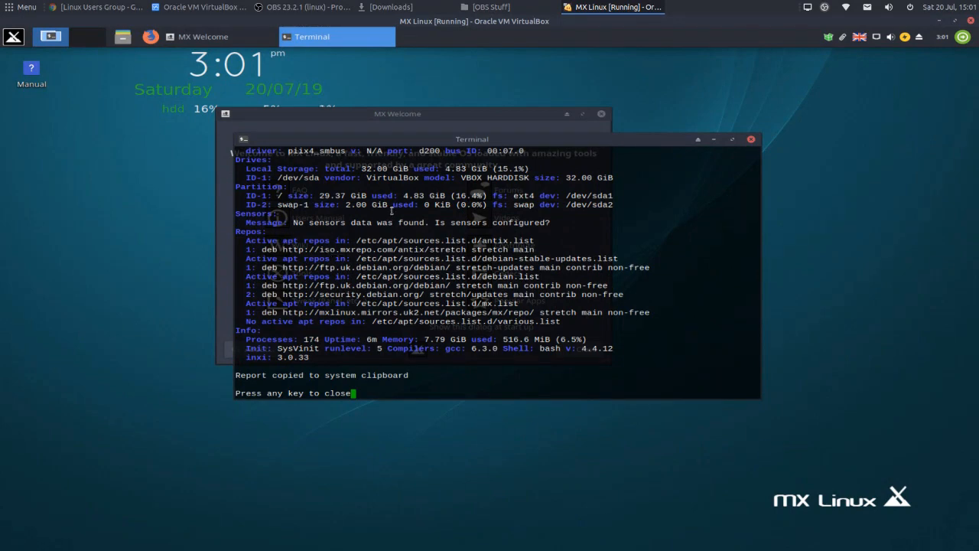
{"action": "scroll", "coordinate": [403, 214], "scroll_direction": "up", "scroll_amount": 9}
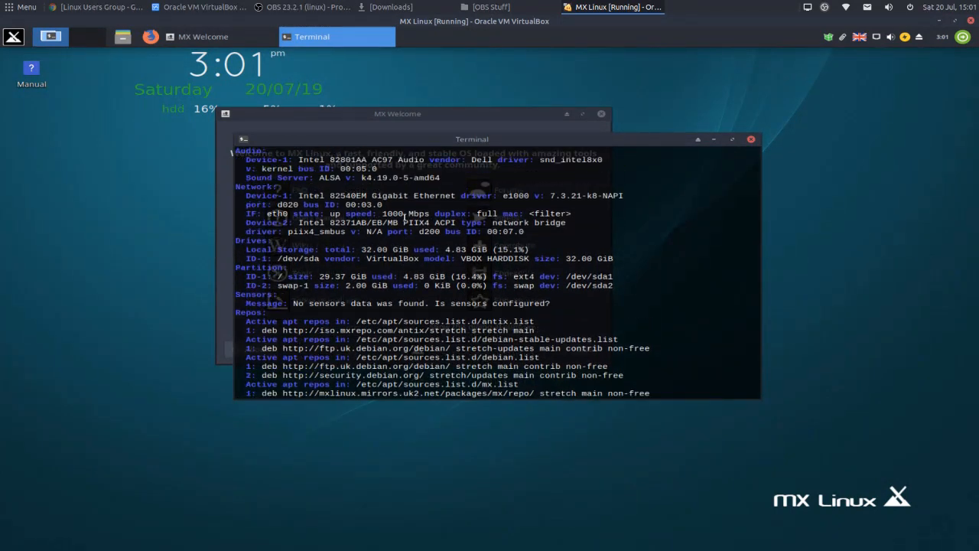
{"action": "scroll", "coordinate": [403, 217], "scroll_direction": "up", "scroll_amount": 1}
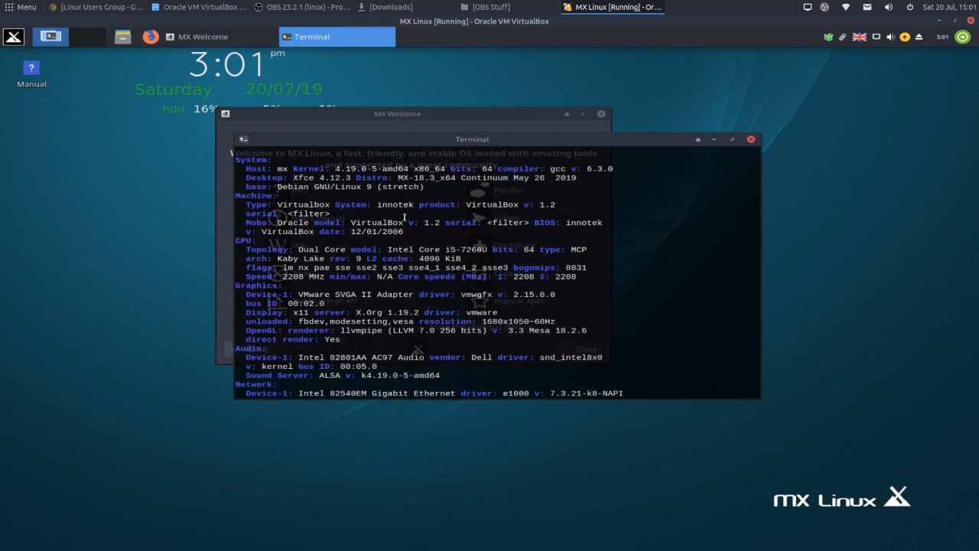
Read the remaining drive, partition, repository and memory details in the Quick System Info report, and close the terminal.
{"action": "scroll", "coordinate": [403, 217], "scroll_direction": "down", "scroll_amount": 10}
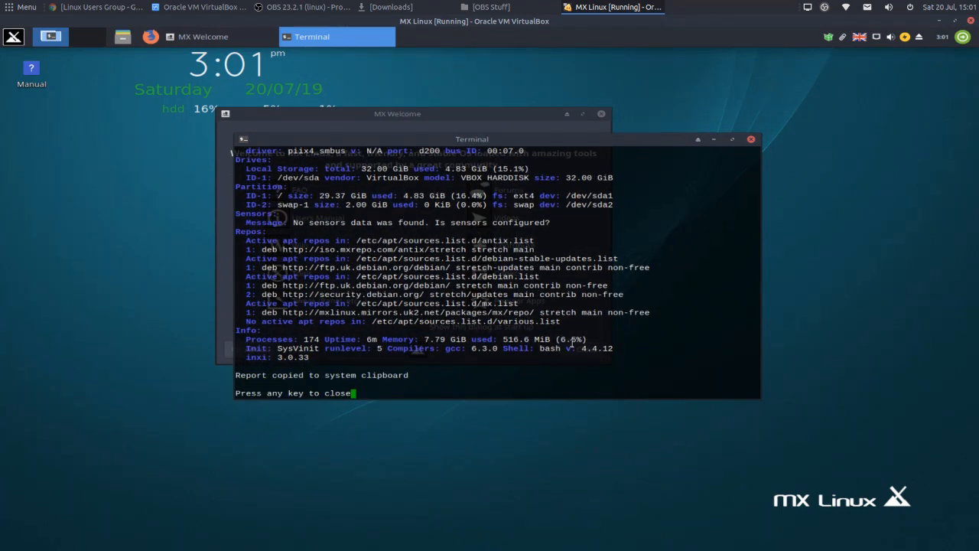
{"action": "key", "text": "Return"}
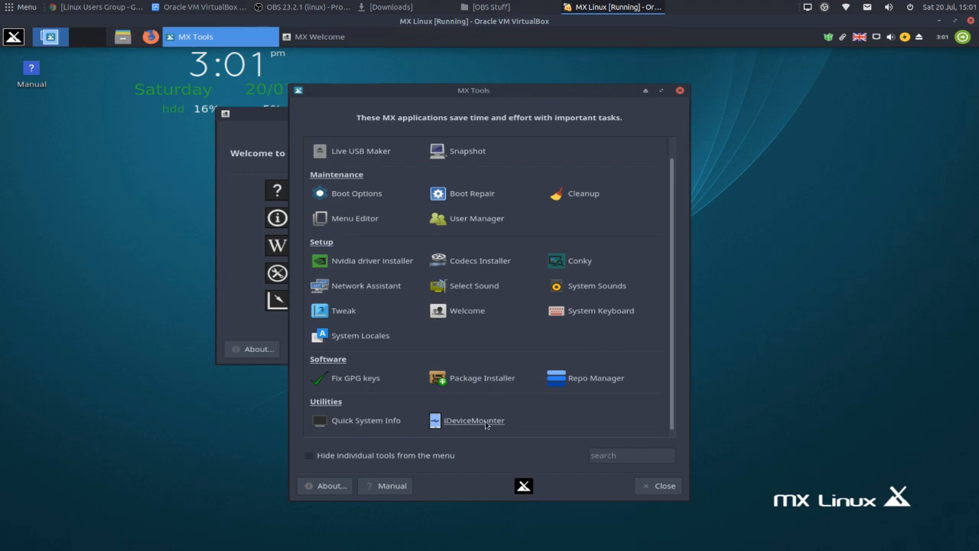
Open iDeviceMounter from MX Tools to view its mount options, and close it along with MX Tools.
{"action": "left_click", "coordinate": [474, 419]}
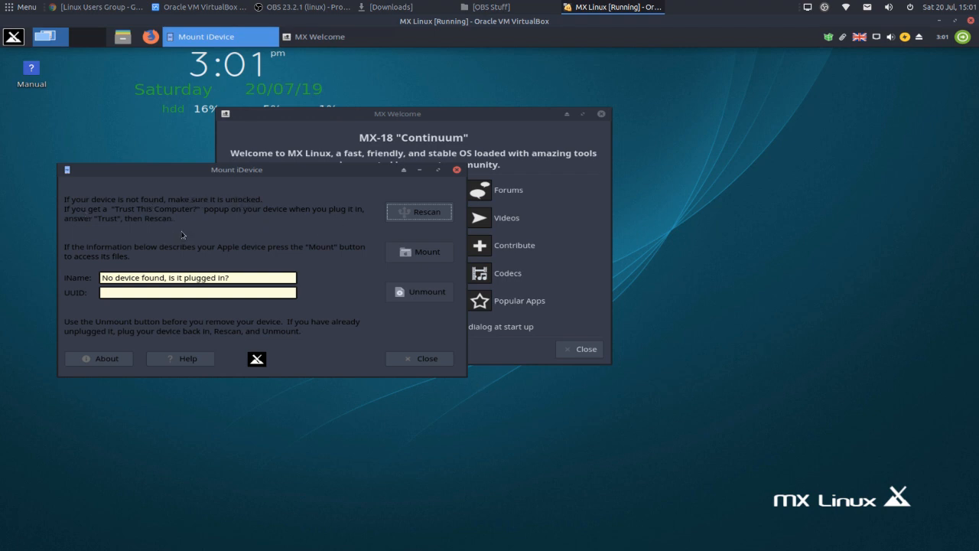
{"action": "left_click", "coordinate": [422, 356]}
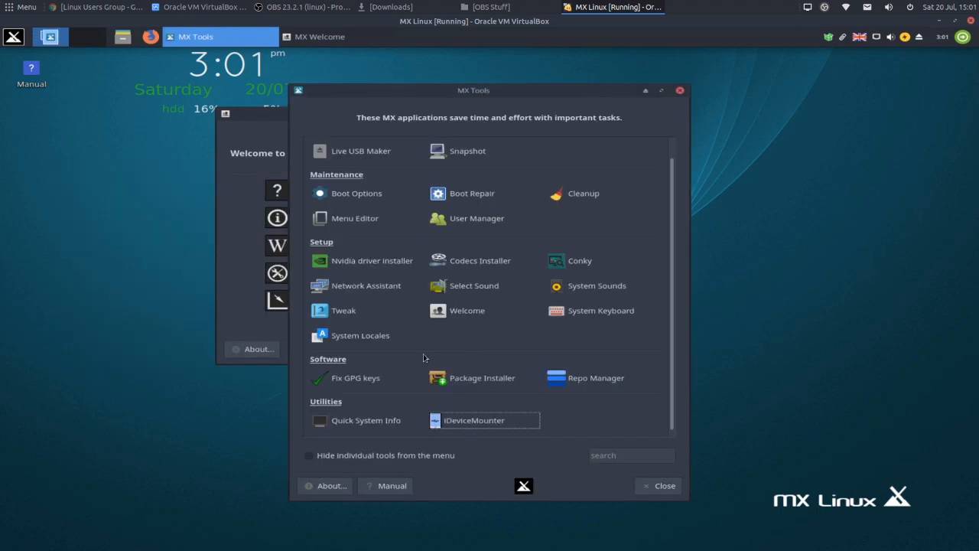
{"action": "left_click", "coordinate": [651, 488]}
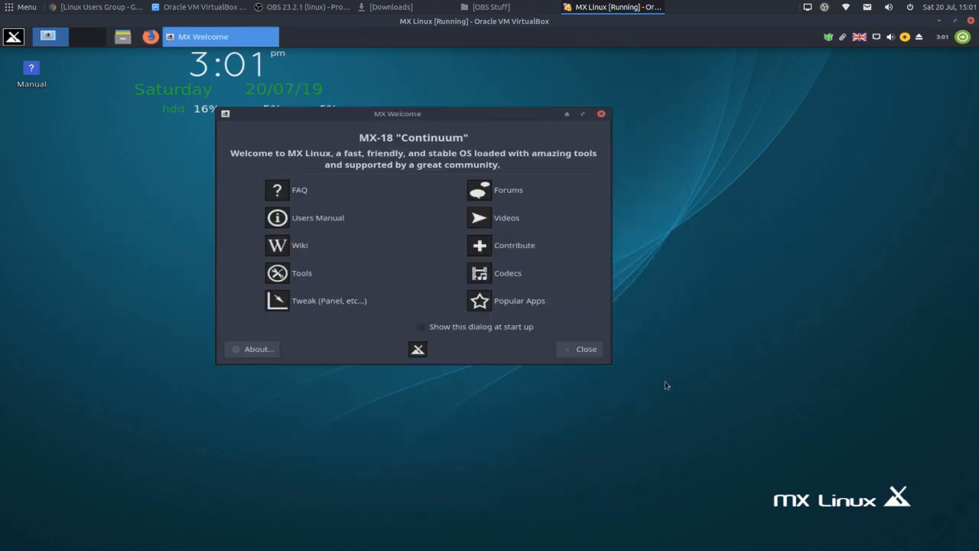
Open the Codecs installer from MX Welcome, read its legal notice, cancel it, and dismiss the permissions notice.
{"action": "left_click", "coordinate": [503, 280]}
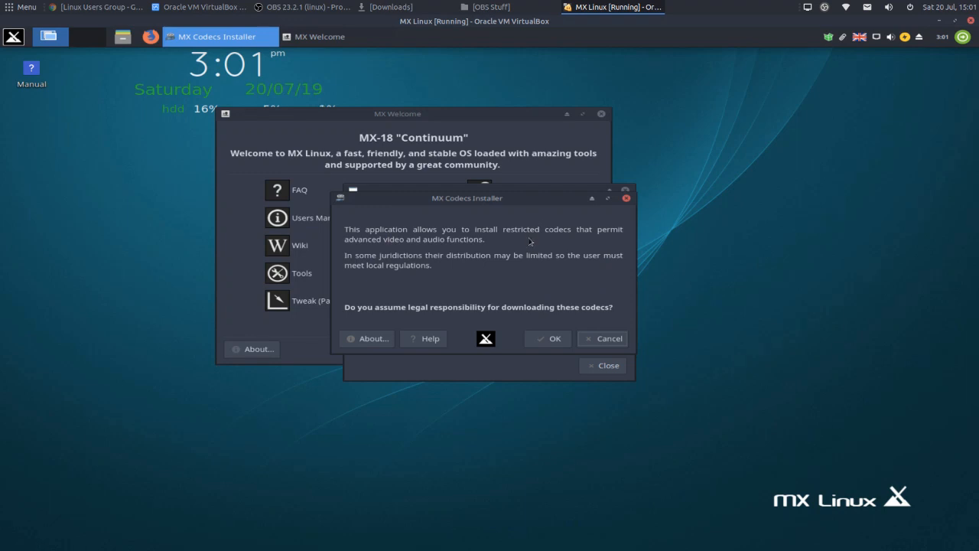
{"action": "left_click", "coordinate": [612, 339]}
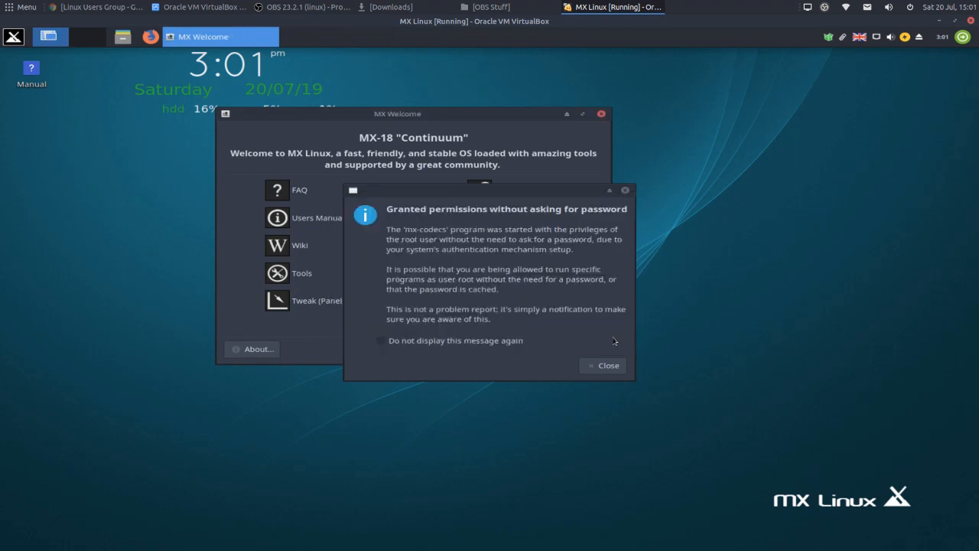
{"action": "left_click", "coordinate": [599, 367]}
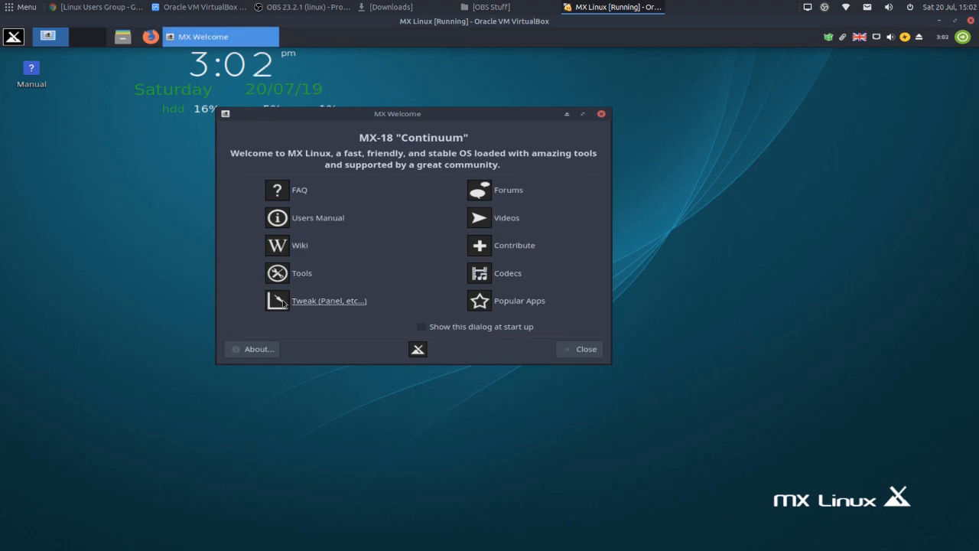
Open Popular Apps from MX Welcome and look through the application categories in MX Package Installer.
{"action": "left_click", "coordinate": [507, 301]}
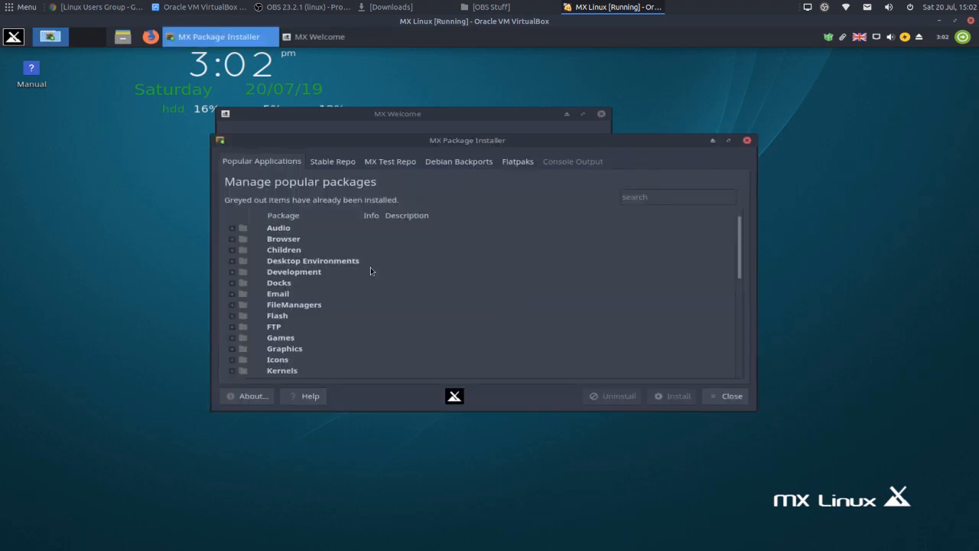
{"action": "scroll", "coordinate": [314, 269], "scroll_direction": "down", "scroll_amount": 1}
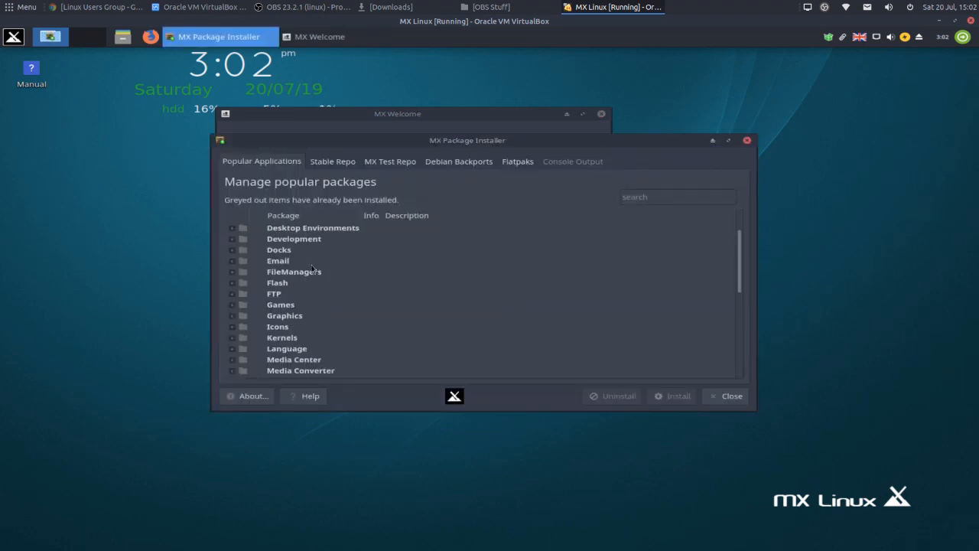
{"action": "scroll", "coordinate": [312, 268], "scroll_direction": "up", "scroll_amount": 1}
{"action": "scroll", "coordinate": [313, 268], "scroll_direction": "down", "scroll_amount": 3}
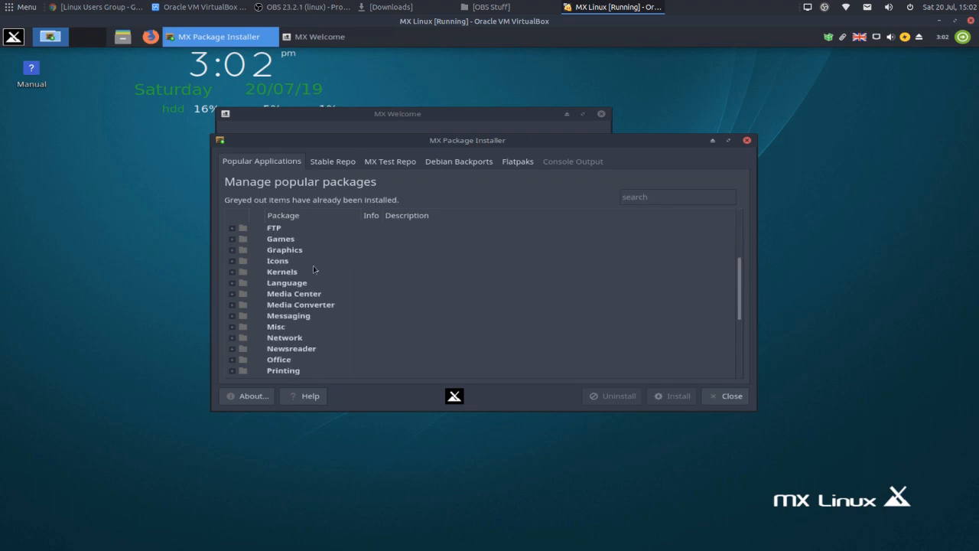
{"action": "scroll", "coordinate": [314, 269], "scroll_direction": "up", "scroll_amount": 3}
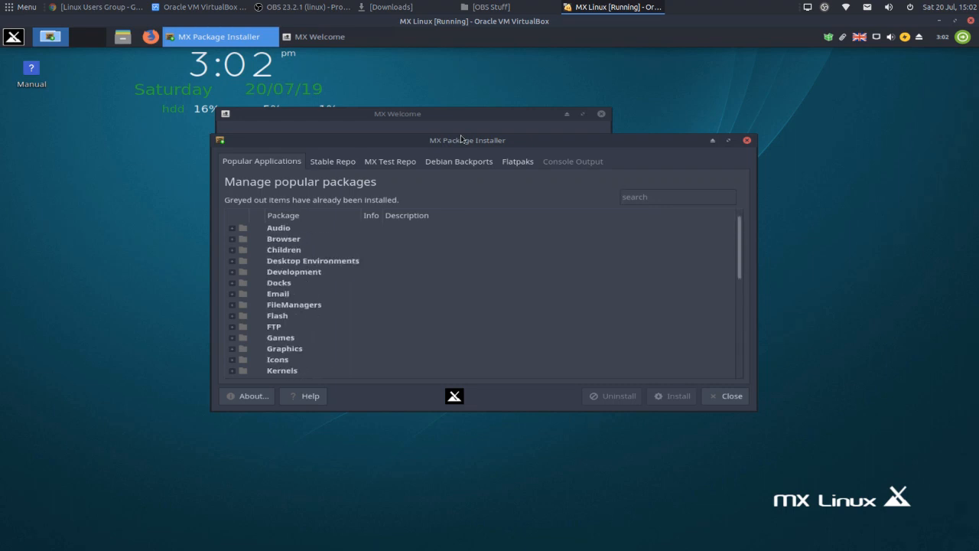
Review the Stable Repo, MX Test Repo and Debian Backports package lists, dismissing their warnings, and close MX Package Installer.
{"action": "left_click", "coordinate": [346, 162]}
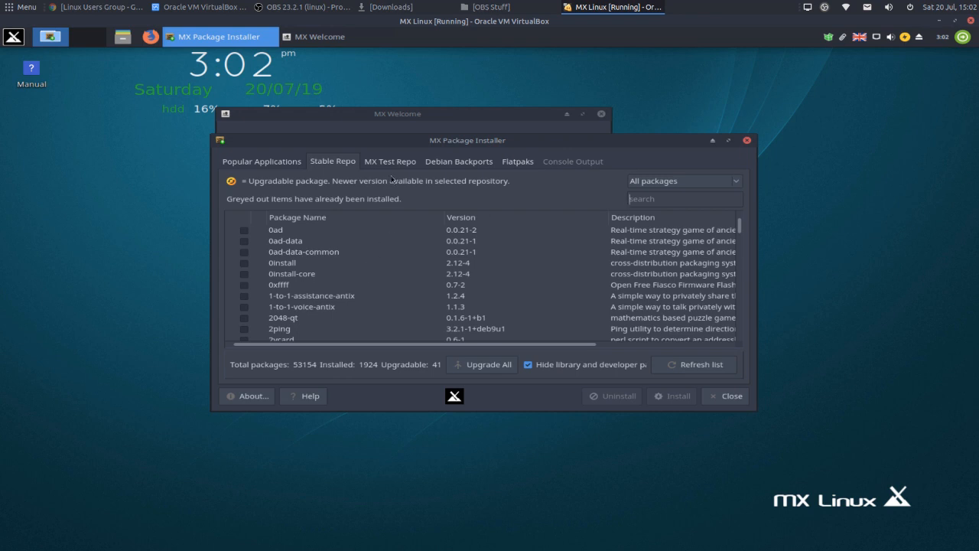
{"action": "left_click", "coordinate": [390, 162]}
{"action": "left_click", "coordinate": [607, 326]}
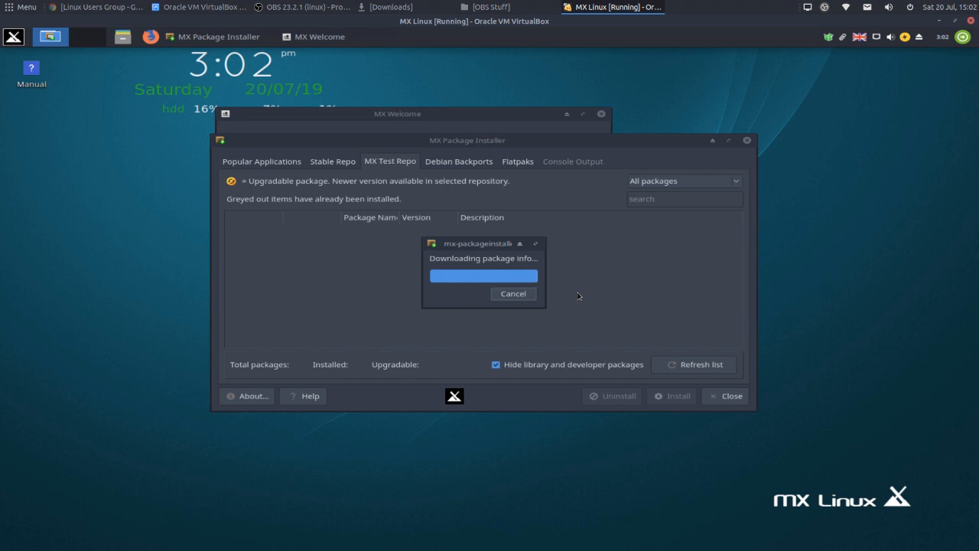
{"action": "left_click", "coordinate": [459, 169]}
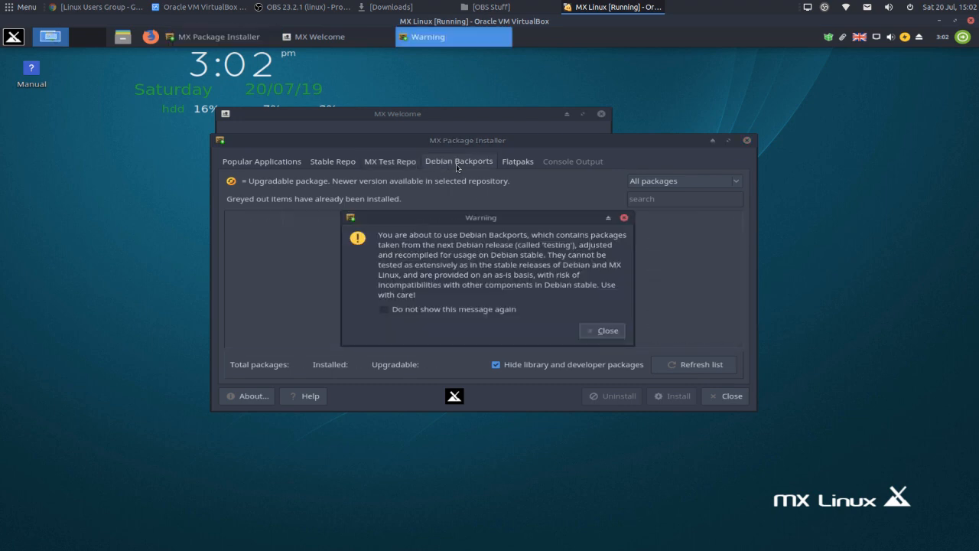
{"action": "left_click", "coordinate": [597, 333]}
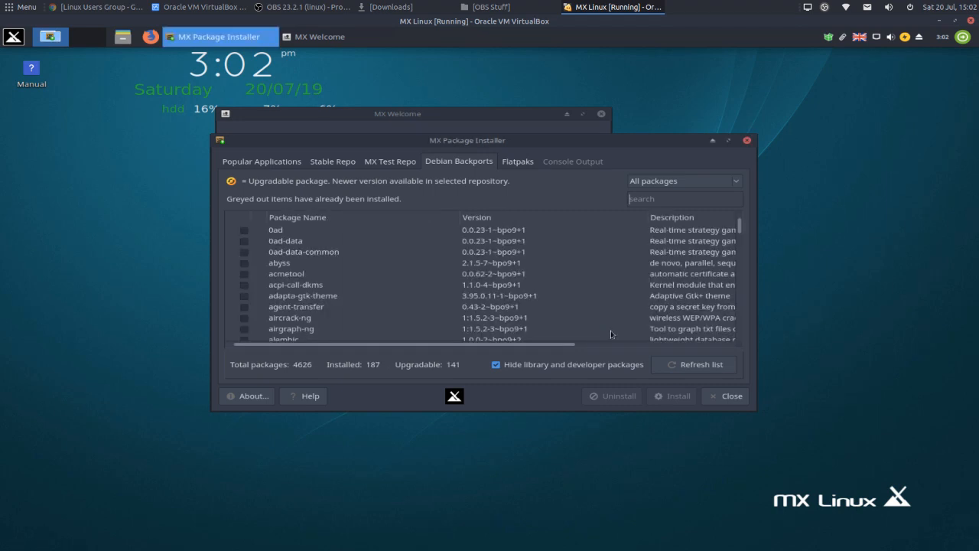
{"action": "left_click", "coordinate": [727, 397]}
{"action": "key", "text": "Return"}
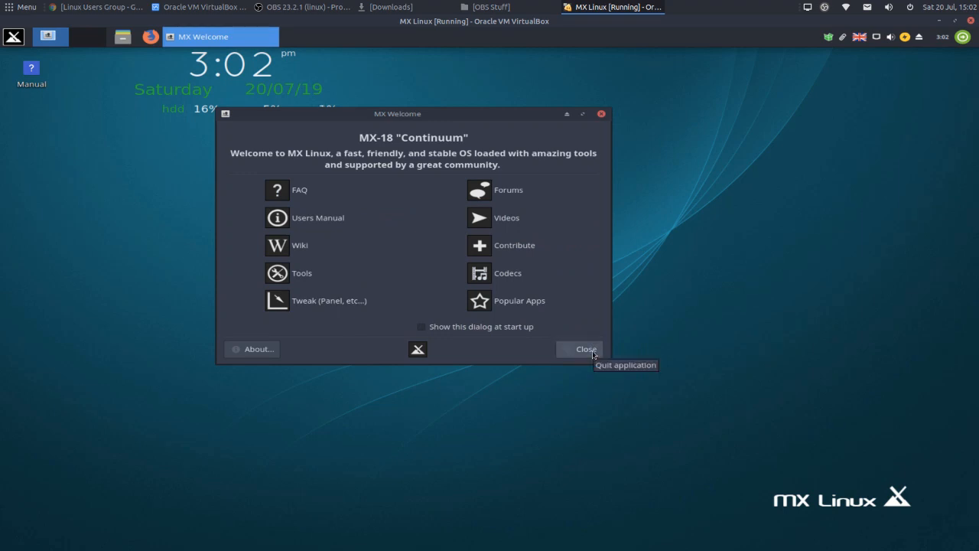
Switch MX Welcome's show-at-start-up option on and back off, and close MX Welcome.
{"action": "left_click", "coordinate": [422, 327]}
{"action": "left_click", "coordinate": [422, 327]}
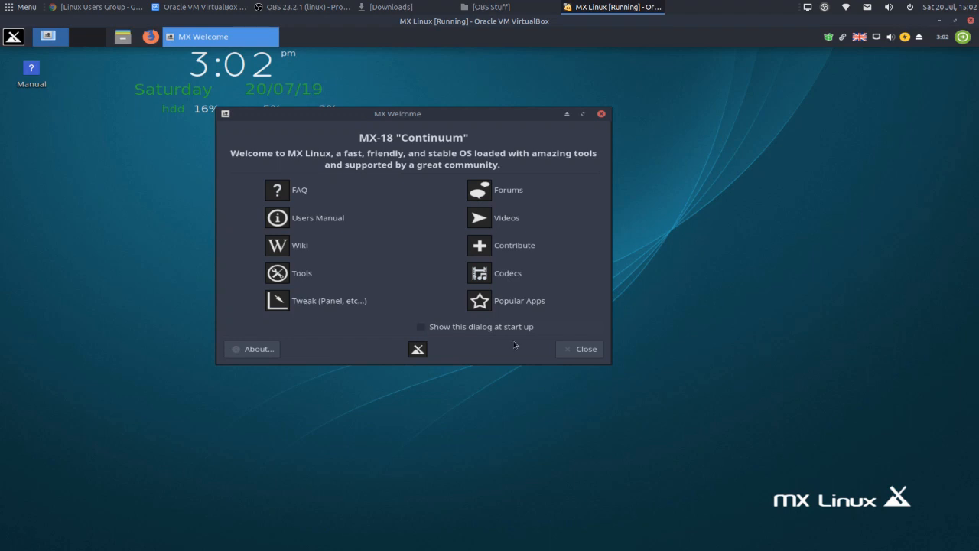
{"action": "left_click", "coordinate": [585, 349]}
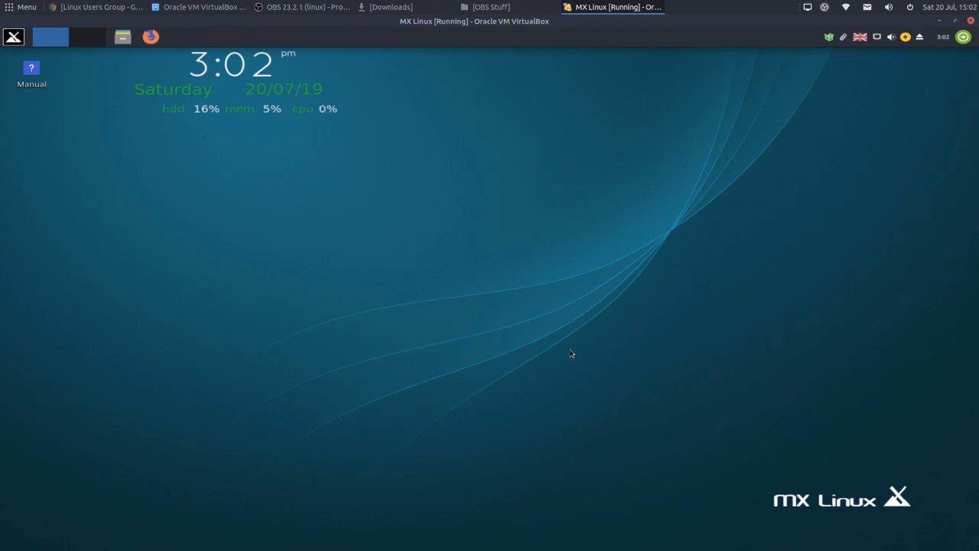
Open the Whisker Menu properties, review the Appearance, Behaviour, Commands and Search Actions settings, and close them unchanged.
{"action": "left_click", "coordinate": [15, 39]}
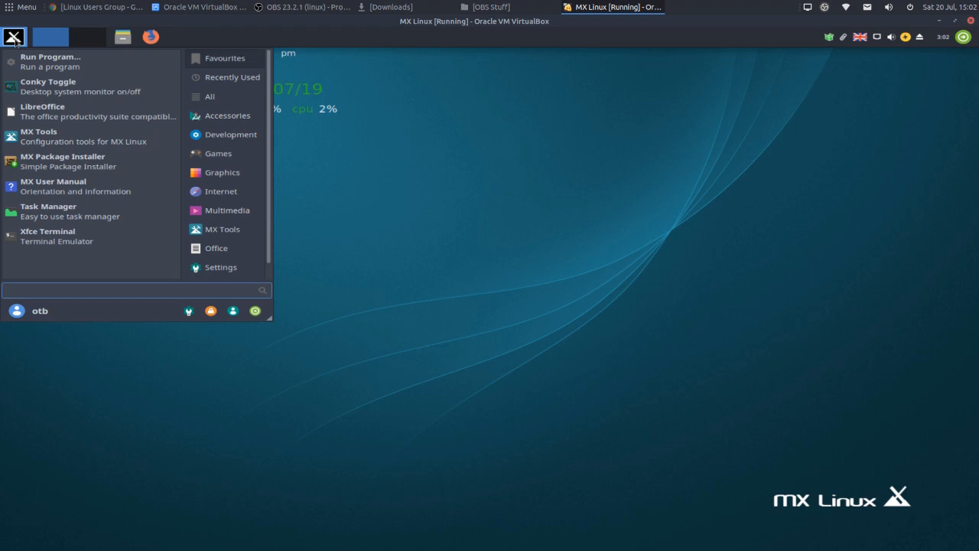
{"action": "left_click", "coordinate": [13, 38]}
{"action": "right_click", "coordinate": [11, 37]}
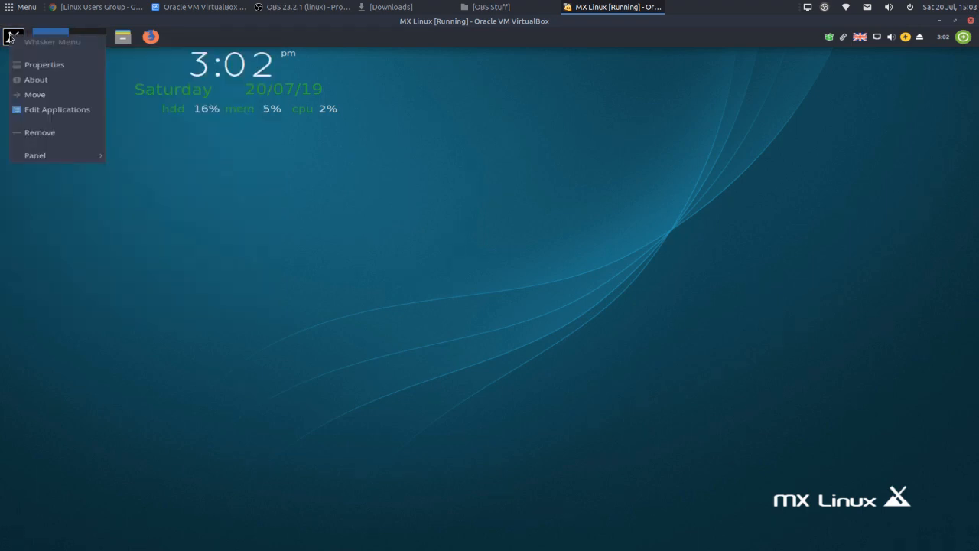
{"action": "left_click", "coordinate": [43, 67]}
{"action": "left_click_drag", "start_coordinate": [481, 136], "coordinate": [340, 91]}
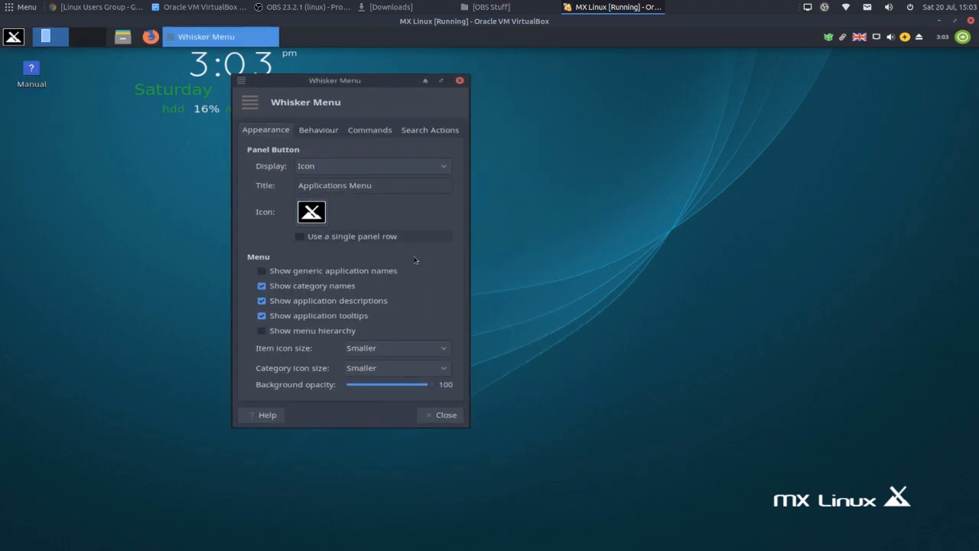
{"action": "left_click", "coordinate": [329, 131]}
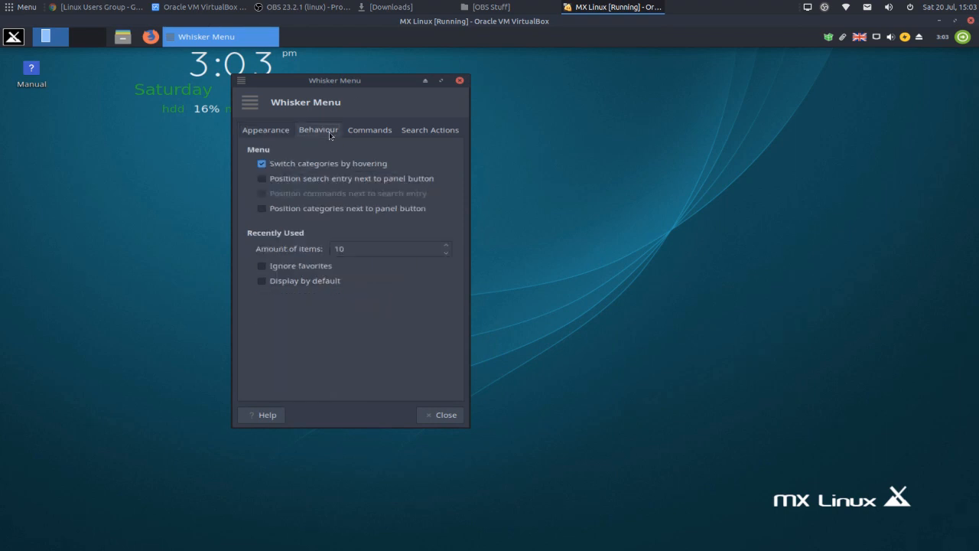
{"action": "left_click", "coordinate": [379, 132]}
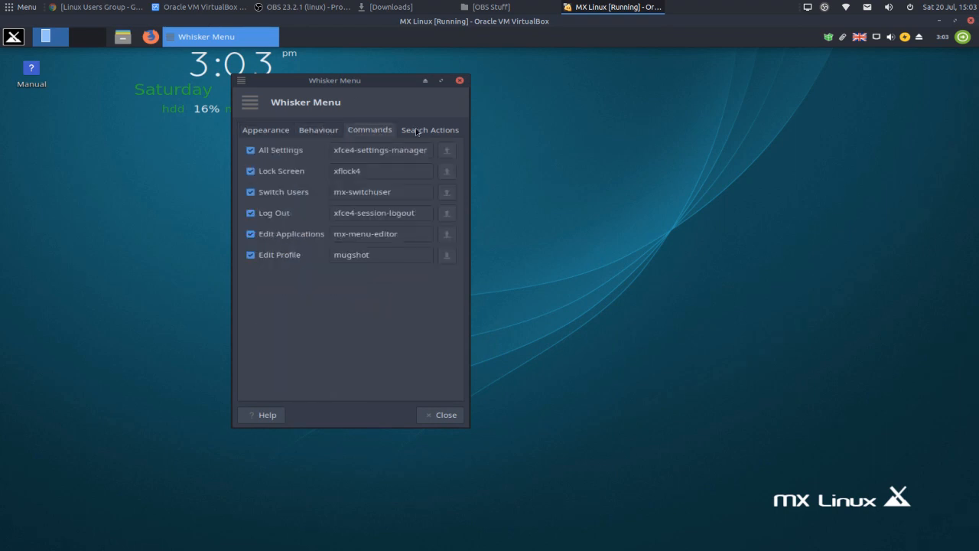
{"action": "left_click", "coordinate": [418, 131]}
{"action": "left_click", "coordinate": [440, 418]}
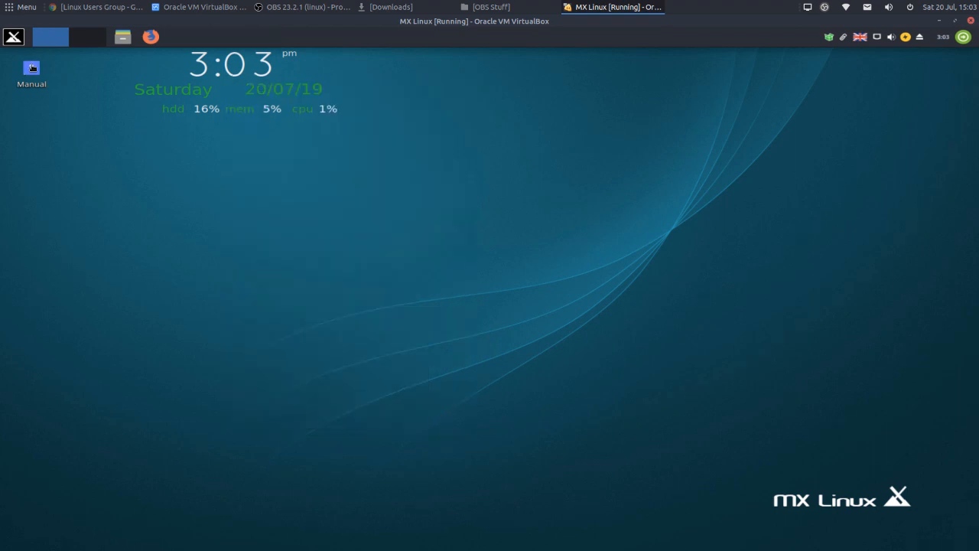
Open the applications menu and look through the Recently Used and Accessories programs.
{"action": "left_click", "coordinate": [13, 38]}
{"action": "left_click", "coordinate": [249, 77]}
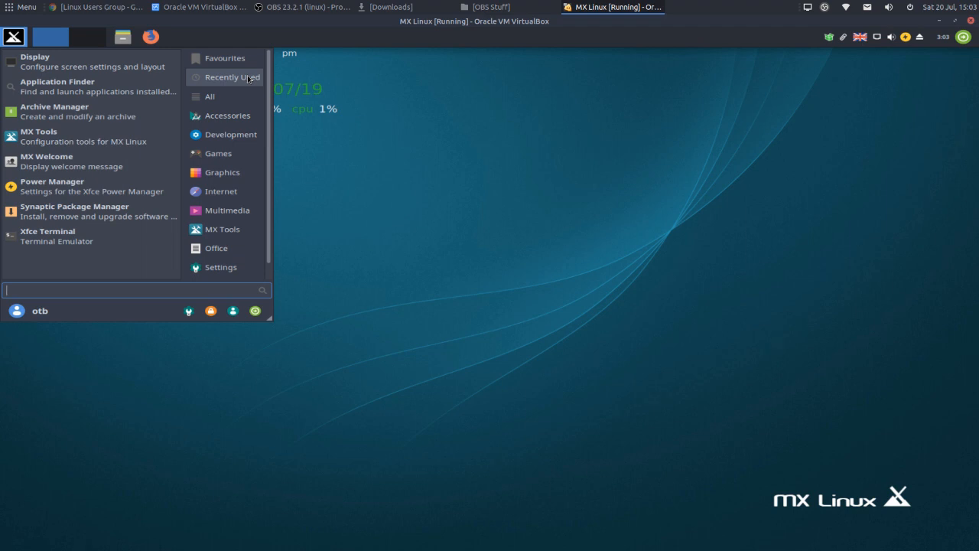
{"action": "left_click", "coordinate": [224, 121]}
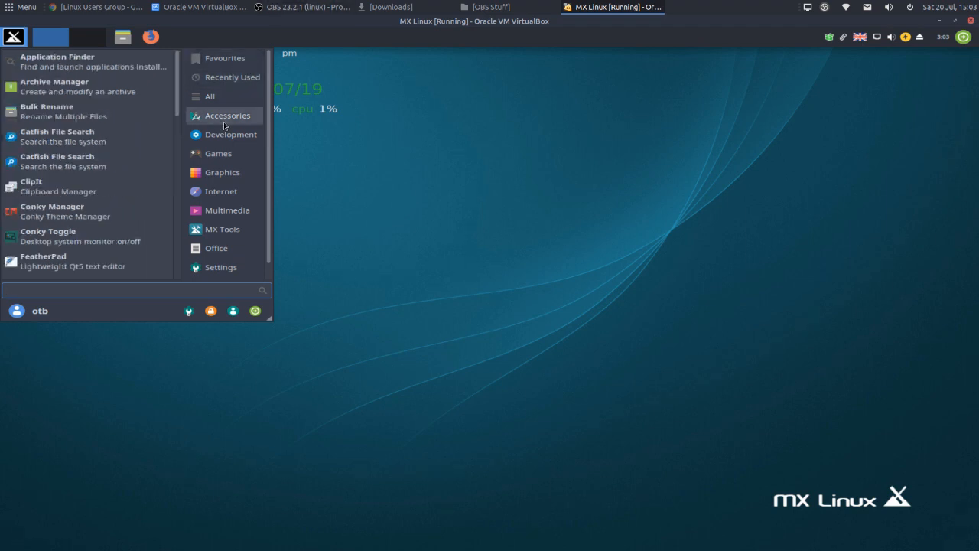
{"action": "scroll", "coordinate": [147, 138], "scroll_direction": "down", "scroll_amount": 10}
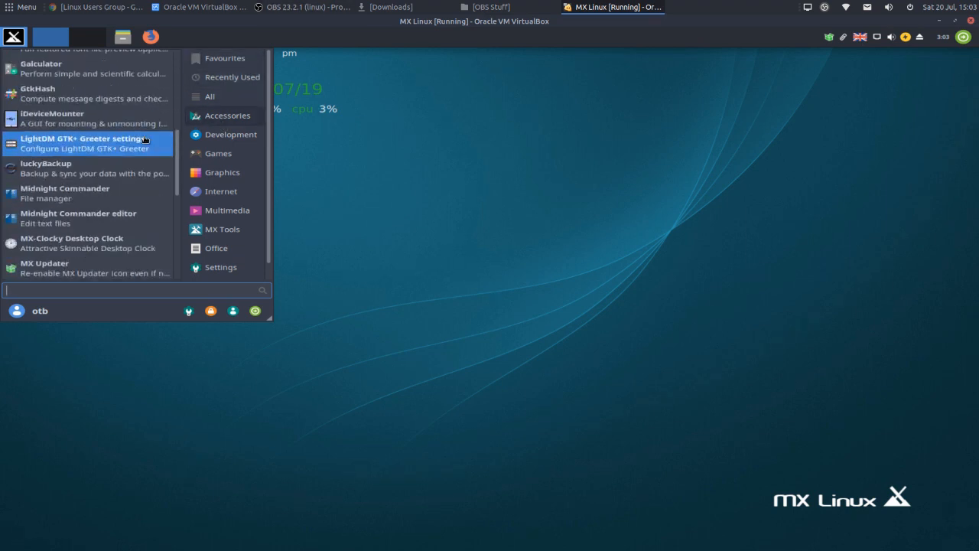
{"action": "scroll", "coordinate": [145, 140], "scroll_direction": "down", "scroll_amount": 3}
{"action": "scroll", "coordinate": [138, 134], "scroll_direction": "up", "scroll_amount": 10}
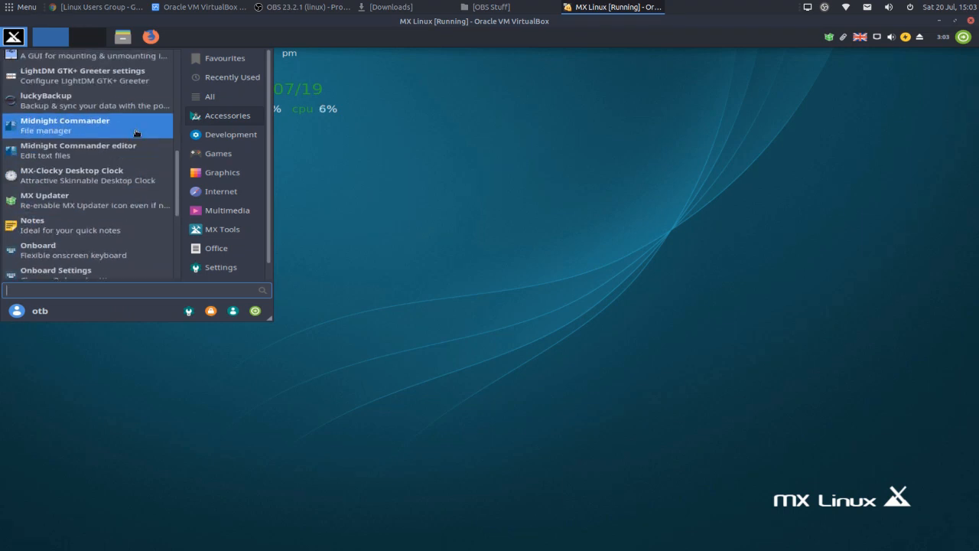
Look through the Development, Games, Graphics, Internet and Multimedia programs in the applications menu.
{"action": "left_click", "coordinate": [239, 136]}
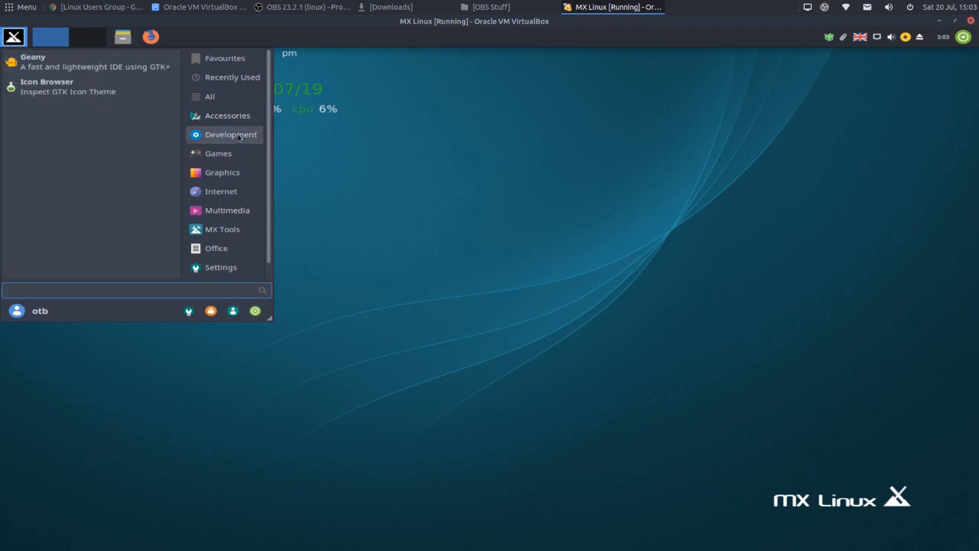
{"action": "left_click", "coordinate": [219, 156]}
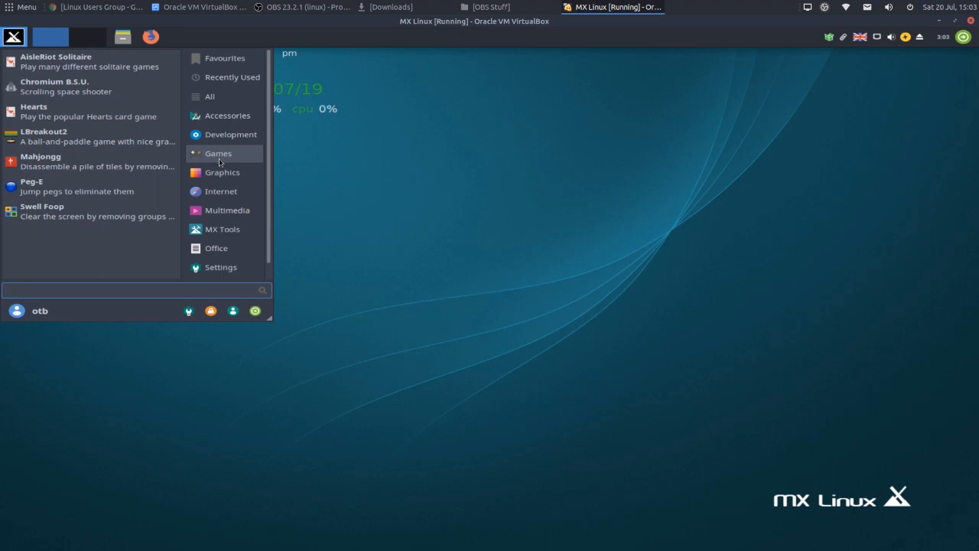
{"action": "left_click", "coordinate": [221, 173]}
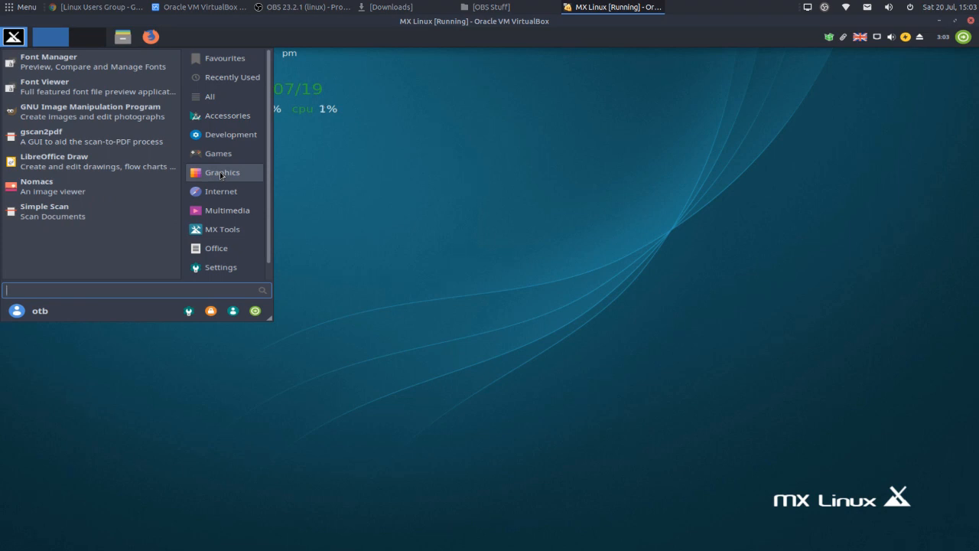
{"action": "left_click", "coordinate": [217, 196]}
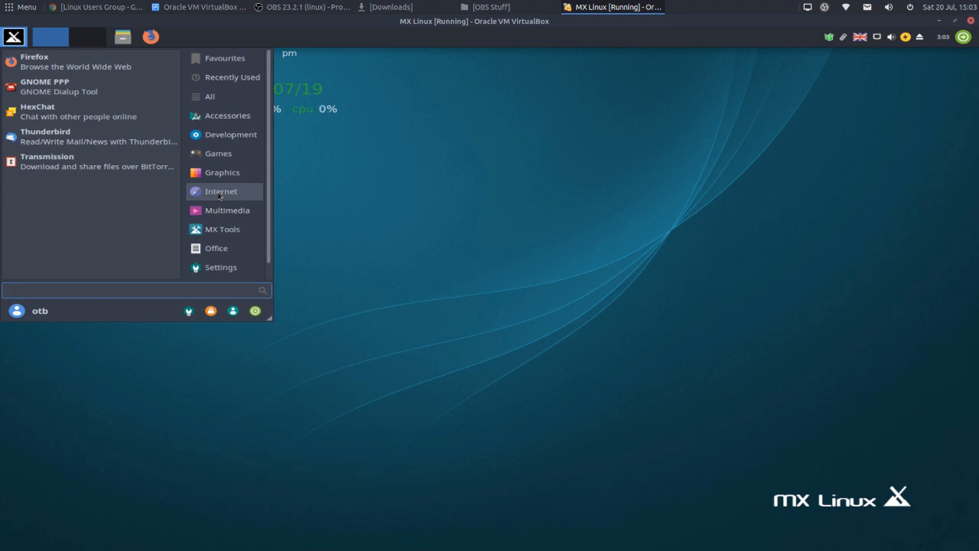
{"action": "left_click", "coordinate": [225, 209]}
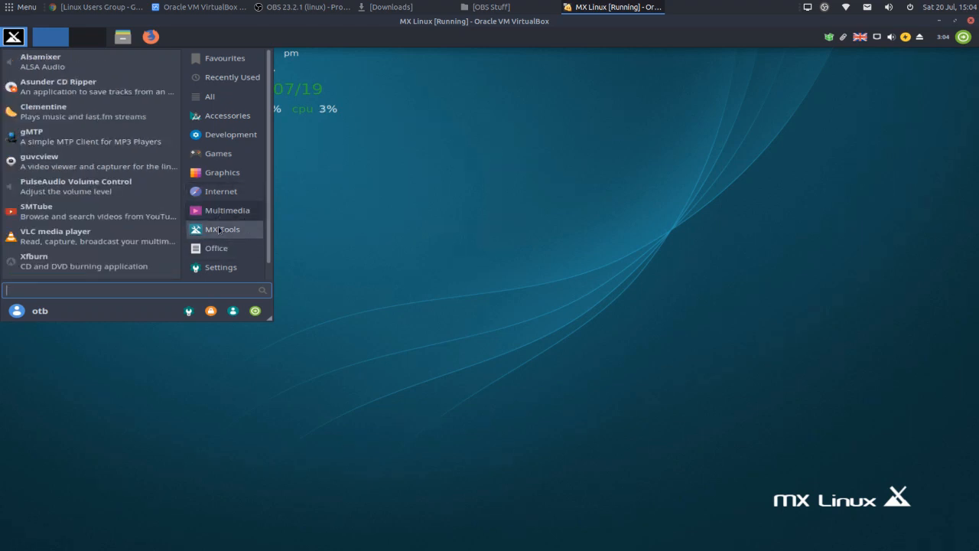
Revisit the Internet programs and look through the full list of Office programs.
{"action": "mouse_move", "coordinate": [206, 198]}
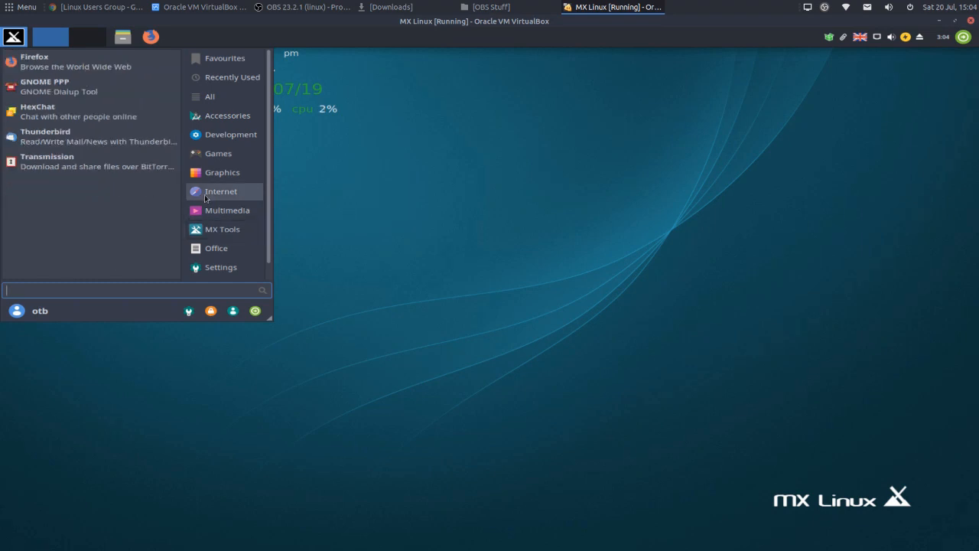
{"action": "mouse_move", "coordinate": [215, 244]}
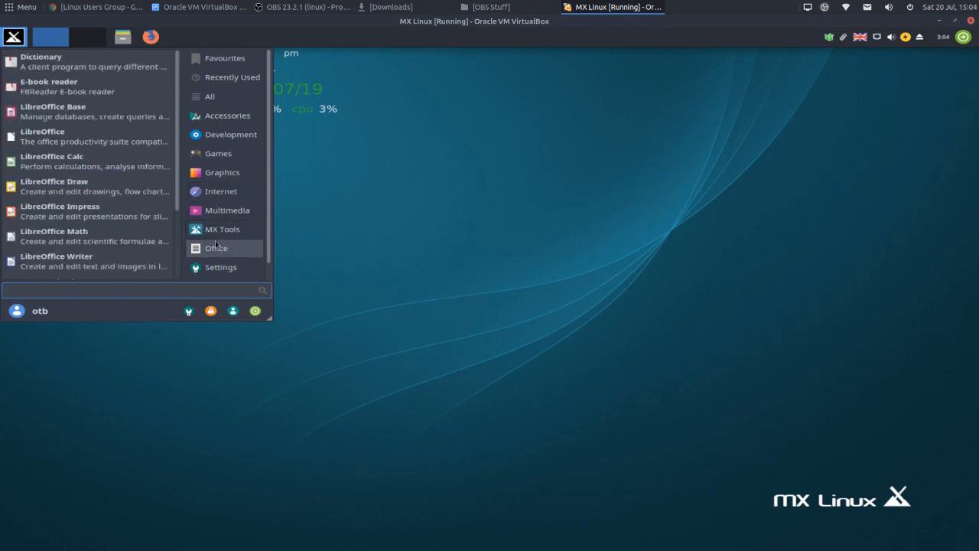
{"action": "scroll", "coordinate": [107, 230], "scroll_direction": "down", "scroll_amount": 1}
{"action": "scroll", "coordinate": [106, 189], "scroll_direction": "down", "scroll_amount": 2}
{"action": "scroll", "coordinate": [105, 188], "scroll_direction": "up", "scroll_amount": 3}
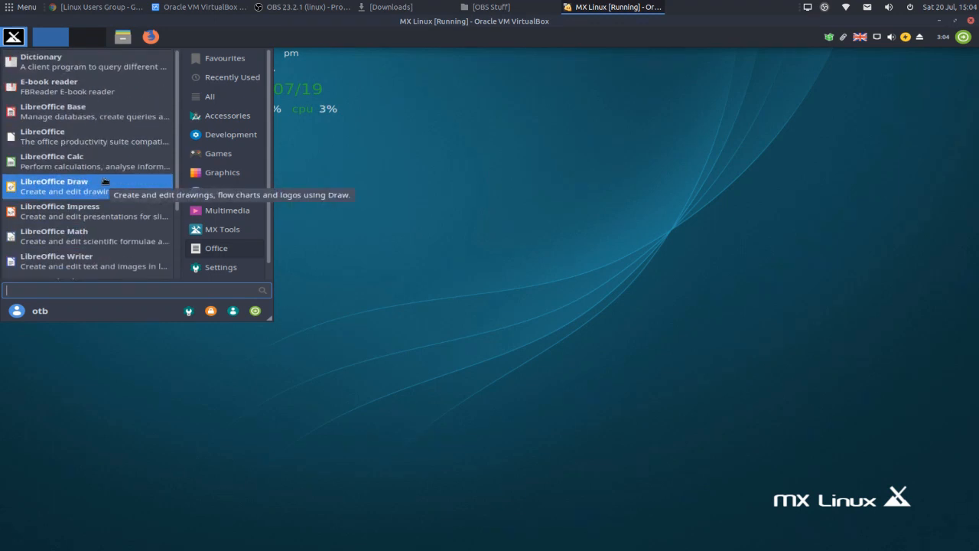
Open the Desktop settings, try the snowy mountain aurora wallpaper, and set the background to himalaya_5.jpg.
{"action": "left_click", "coordinate": [210, 267]}
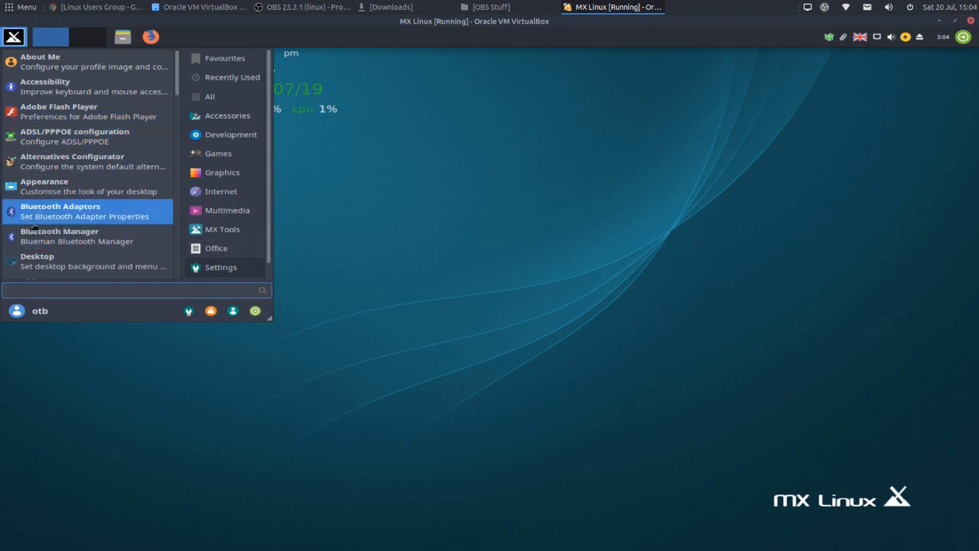
{"action": "scroll", "coordinate": [88, 241], "scroll_direction": "down", "scroll_amount": 3}
{"action": "scroll", "coordinate": [64, 195], "scroll_direction": "up", "scroll_amount": 1}
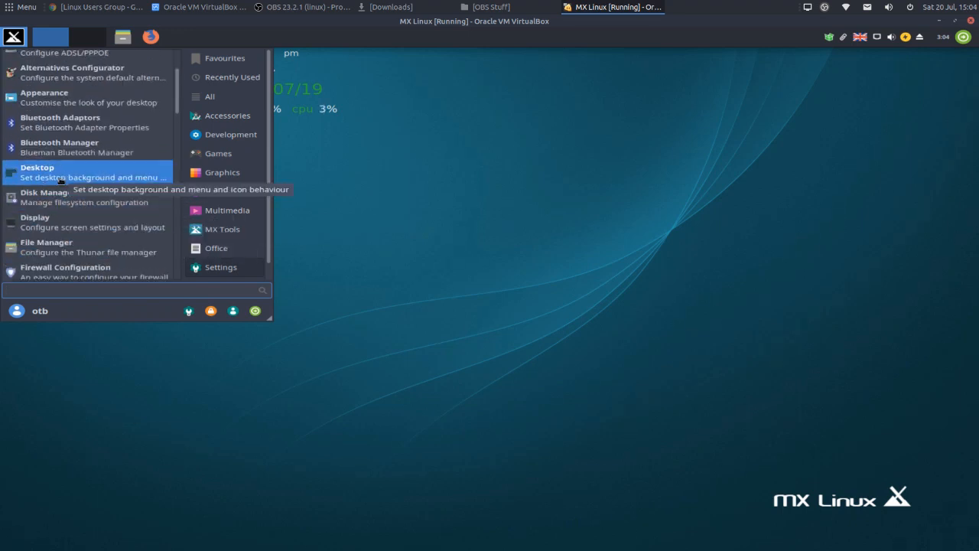
{"action": "left_click", "coordinate": [54, 179]}
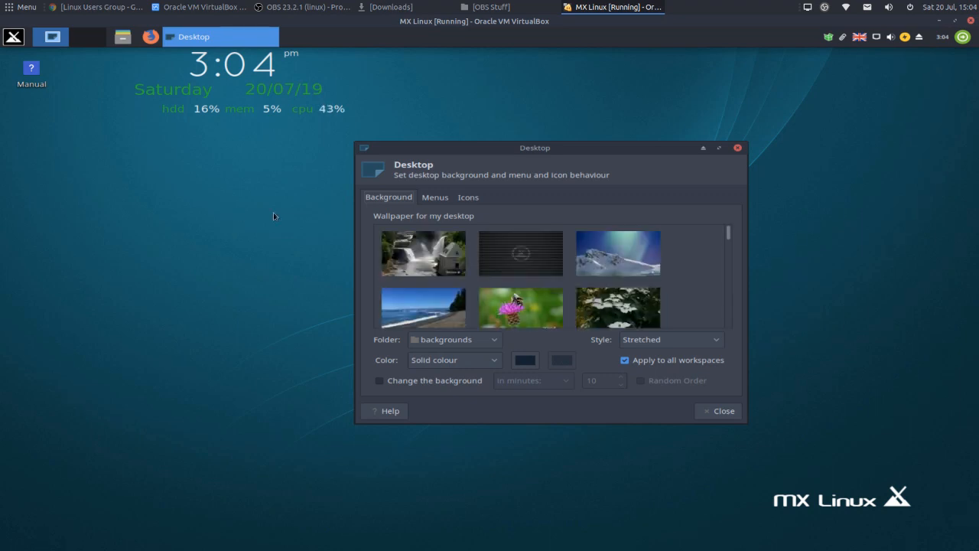
{"action": "left_click", "coordinate": [640, 259]}
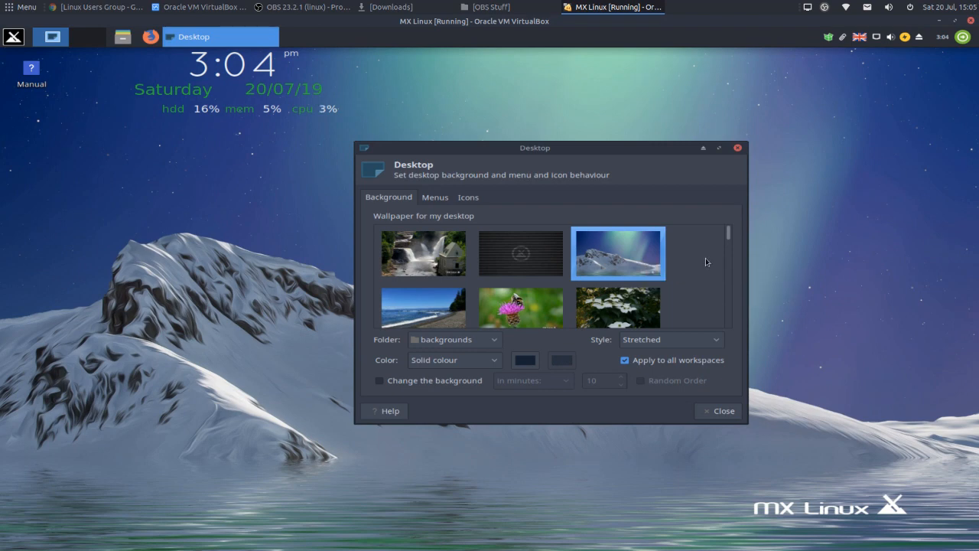
{"action": "scroll", "coordinate": [705, 258], "scroll_direction": "down", "scroll_amount": 5}
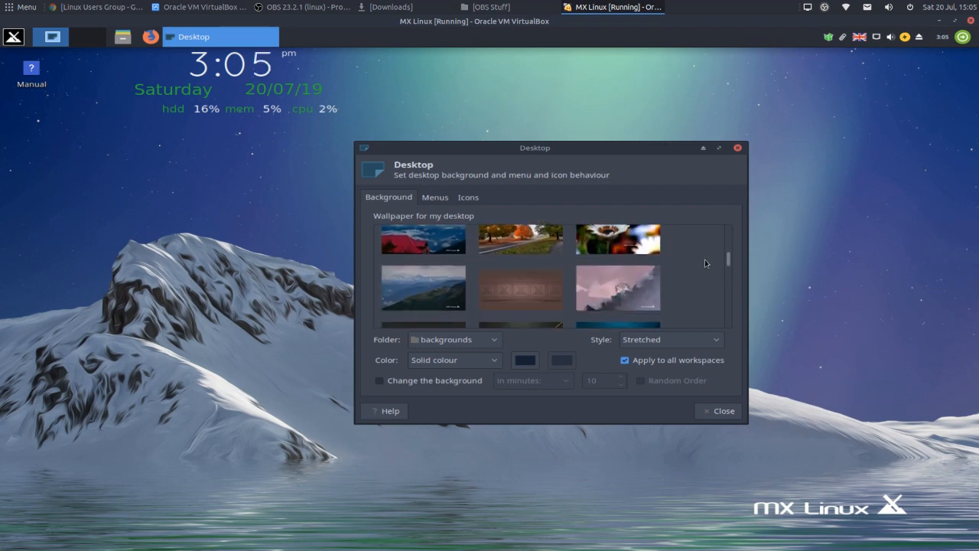
{"action": "left_click", "coordinate": [433, 244]}
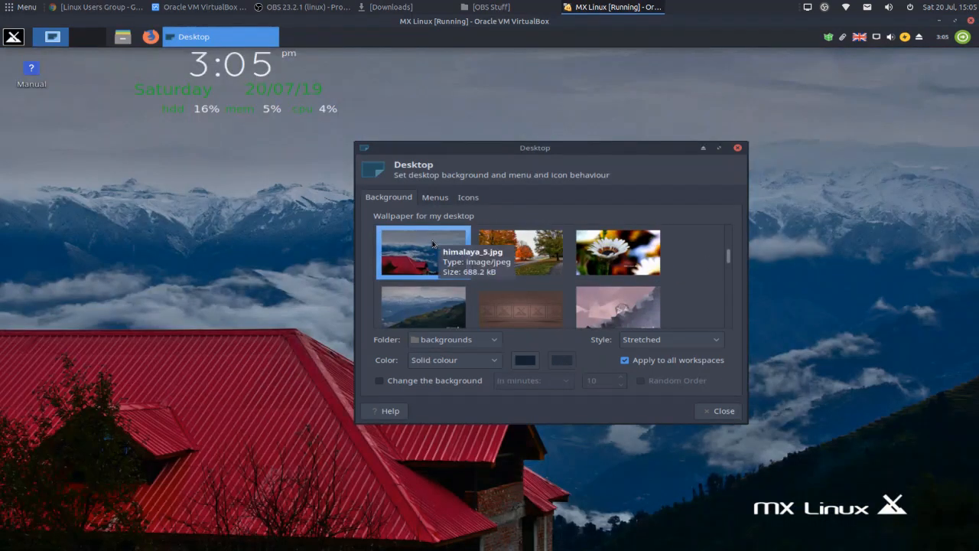
Look through the rest of the available wallpapers and close the Desktop settings.
{"action": "scroll", "coordinate": [644, 251], "scroll_direction": "down", "scroll_amount": 5}
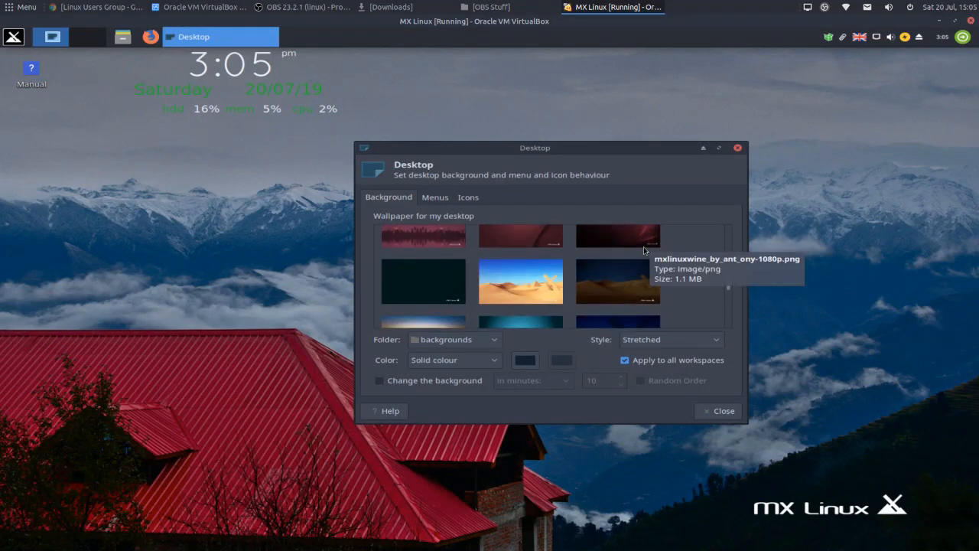
{"action": "scroll", "coordinate": [644, 251], "scroll_direction": "up", "scroll_amount": 2}
{"action": "scroll", "coordinate": [647, 249], "scroll_direction": "down", "scroll_amount": 3}
{"action": "scroll", "coordinate": [647, 248], "scroll_direction": "down", "scroll_amount": 5}
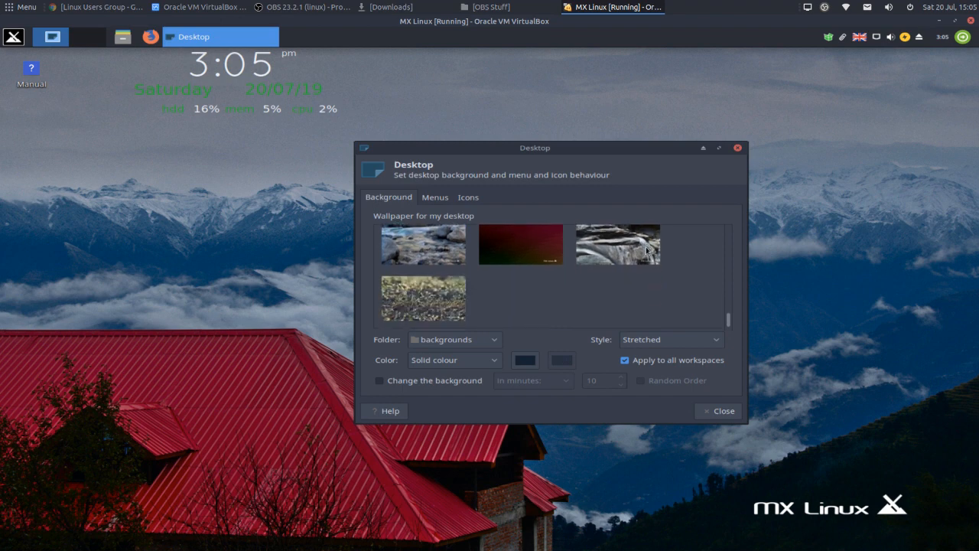
{"action": "left_click", "coordinate": [715, 413]}
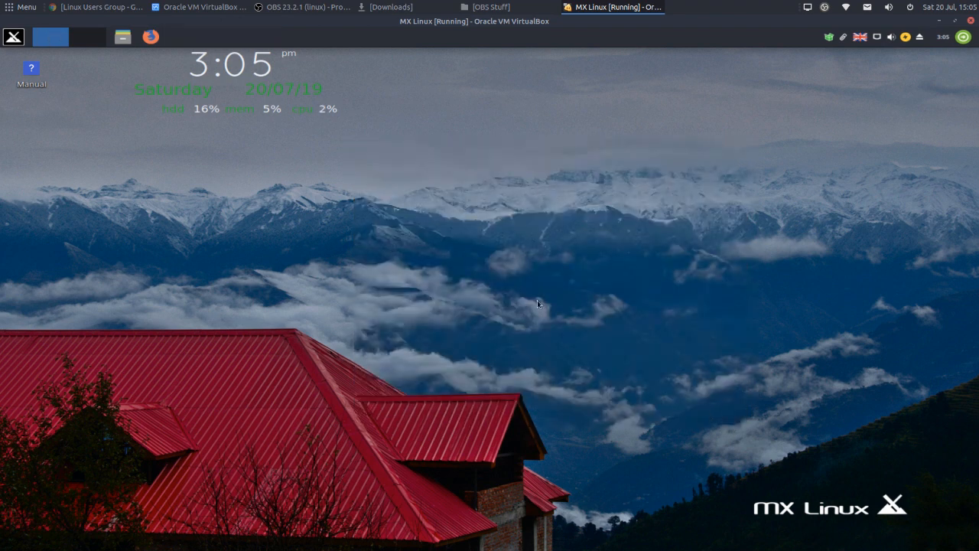
Open Firewall Configuration from the Settings programs, authenticate with the root password, view the Firewall window and close it.
{"action": "left_click", "coordinate": [13, 38]}
{"action": "left_click", "coordinate": [207, 269]}
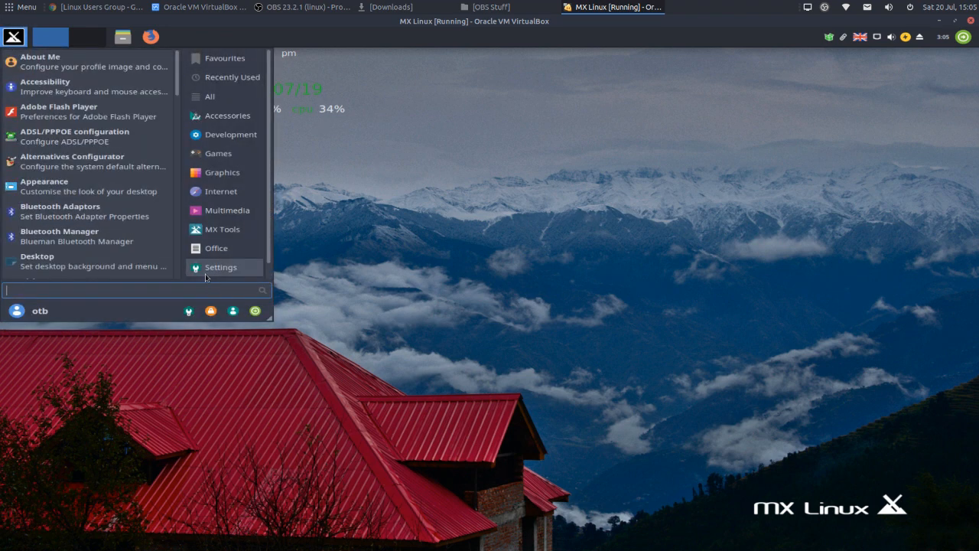
{"action": "scroll", "coordinate": [84, 220], "scroll_direction": "down", "scroll_amount": 3}
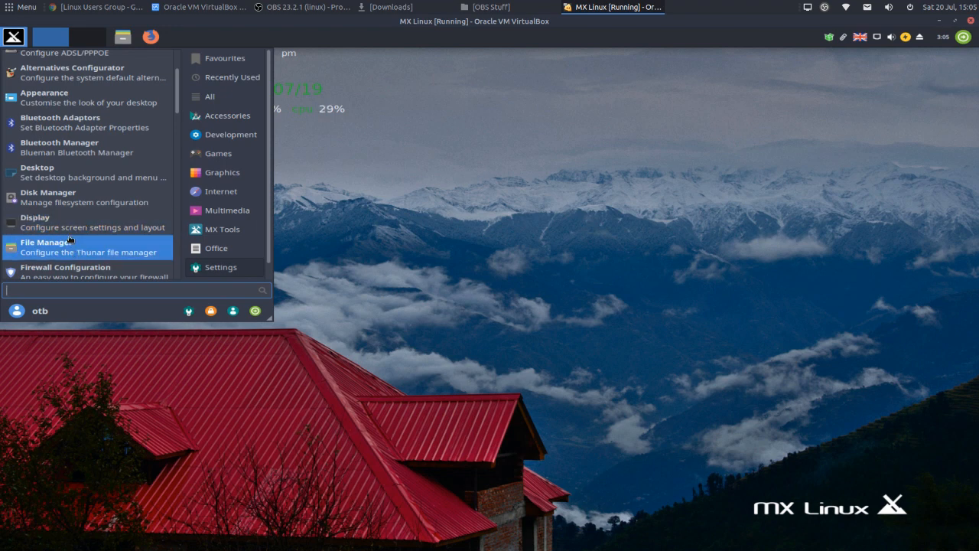
{"action": "scroll", "coordinate": [70, 221], "scroll_direction": "down", "scroll_amount": 3}
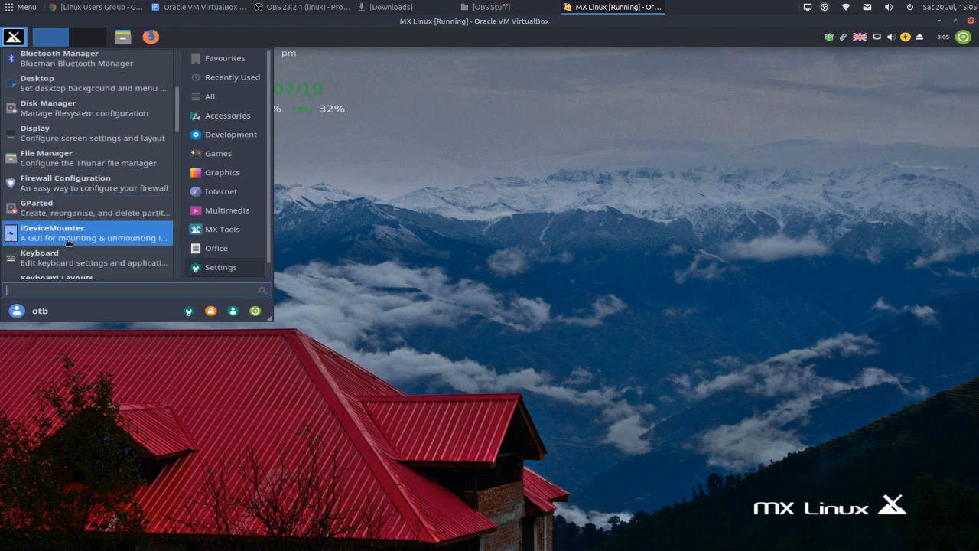
{"action": "left_click", "coordinate": [67, 182]}
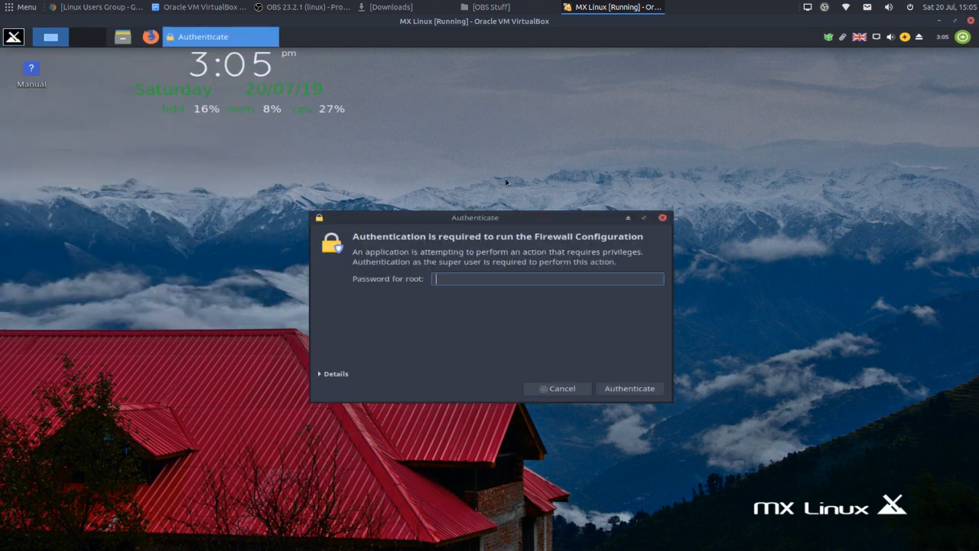
{"action": "type", "text": "*******"}
{"action": "key", "text": "Return"}
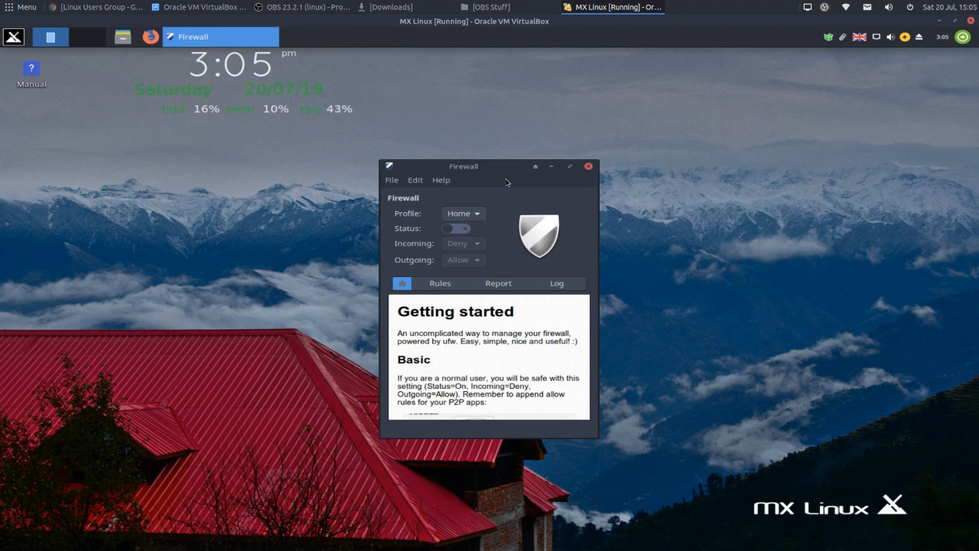
{"action": "left_click", "coordinate": [588, 167]}
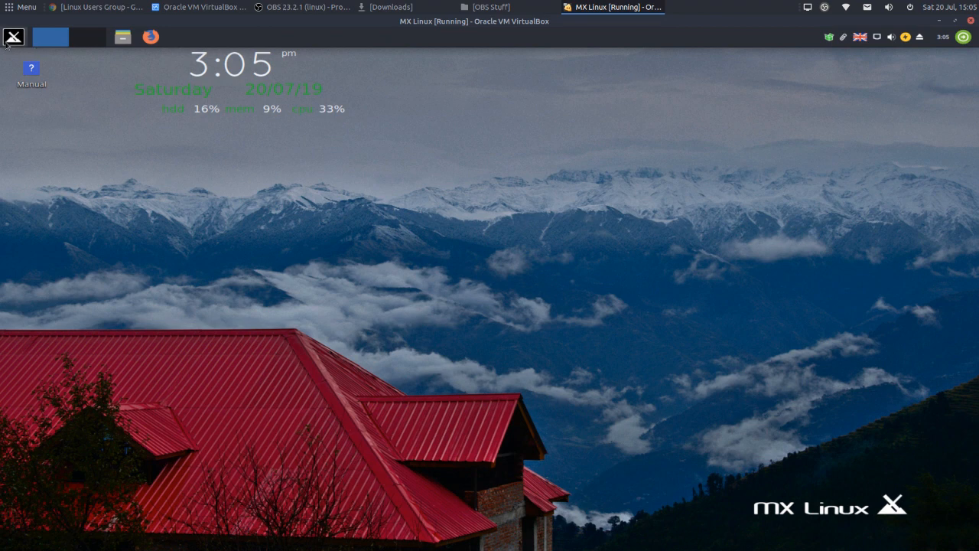
Look further through the Settings programs and open the Panel preferences.
{"action": "left_click", "coordinate": [14, 36]}
{"action": "left_click", "coordinate": [220, 267]}
{"action": "scroll", "coordinate": [76, 208], "scroll_direction": "down", "scroll_amount": 5}
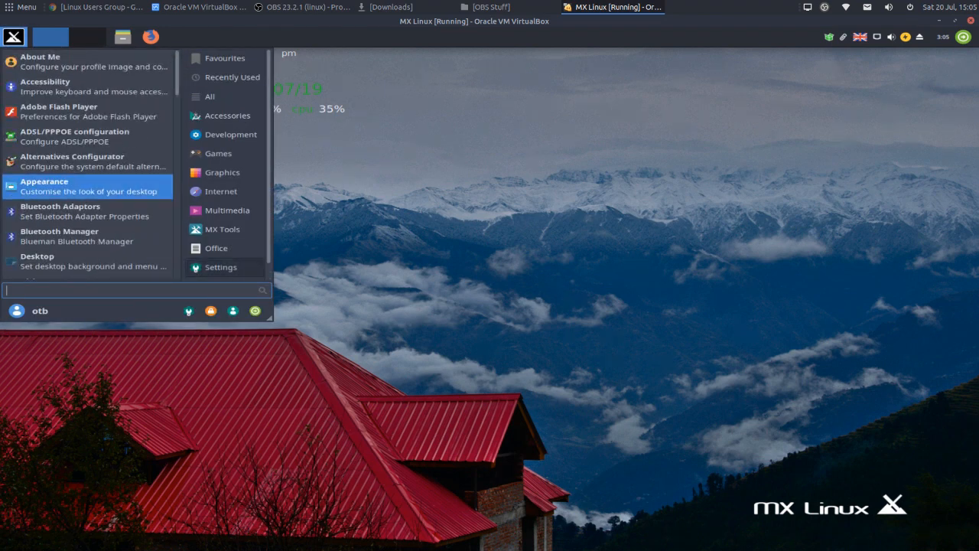
{"action": "scroll", "coordinate": [76, 208], "scroll_direction": "down", "scroll_amount": 3}
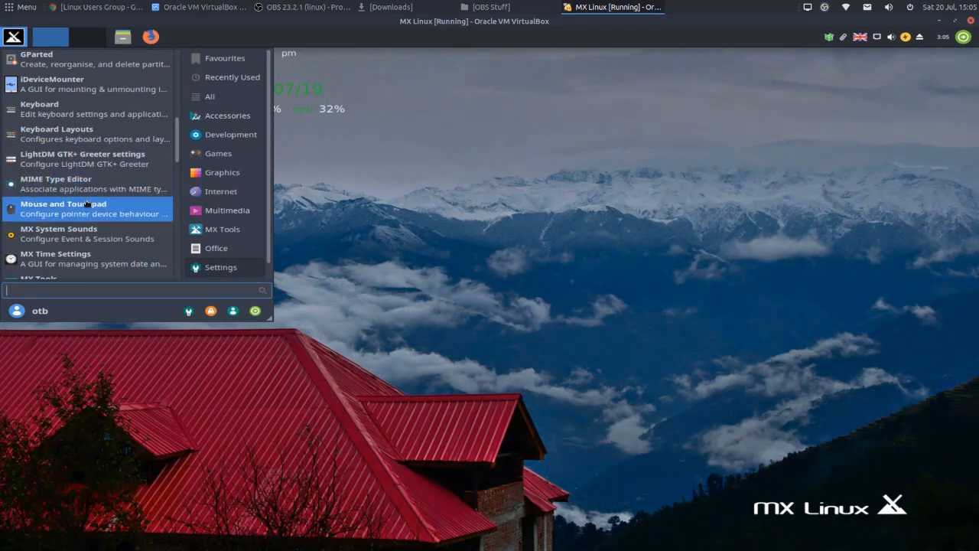
{"action": "scroll", "coordinate": [77, 216], "scroll_direction": "down", "scroll_amount": 2}
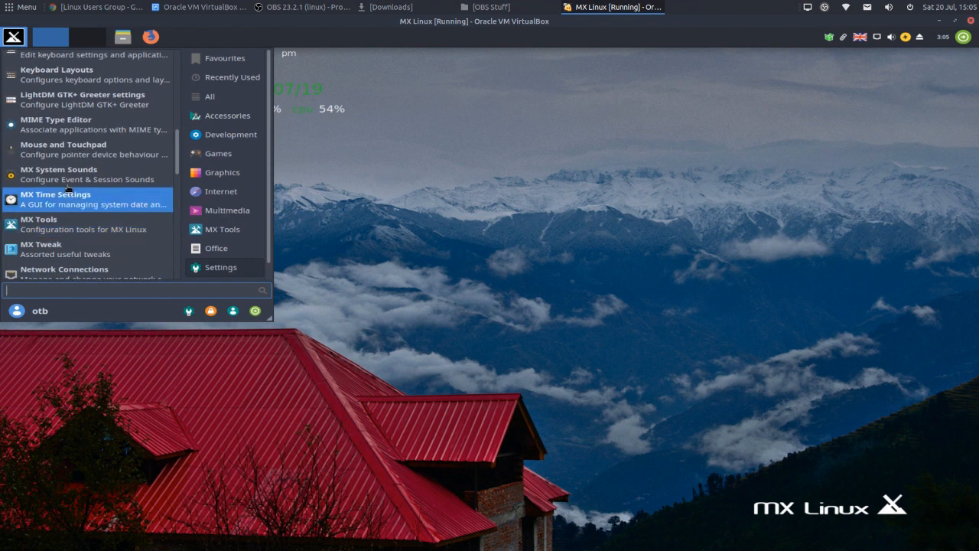
{"action": "scroll", "coordinate": [69, 183], "scroll_direction": "down", "scroll_amount": 2}
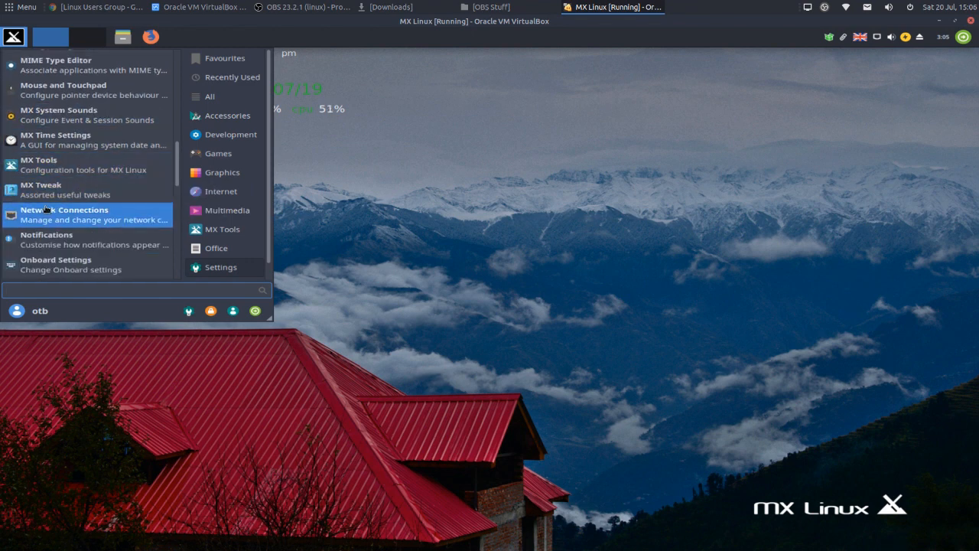
{"action": "scroll", "coordinate": [64, 219], "scroll_direction": "down", "scroll_amount": 4}
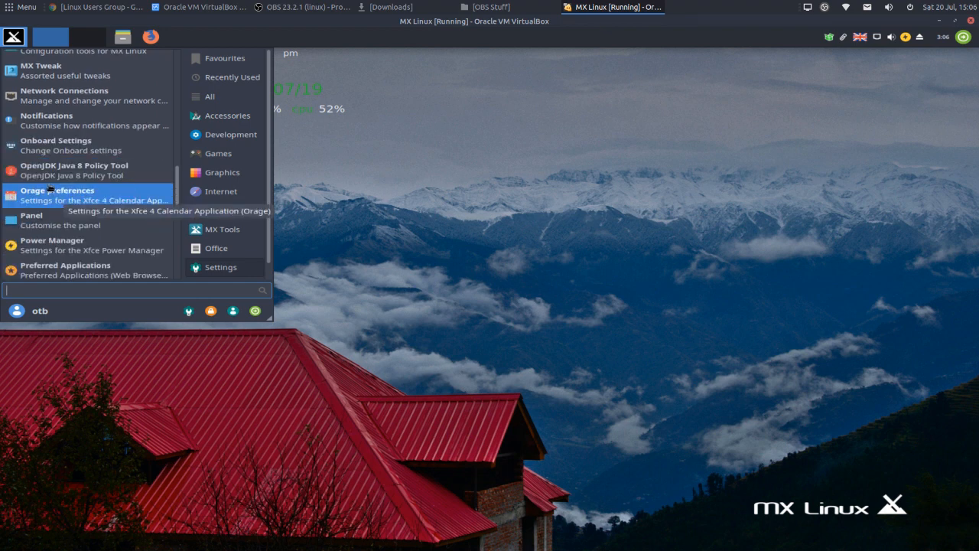
{"action": "scroll", "coordinate": [57, 178], "scroll_direction": "down", "scroll_amount": 3}
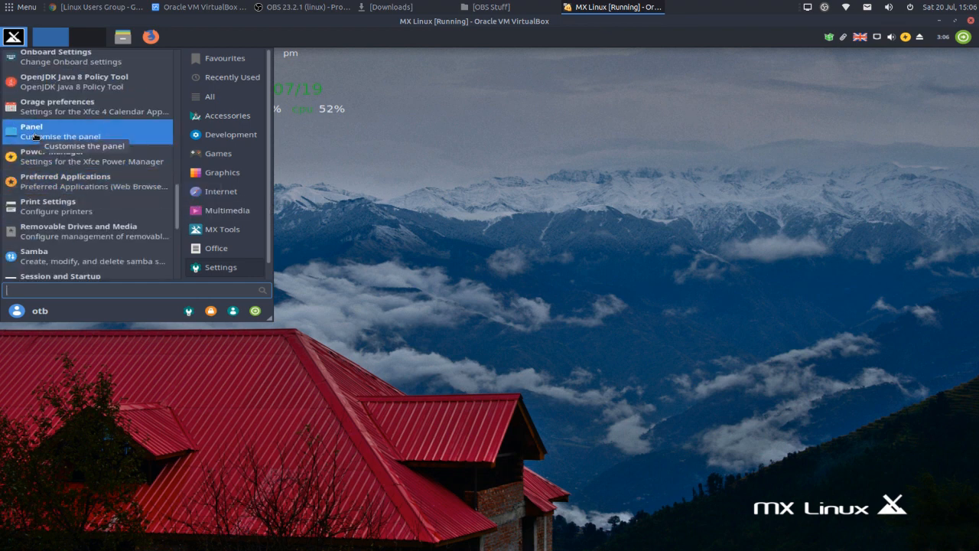
{"action": "left_click", "coordinate": [34, 137]}
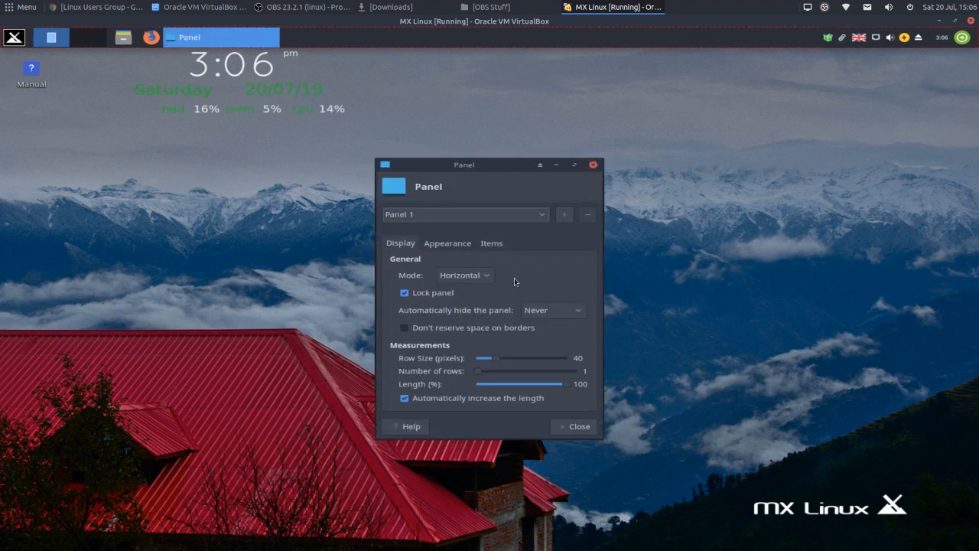
In Panel 1's appearance settings, set the Enter and Leave opacity to 44 and the background alpha to 77.
{"action": "left_click", "coordinate": [451, 242]}
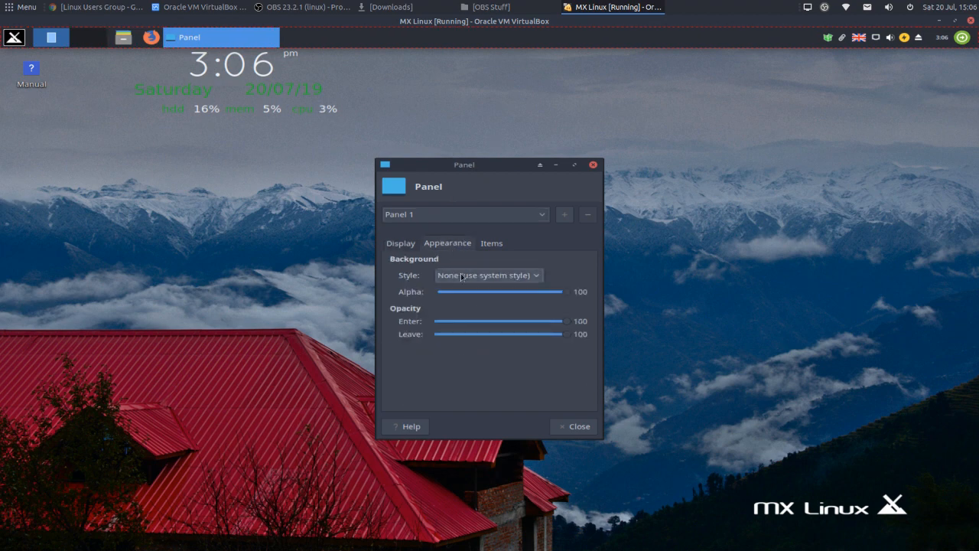
{"action": "left_click", "coordinate": [461, 275]}
{"action": "left_click", "coordinate": [462, 276]}
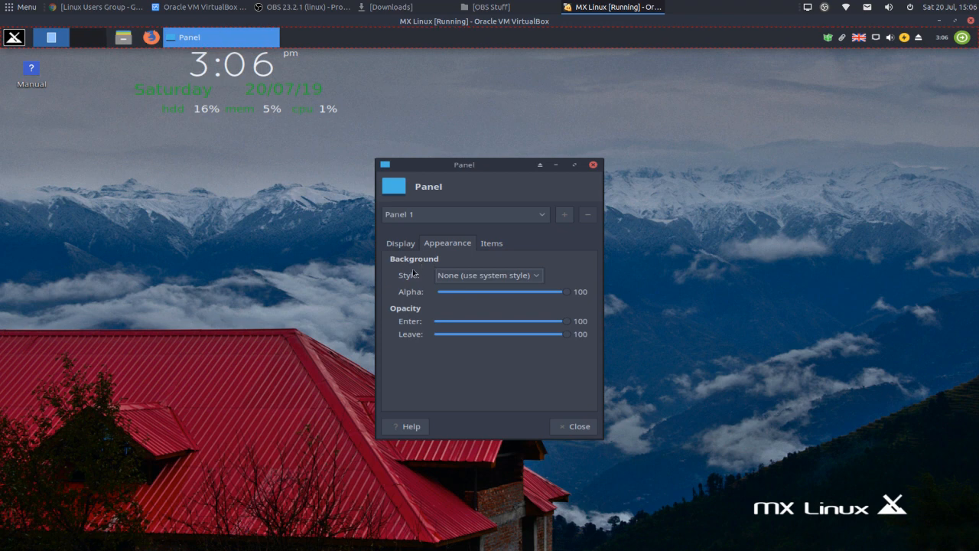
{"action": "left_click_drag", "start_coordinate": [566, 321], "coordinate": [490, 327]}
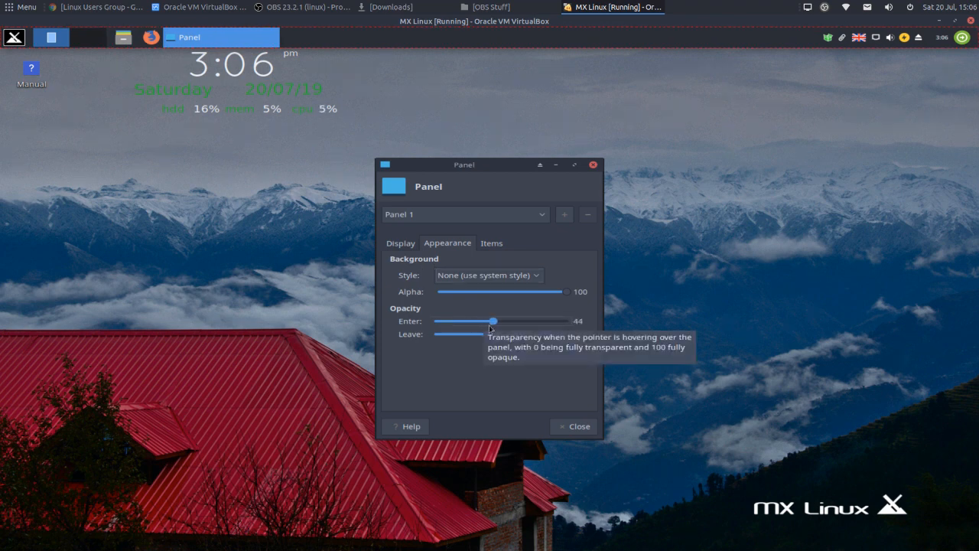
{"action": "left_click_drag", "start_coordinate": [567, 336], "coordinate": [493, 345]}
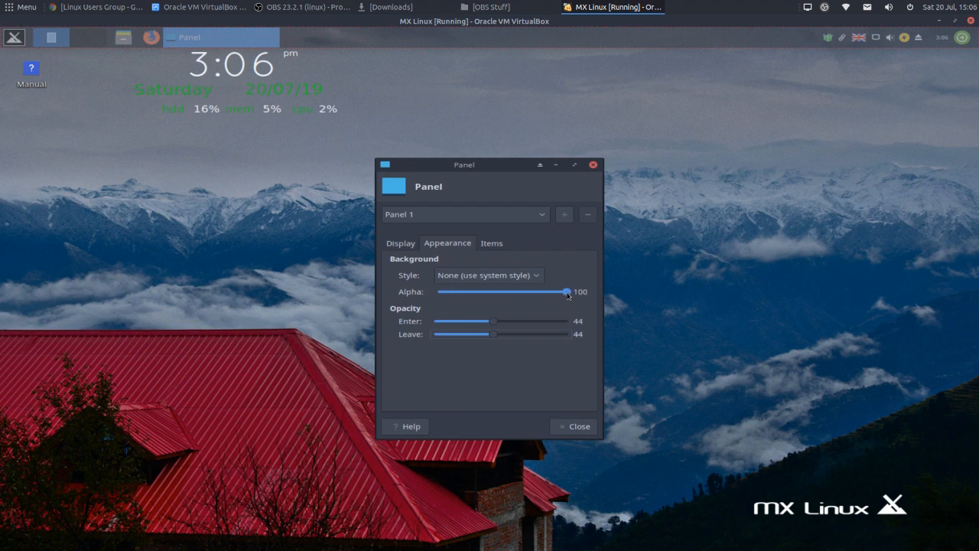
{"action": "mouse_move", "coordinate": [540, 297]}
{"action": "left_mouse_down"}
{"action": "mouse_move", "coordinate": [518, 297]}
{"action": "mouse_move", "coordinate": [537, 296]}
{"action": "left_mouse_up"}
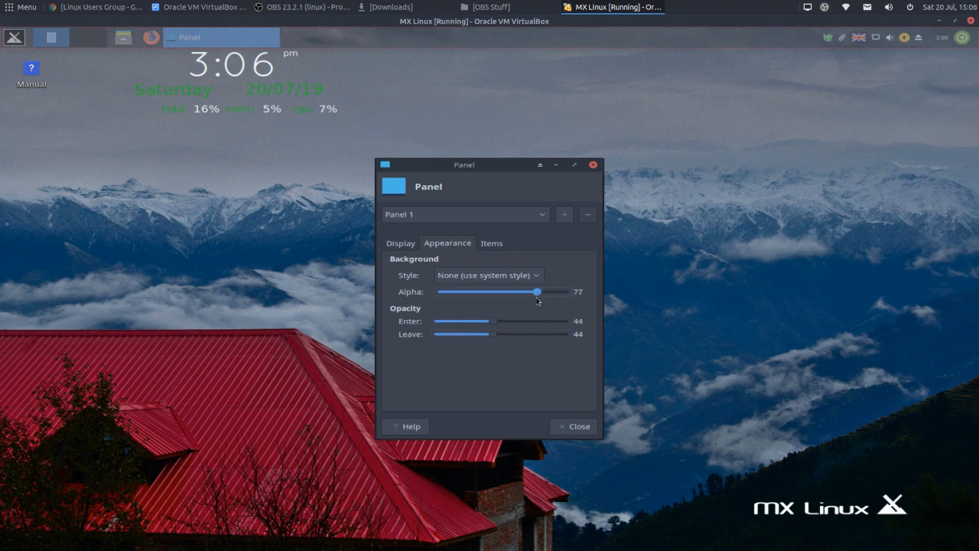
Close the Panel preferences and look through the list of System programs among the installed applications.
{"action": "left_click", "coordinate": [587, 428]}
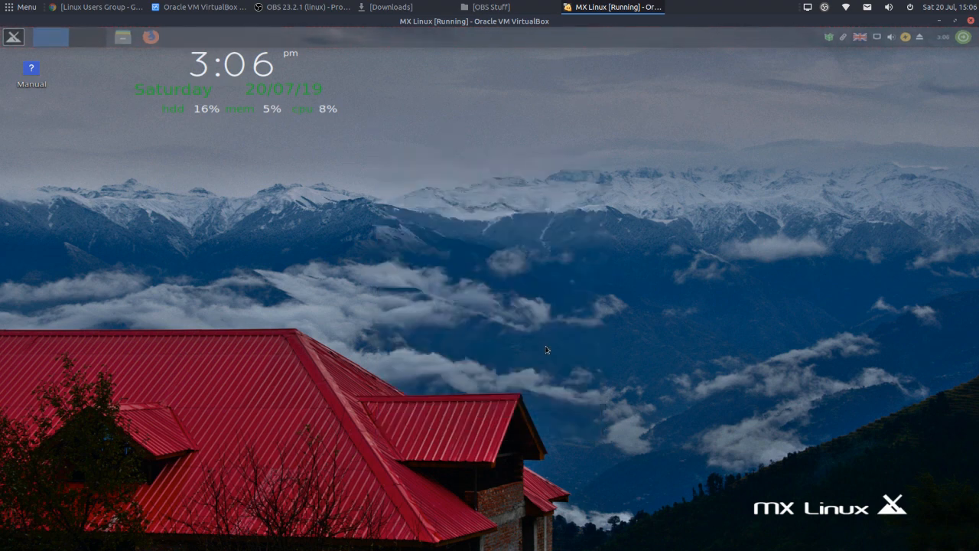
{"action": "left_click", "coordinate": [14, 37]}
{"action": "left_click", "coordinate": [608, 135]}
{"action": "left_click", "coordinate": [13, 37]}
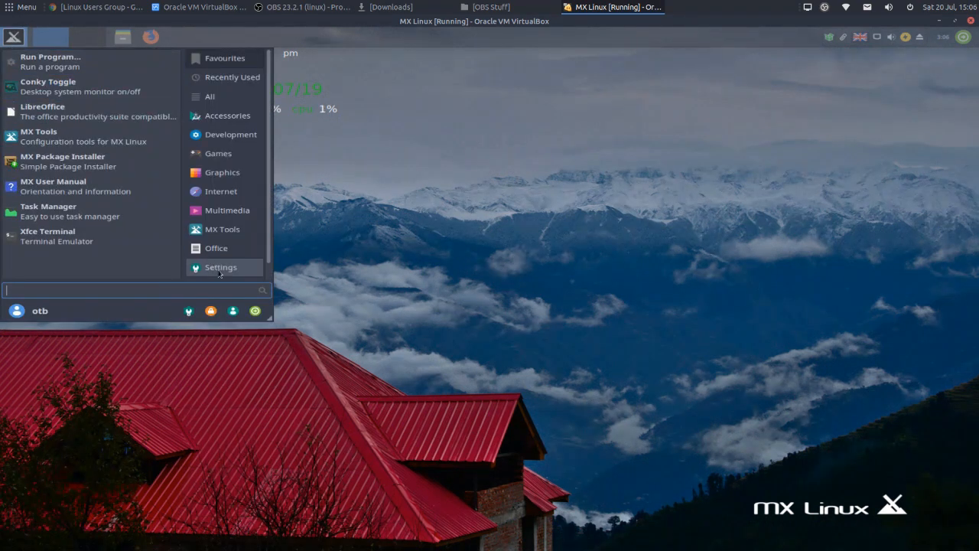
{"action": "scroll", "coordinate": [215, 270], "scroll_direction": "down", "scroll_amount": 1}
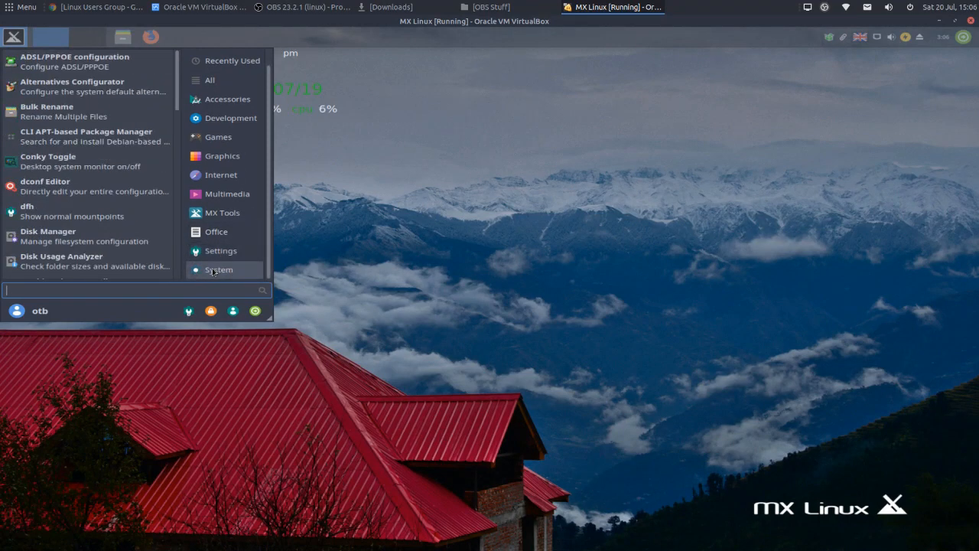
{"action": "scroll", "coordinate": [88, 149], "scroll_direction": "down", "scroll_amount": 15}
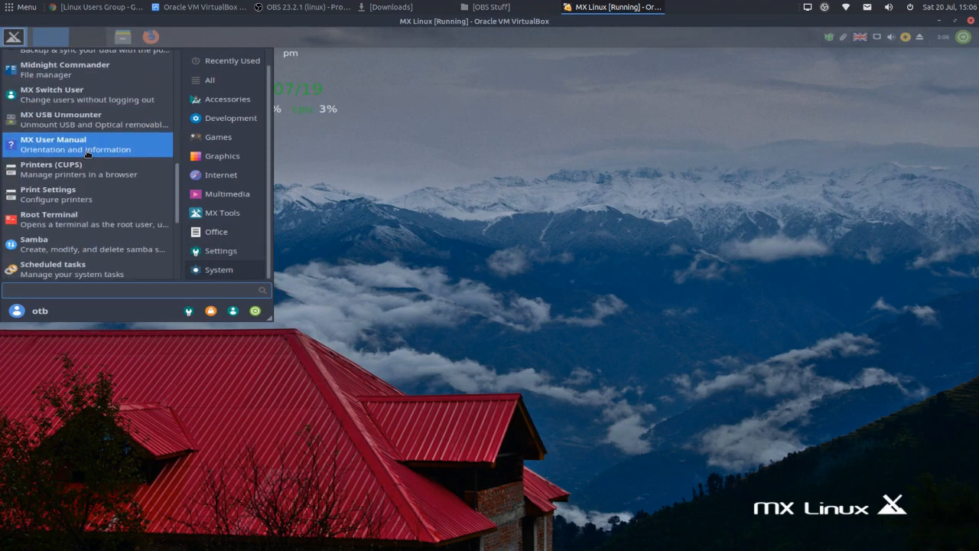
{"action": "scroll", "coordinate": [88, 149], "scroll_direction": "down", "scroll_amount": 5}
{"action": "left_click", "coordinate": [403, 121]}
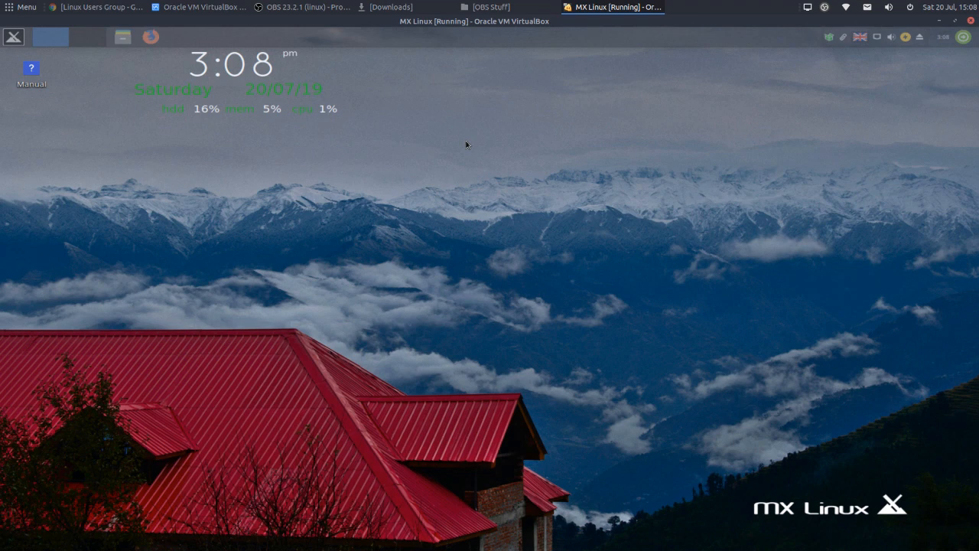
Search the installed applications for "ter" and open Xfce Terminal.
{"action": "left_click", "coordinate": [8, 39]}
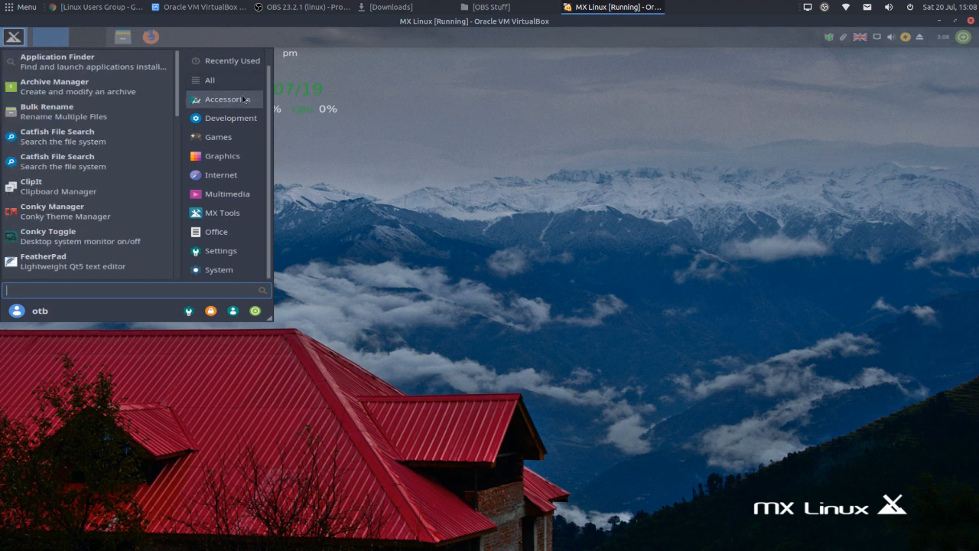
{"action": "mouse_move", "coordinate": [222, 117]}
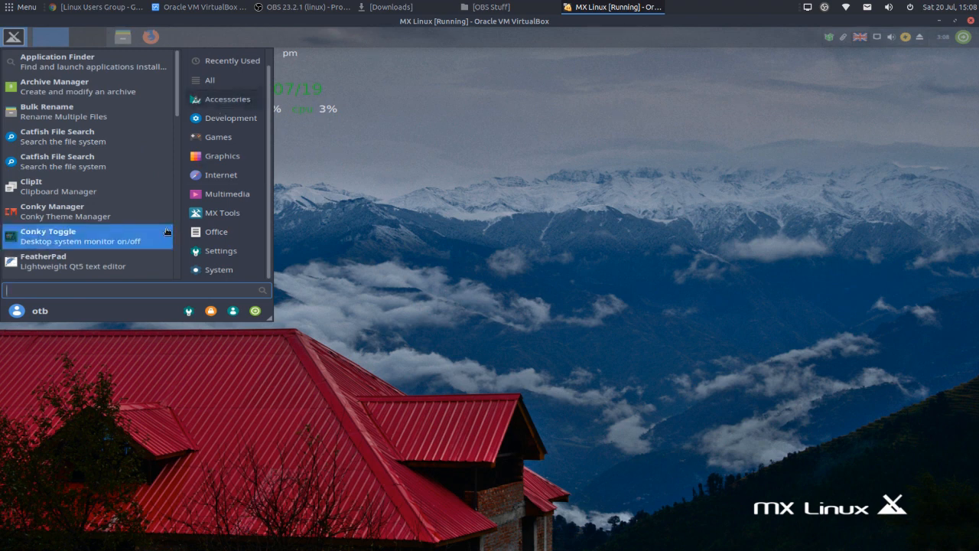
{"action": "type", "text": "ter"}
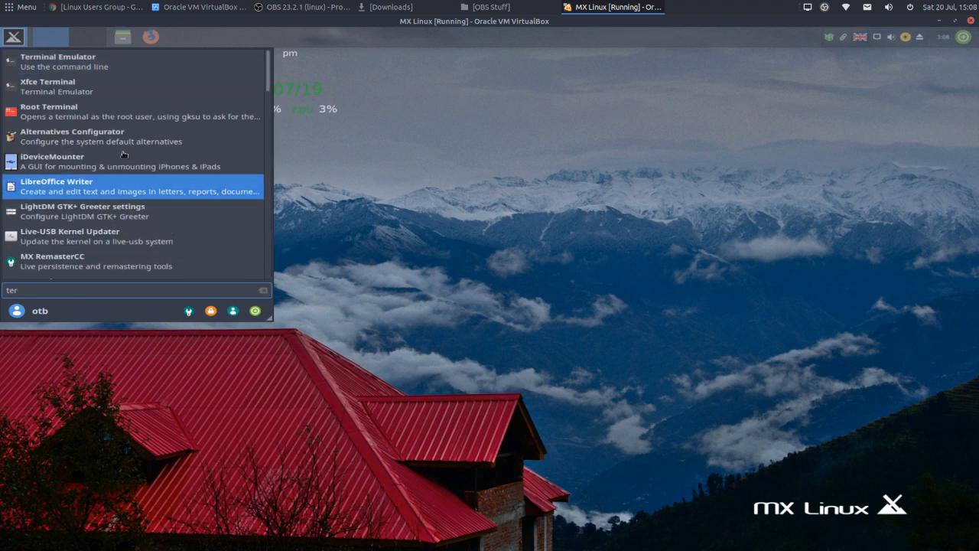
{"action": "left_click", "coordinate": [82, 87]}
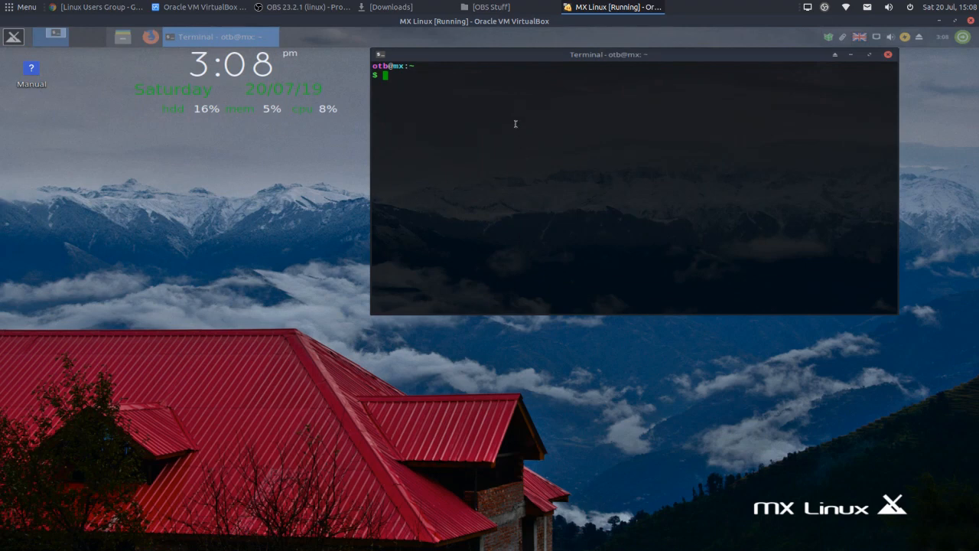
Refresh the package lists with "sudo apt update", authenticate with the account password, and close the terminal when it finishes.
{"action": "type", "text": "sudo apt update"}
{"action": "key", "text": "Return"}
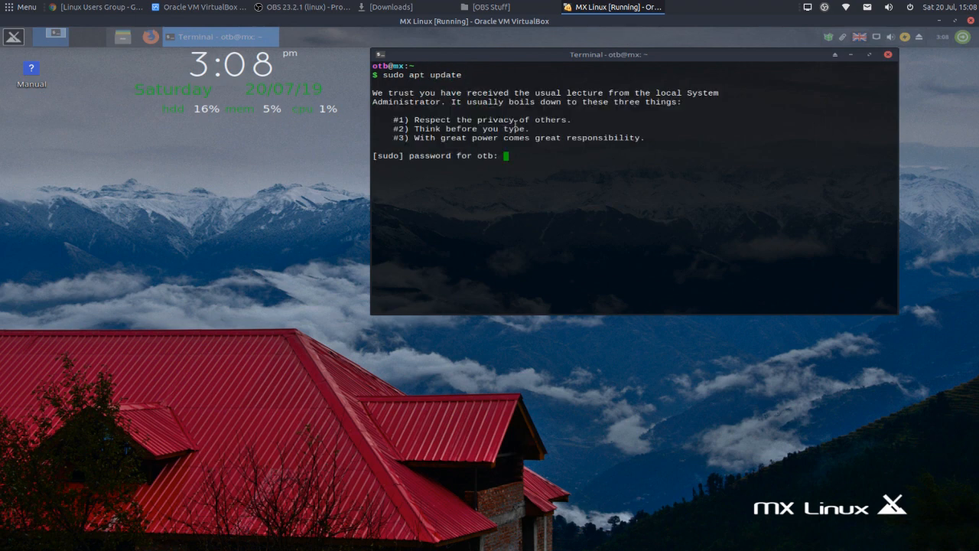
{"action": "key", "text": "Return"}
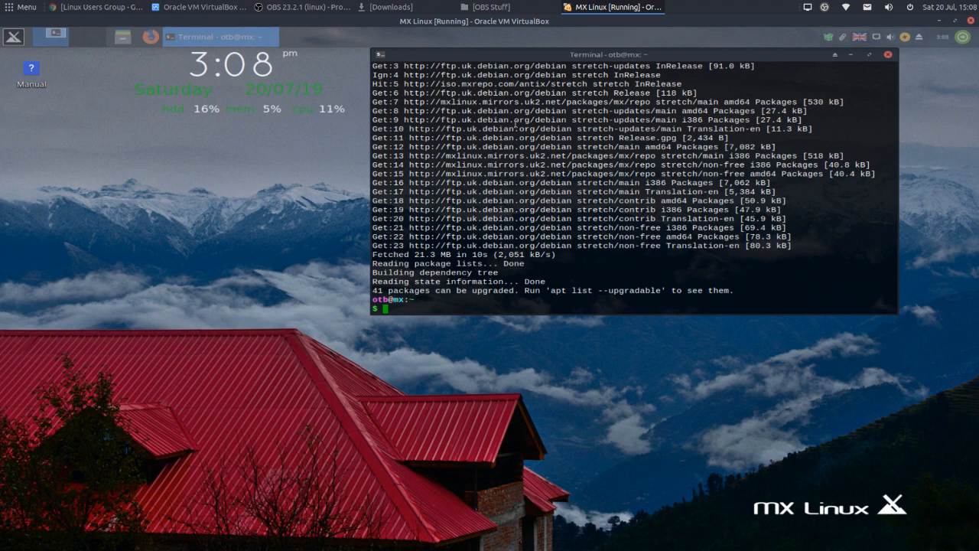
{"action": "left_click", "coordinate": [887, 55]}
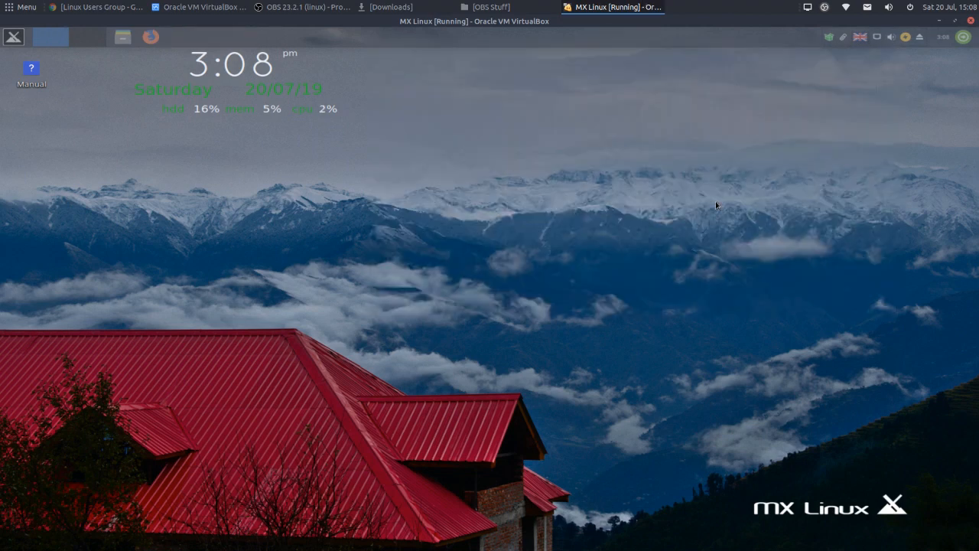